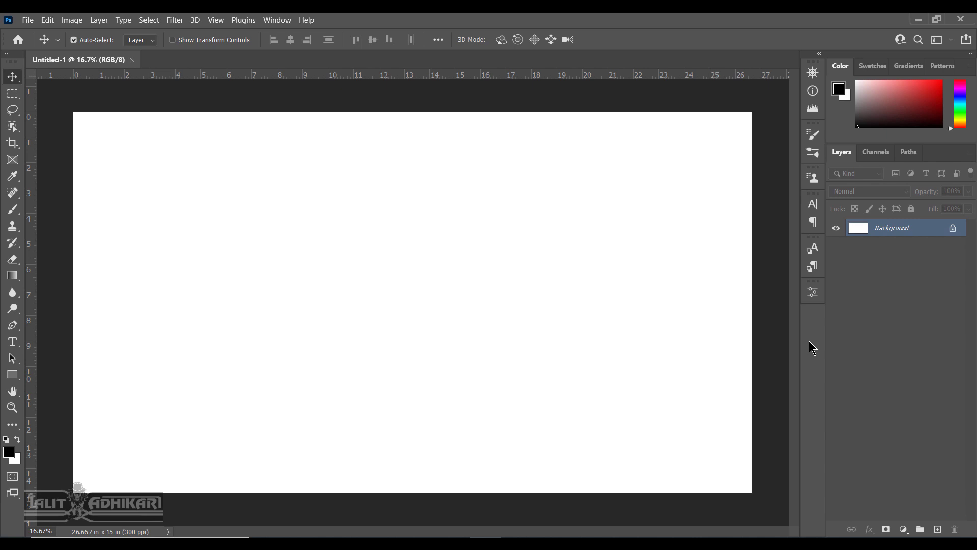
# Fit the whole blank Untitled-1 canvas in the window with Ctrl+0.
pyautogui.hotkey('ctrl', '0')
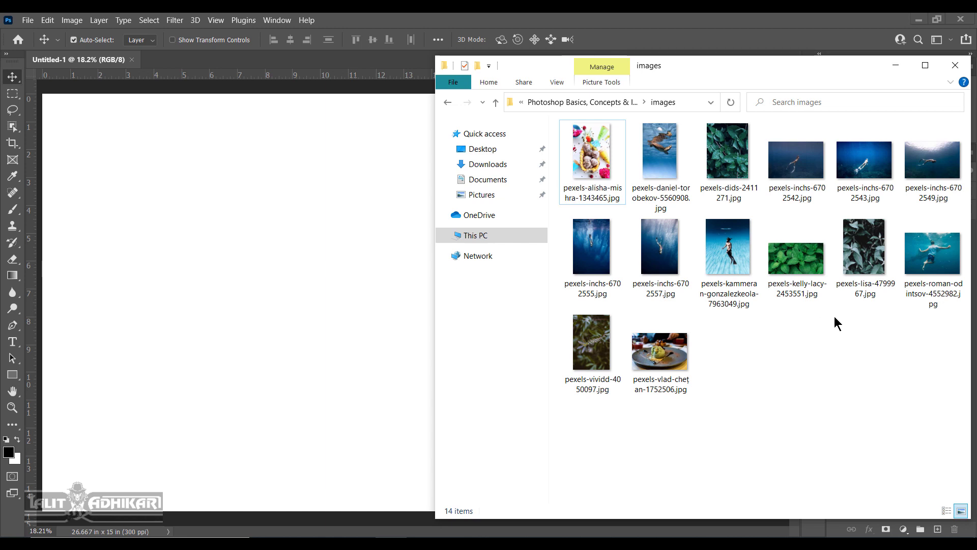
# Select the three leaves, swimmer and two ice-cream photos and drop them onto the canvas.
pyautogui.click(797, 260)
pyautogui.keyDown('ctrl'); pyautogui.click(865, 259); pyautogui.keyUp('ctrl')
pyautogui.keyDown('ctrl'); pyautogui.click(930, 261); pyautogui.keyUp('ctrl')
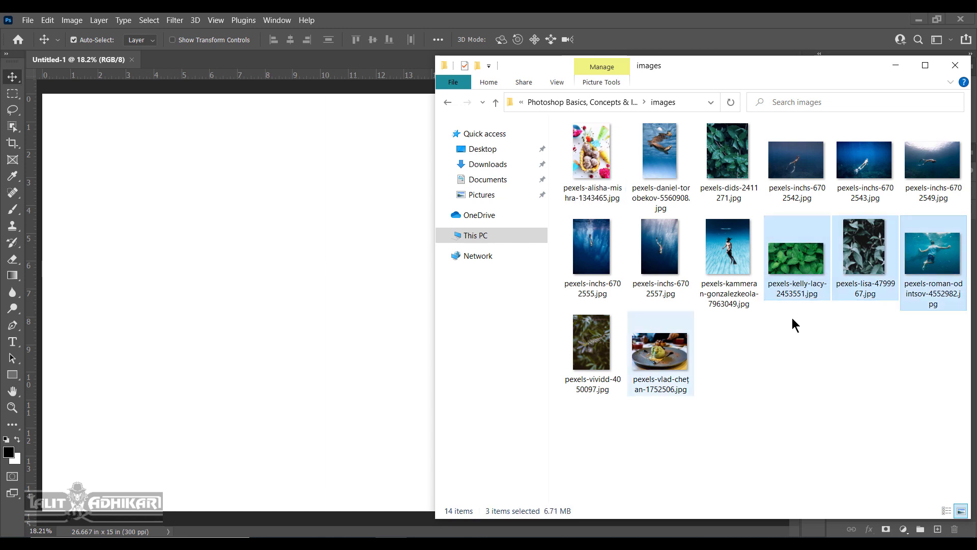
pyautogui.keyDown('ctrl'); pyautogui.click(661, 351); pyautogui.keyUp('ctrl')
pyautogui.keyDown('ctrl'); pyautogui.click(592, 152); pyautogui.keyUp('ctrl')
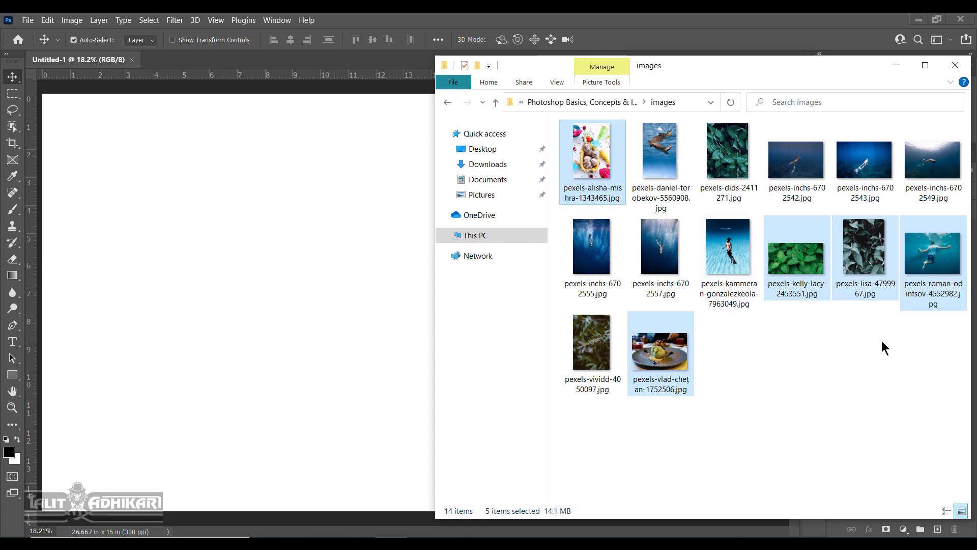
pyautogui.press('ctrl')
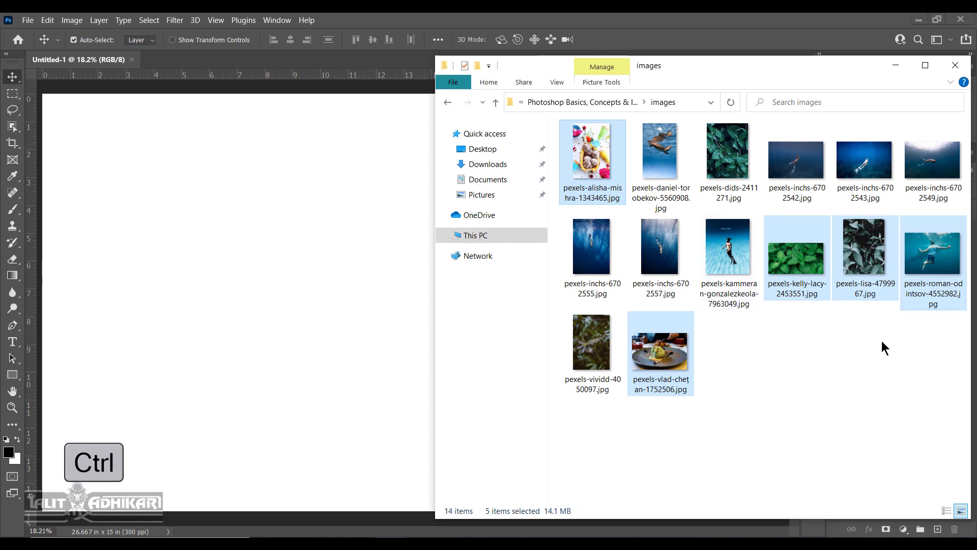
pyautogui.keyDown('ctrl'); pyautogui.click(727, 168); pyautogui.keyUp('ctrl')
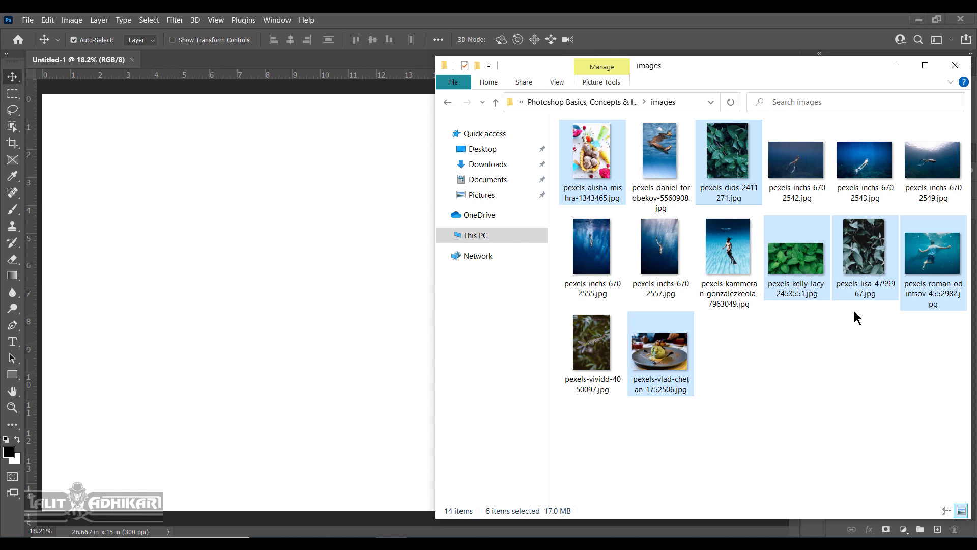
pyautogui.moveTo(590, 152); pyautogui.dragTo(498, 280)
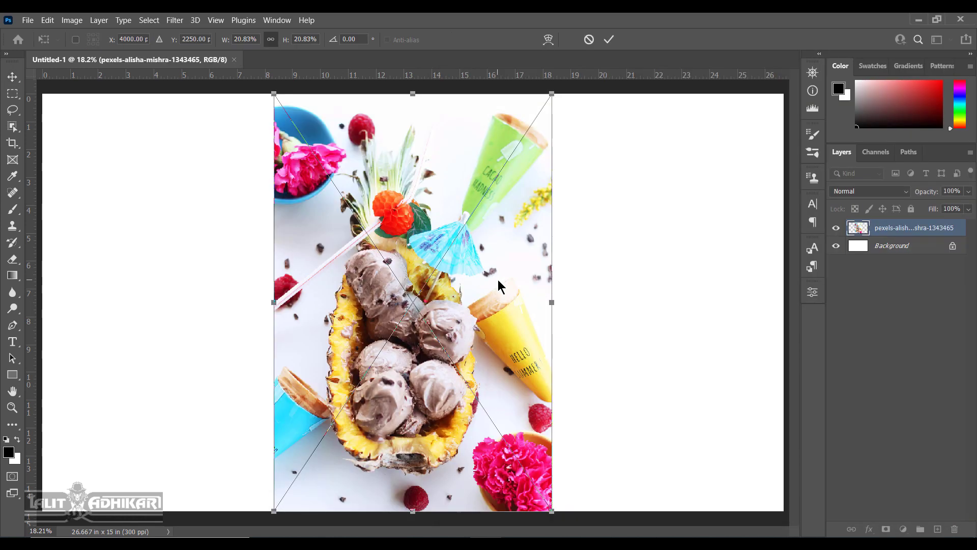
# Commit the placed photos and shrink the ice-cream plate photo toward the bottom-left.
pyautogui.press('Return')
pyautogui.press('Return')
pyautogui.press('Return')
pyautogui.press('Return')
pyautogui.press('Return')
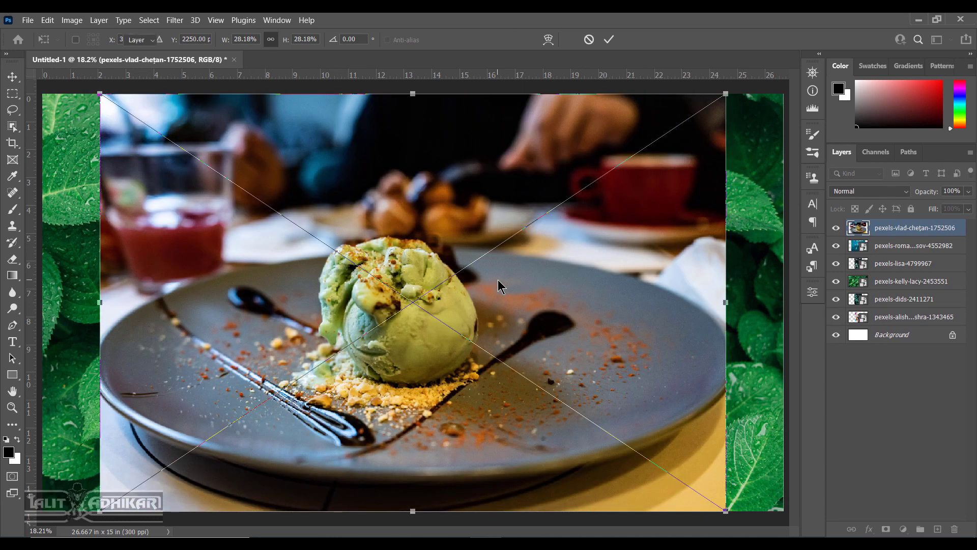
pyautogui.press('Return')
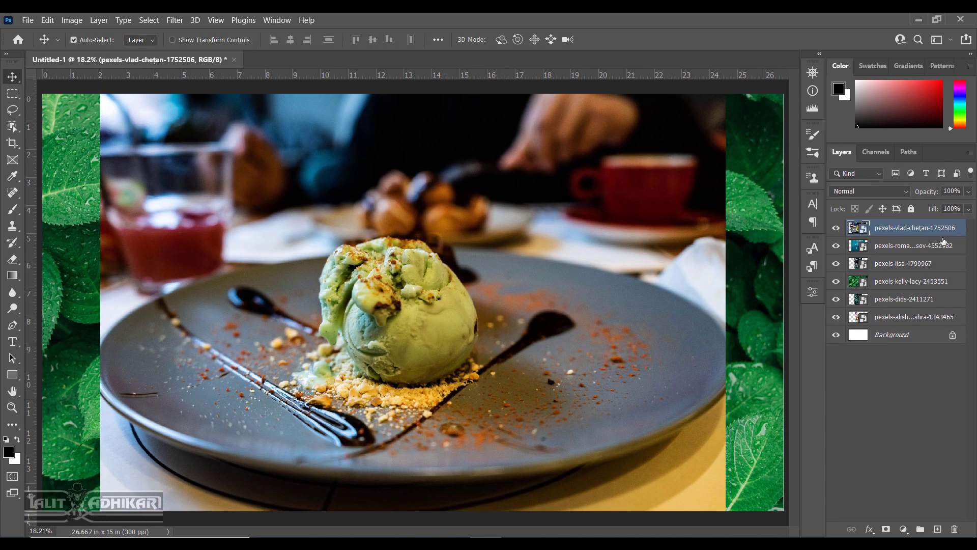
pyautogui.hotkey('ctrl', 't')
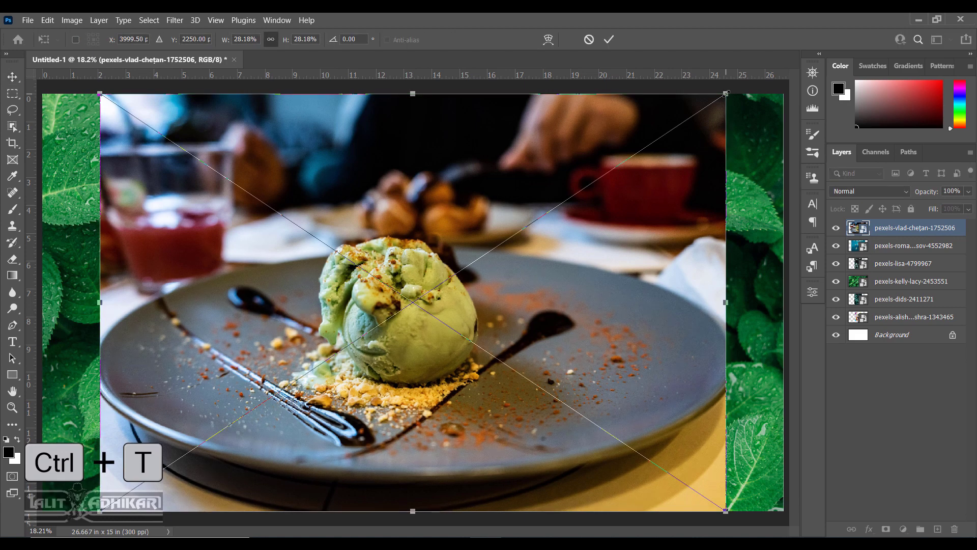
pyautogui.moveTo(725, 95); pyautogui.dragTo(300, 353)
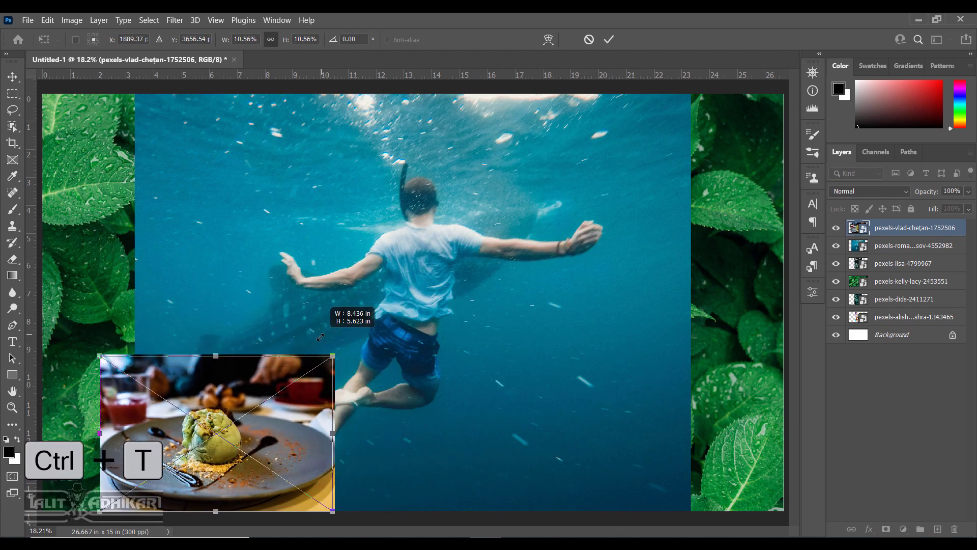
pyautogui.press('Return')
# Shrink the swimmer photo into the top-left and the grey leaves photo top-right.
pyautogui.click(561, 227)
pyautogui.hotkey('ctrl', 't')
pyautogui.moveTo(691, 94); pyautogui.dragTo(364, 339)
pyautogui.moveTo(355, 366); pyautogui.dragTo(272, 128)
pyautogui.press('Return')
# Shrink the bright green leaves photo and move it to the bottom right.
pyautogui.click(541, 231)
pyautogui.hotkey('ctrl', 't')
pyautogui.moveTo(359, 263); pyautogui.dragTo(270, 383)
pyautogui.moveTo(173, 438); pyautogui.dragTo(660, 417)
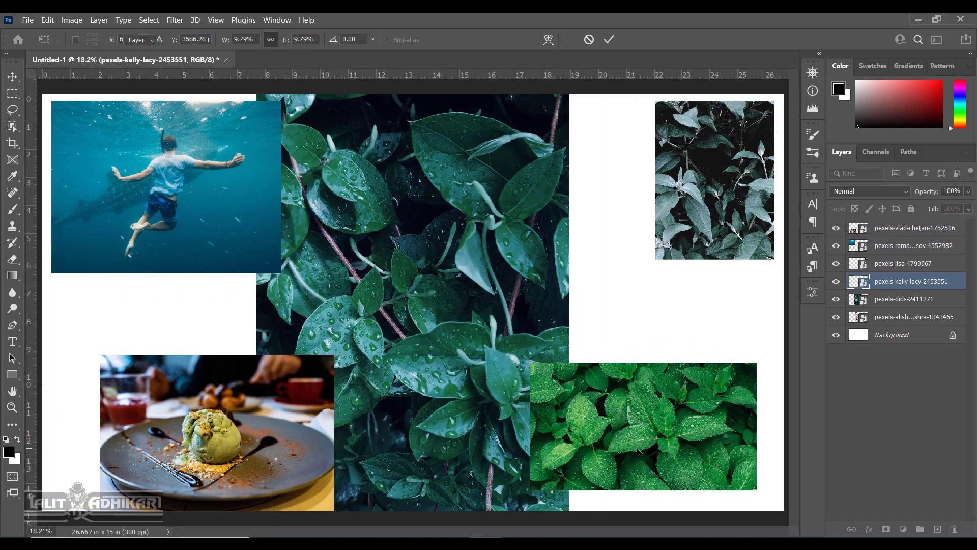
pyautogui.press('Return')
# Scale the dark leaves photo down around its centre and move it toward the top-right.
pyautogui.click(437, 305)
pyautogui.hotkey('ctrl', 't')
pyautogui.moveTo(256, 513); pyautogui.dragTo(326, 437)
pyautogui.press('alt')
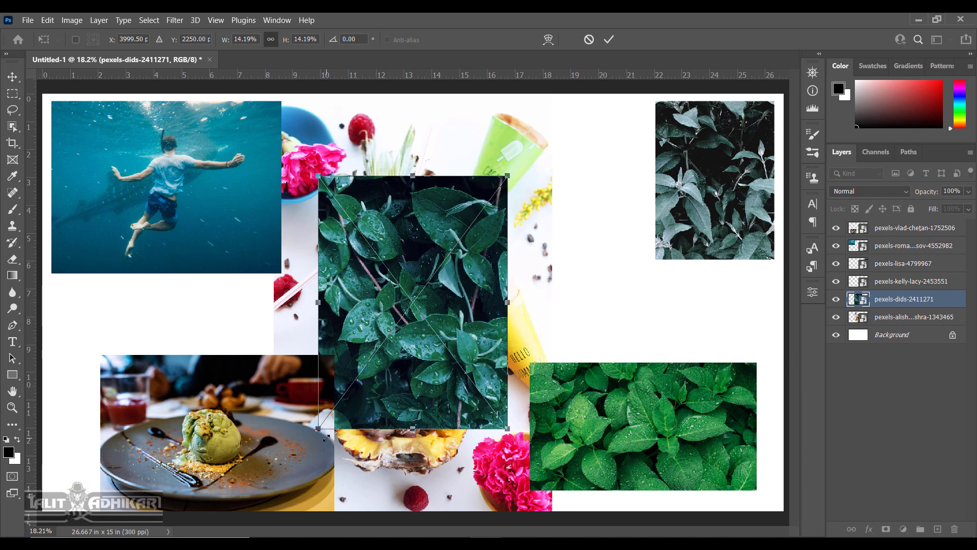
pyautogui.moveTo(430, 243); pyautogui.dragTo(566, 176)
pyautogui.press('Return')
# Nudge the plate photo to the left edge, then shrink and raise the pineapple ice-cream photo.
pyautogui.moveTo(207, 461); pyautogui.dragTo(153, 462)
pyautogui.click(363, 338)
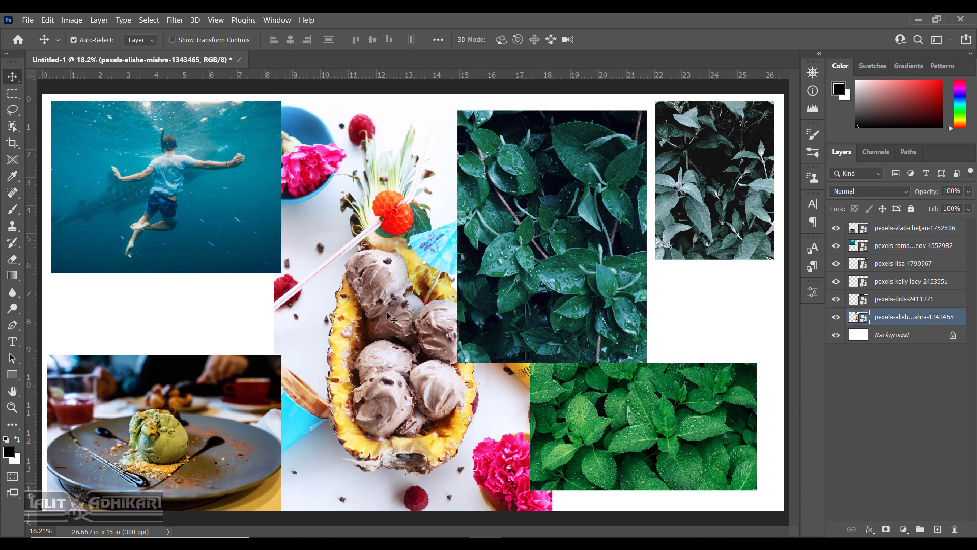
pyautogui.hotkey('ctrl', 't')
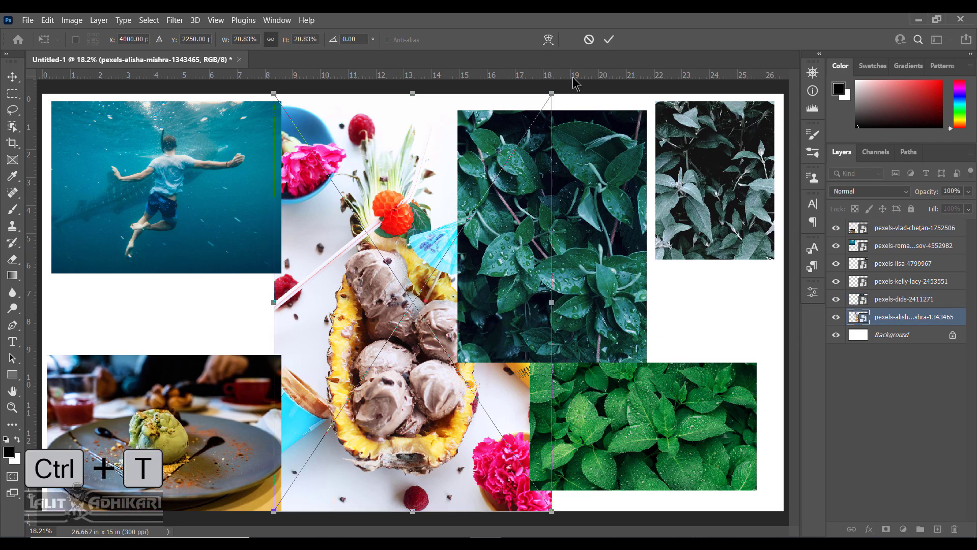
pyautogui.moveTo(551, 94); pyautogui.dragTo(409, 264)
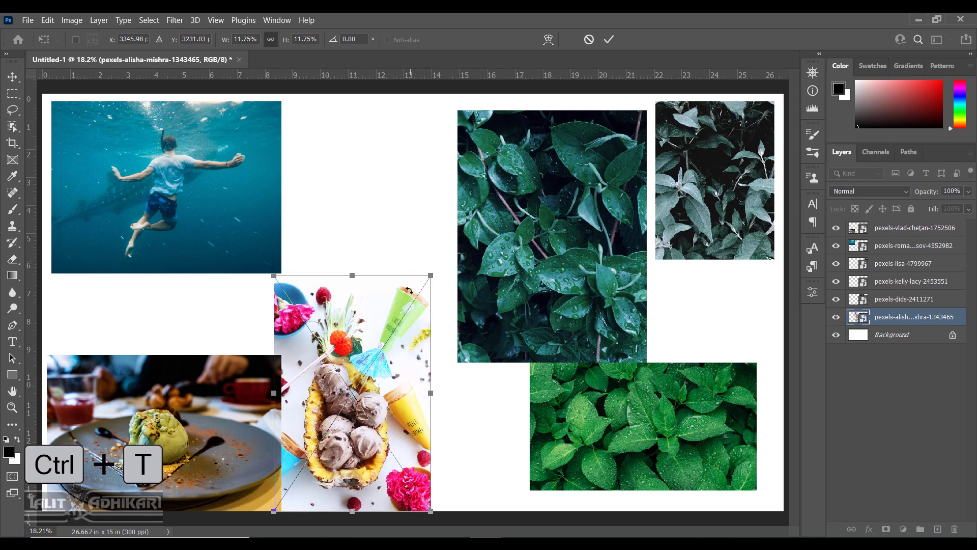
pyautogui.moveTo(372, 343); pyautogui.dragTo(392, 304)
pyautogui.press('Return')
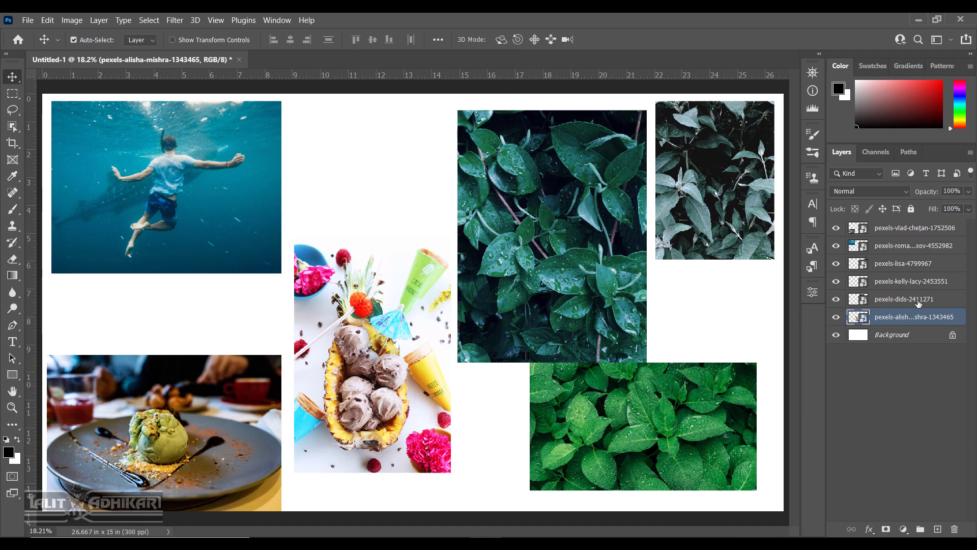
# Rename the pineapple layer Ice-cream-1 and the plate layer Ice-cream-2.
pyautogui.click(837, 318)
pyautogui.click(837, 319)
pyautogui.doubleClick(904, 318)
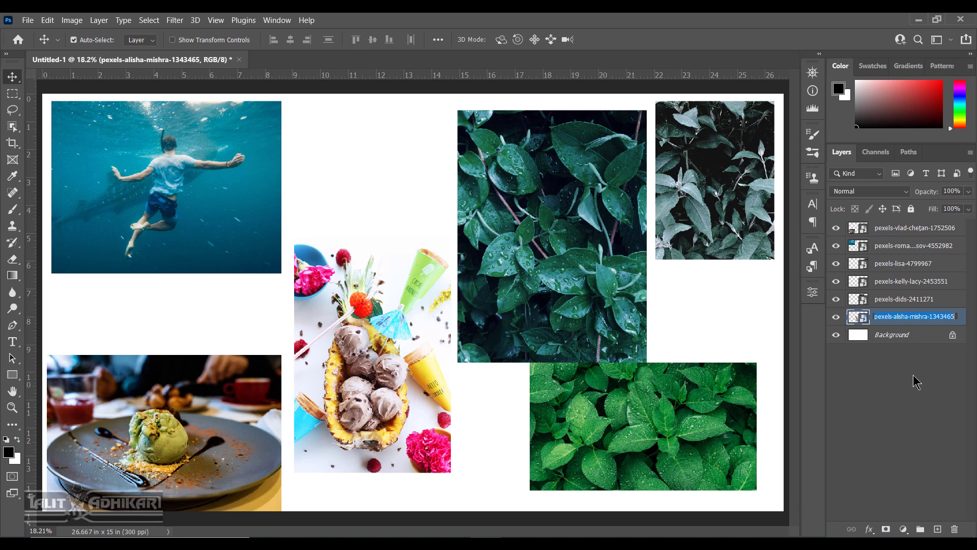
pyautogui.write('Ice-cream-1')
pyautogui.hotkey('ctrl', 'a')
pyautogui.hotkey('ctrl', 'c')
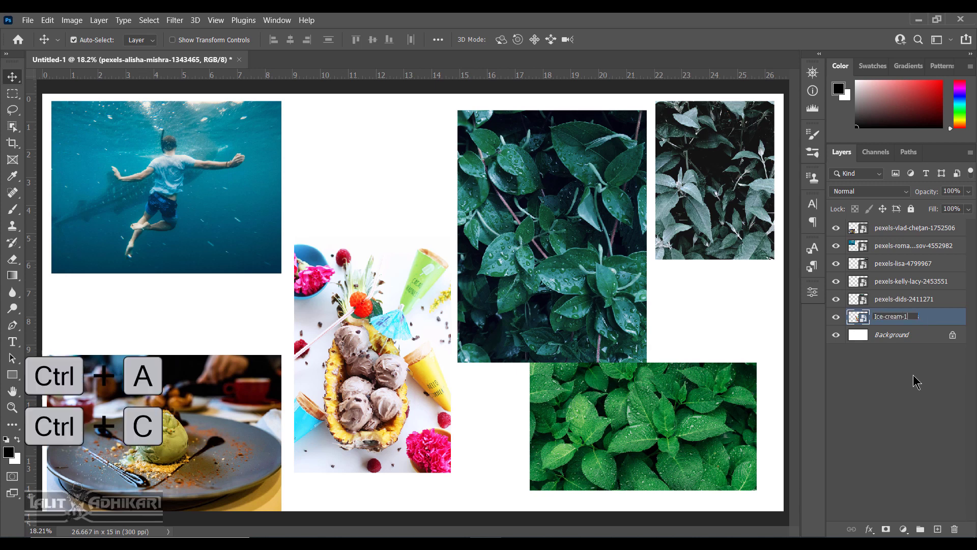
pyautogui.press('Return')
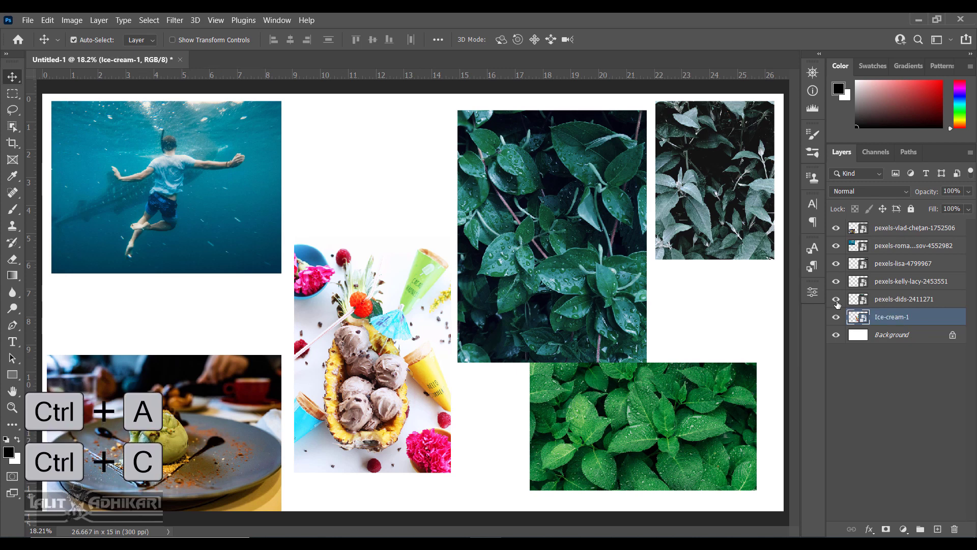
pyautogui.click(203, 415)
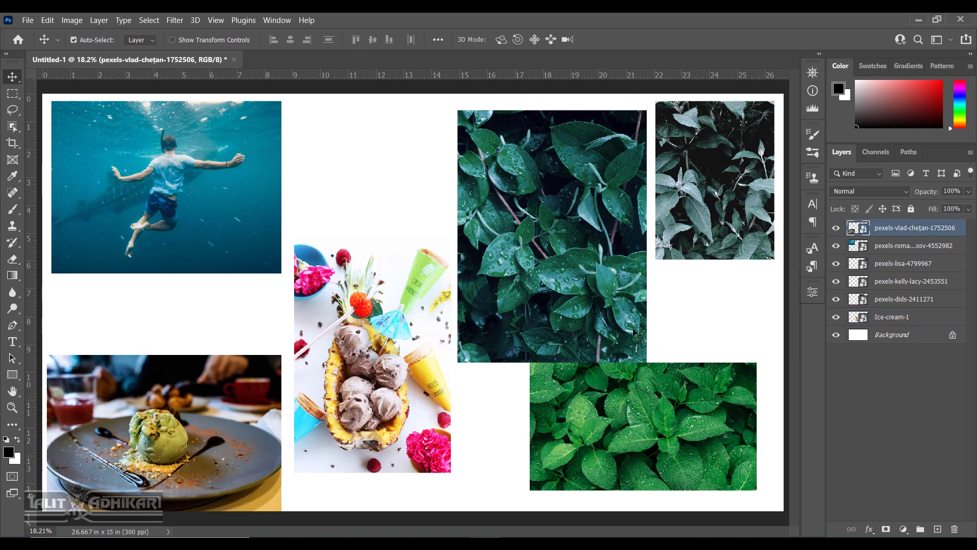
pyautogui.doubleClick(920, 233)
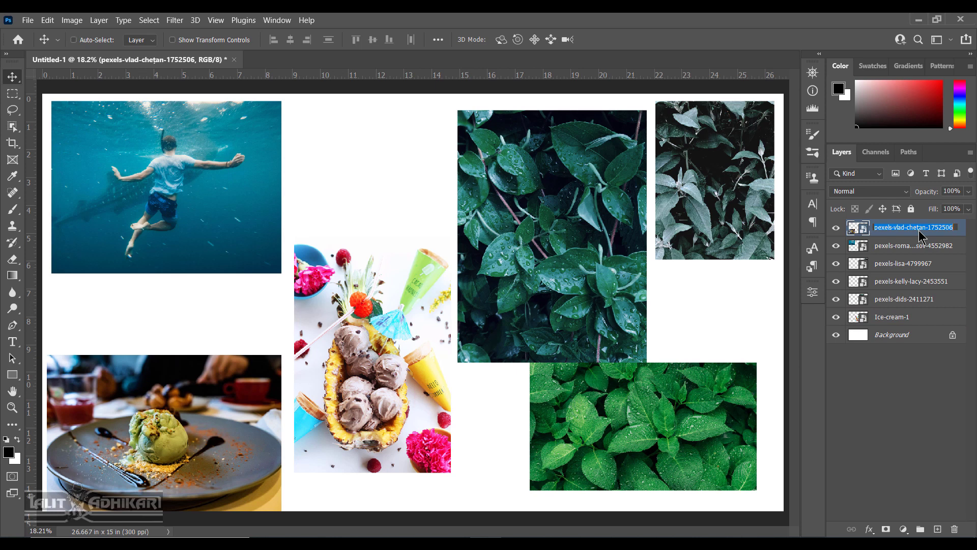
pyautogui.hotkey('ctrl', 'v')
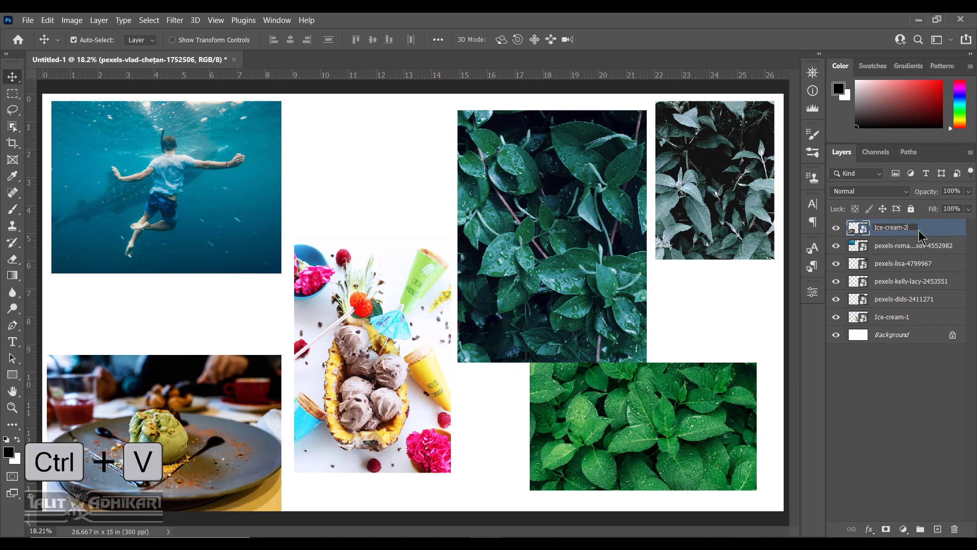
pyautogui.write('2')
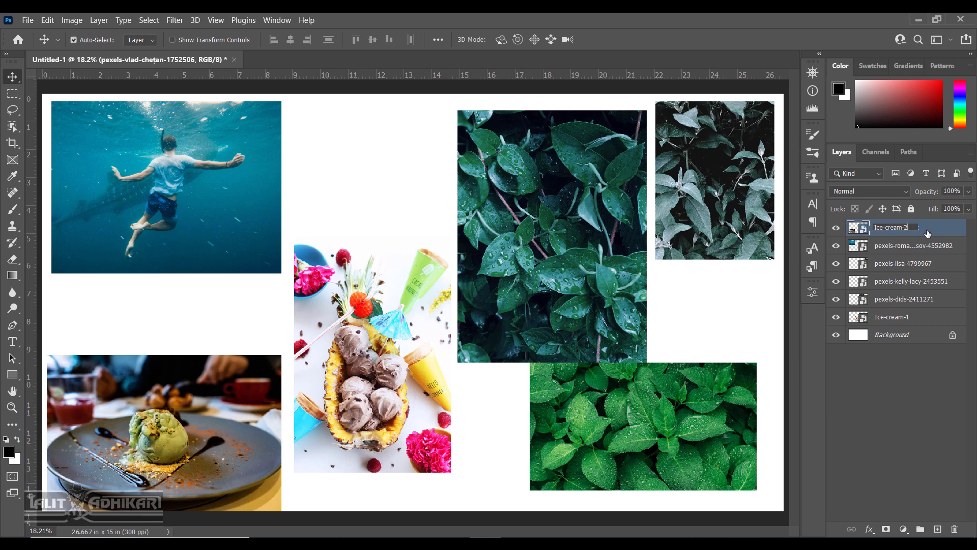
pyautogui.press('Return')
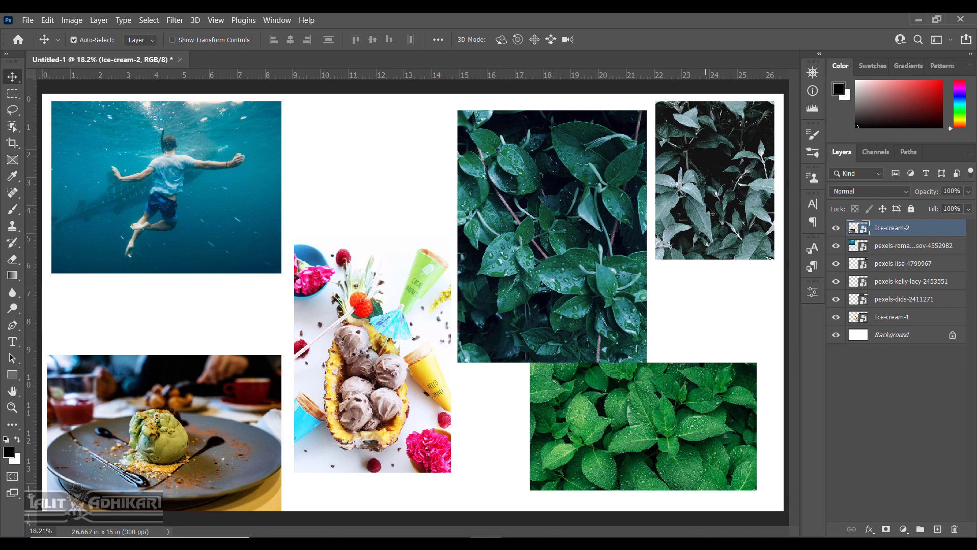
# Rename the grey leaves layer Leaves-1 and the dark leaves layer Leaves-2.
pyautogui.click(857, 263)
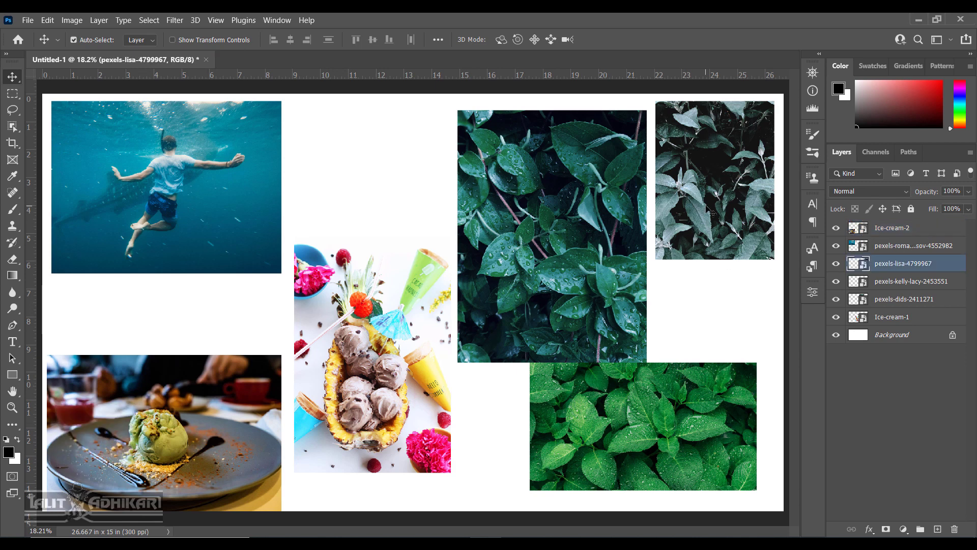
pyautogui.doubleClick(902, 264)
pyautogui.write('Leaves-1')
pyautogui.hotkey('ctrl', 'a')
pyautogui.hotkey('ctrl', 'c')
pyautogui.press('Return')
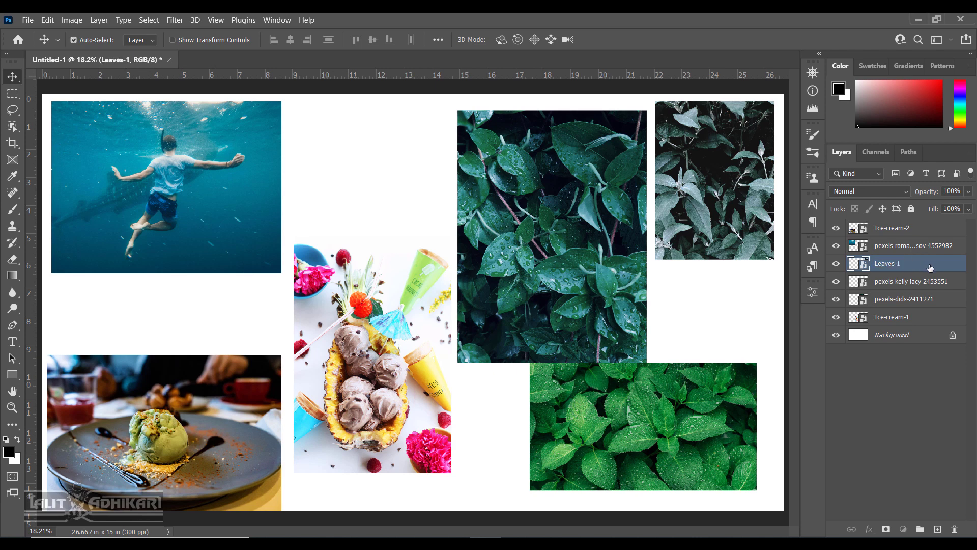
pyautogui.click(615, 283)
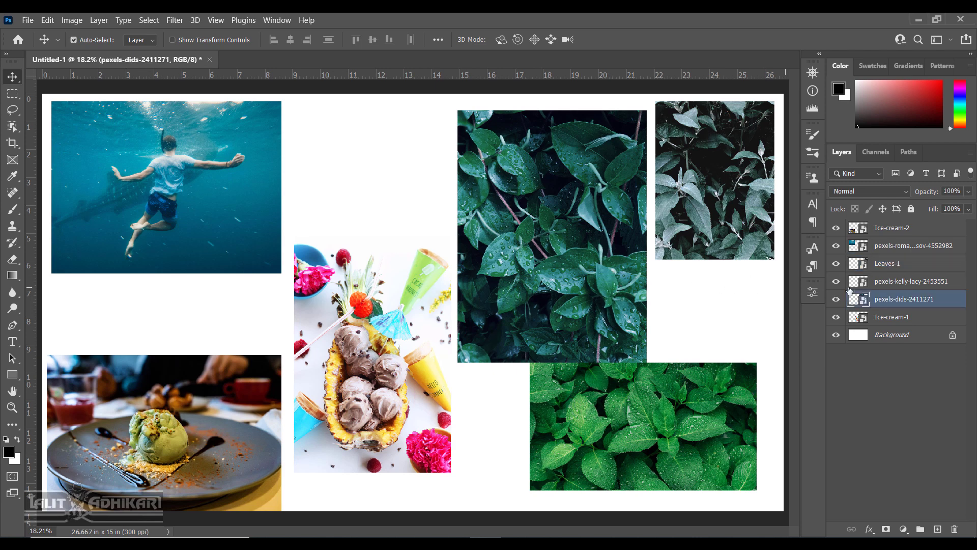
pyautogui.doubleClick(912, 303)
pyautogui.hotkey('ctrl', 'v')
pyautogui.press('BackSpace')
pyautogui.write('2')
pyautogui.press('Return')
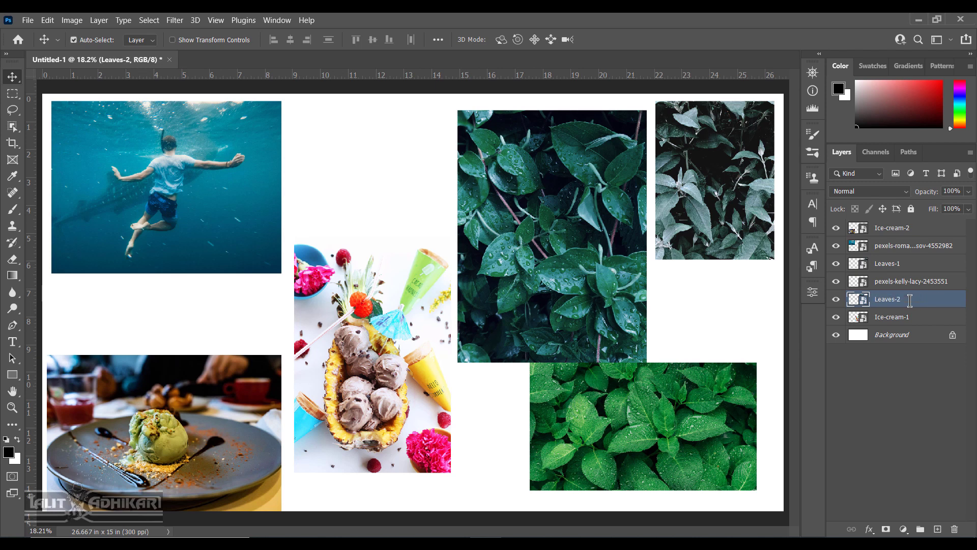
# Rename the bright green leaves layer Leaves-3.
pyautogui.click(901, 283)
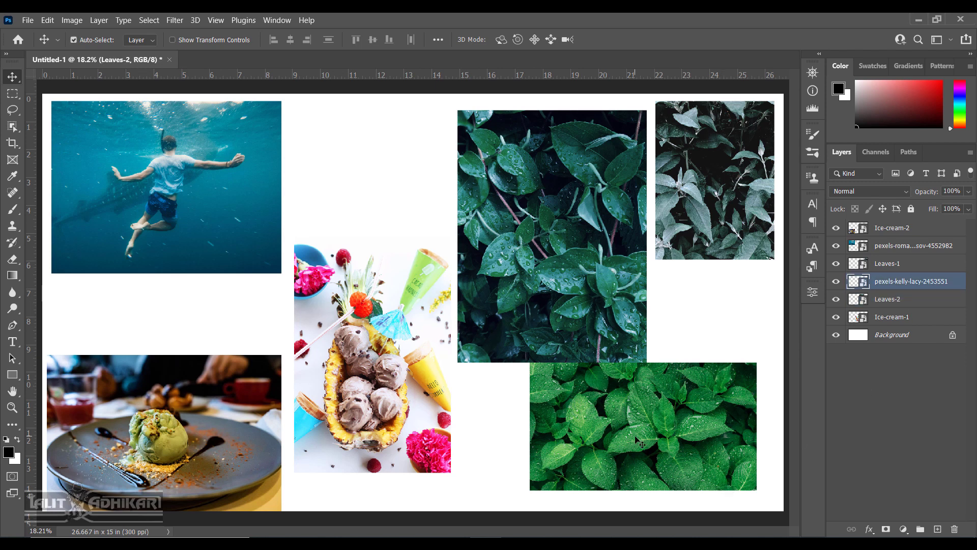
pyautogui.doubleClick(900, 281)
pyautogui.hotkey('ctrl', 'v')
pyautogui.press('BackSpace')
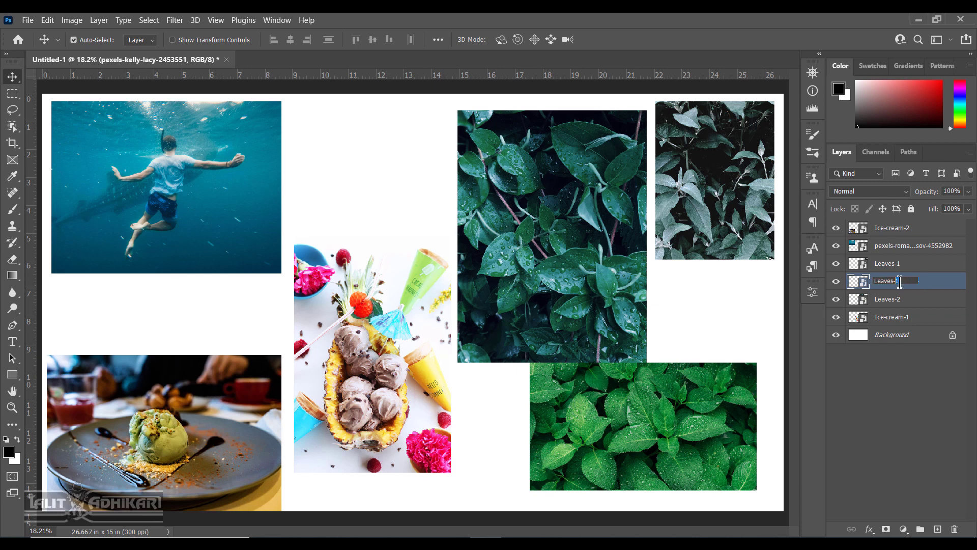
pyautogui.write('3')
pyautogui.press('Return')
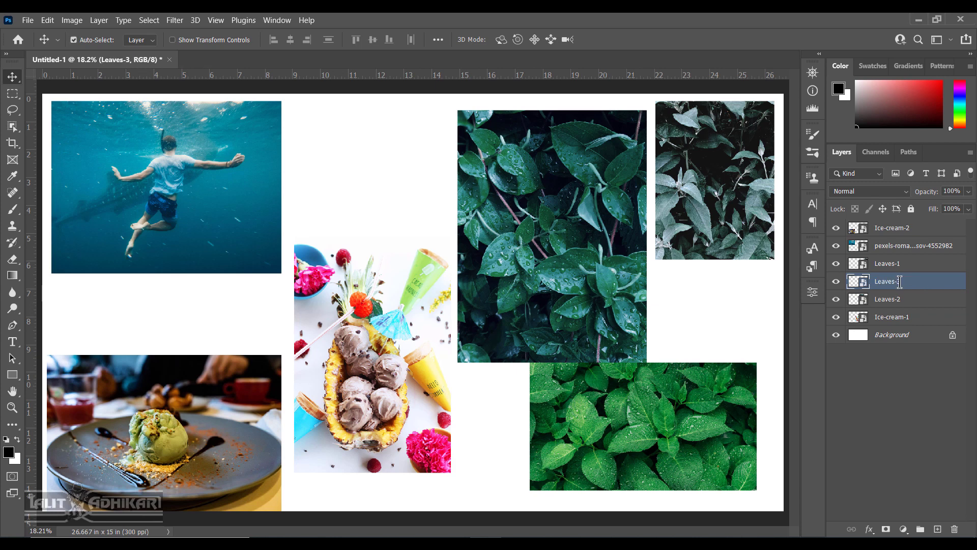
# Rename the underwater swimmer layer UWPS.
pyautogui.click(911, 247)
pyautogui.click(836, 246)
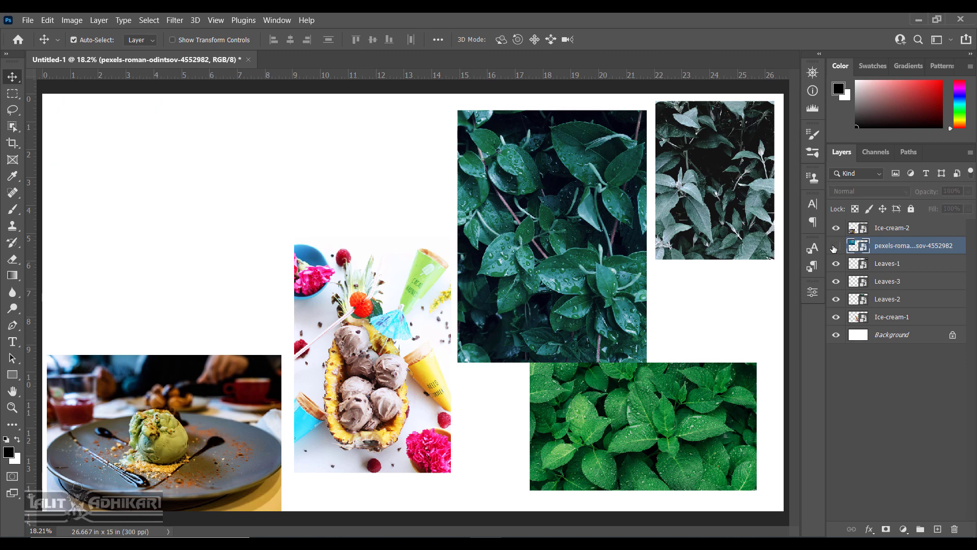
pyautogui.click(836, 246)
pyautogui.doubleClick(922, 247)
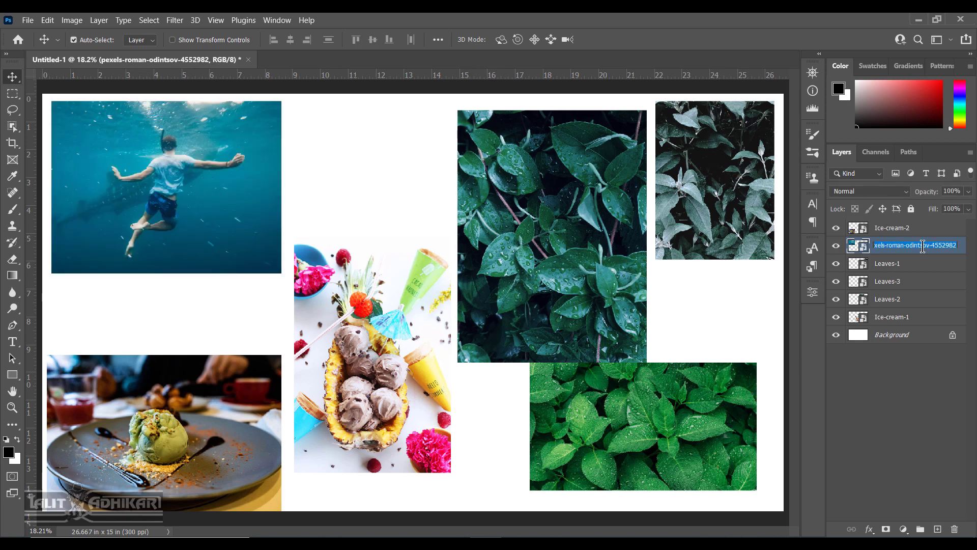
pyautogui.write('UWPS')
pyautogui.press('Return')
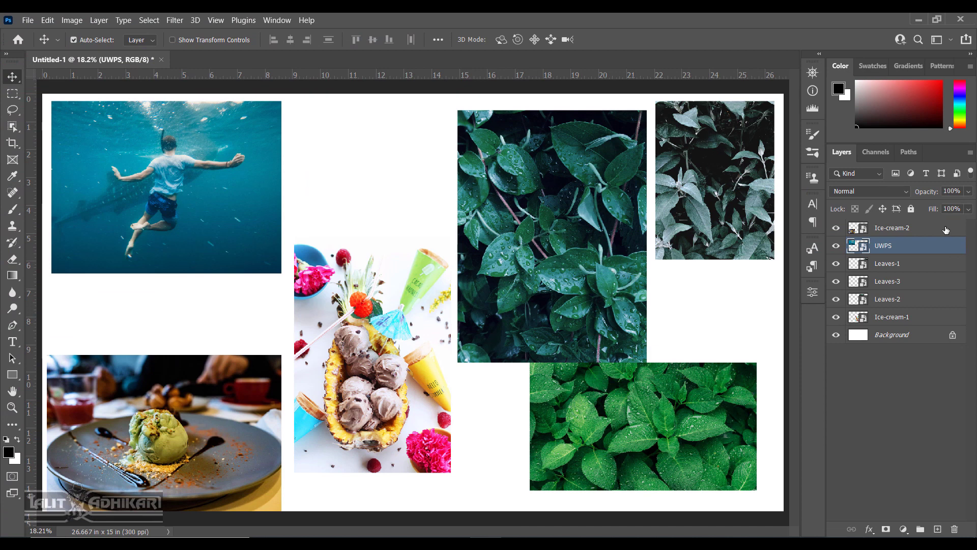
pyautogui.click(970, 154)
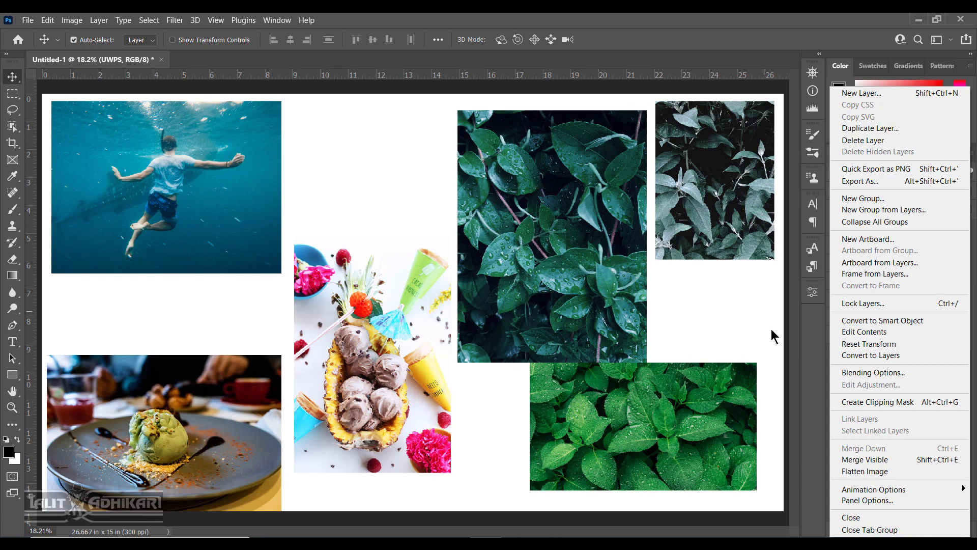
pyautogui.click(817, 323)
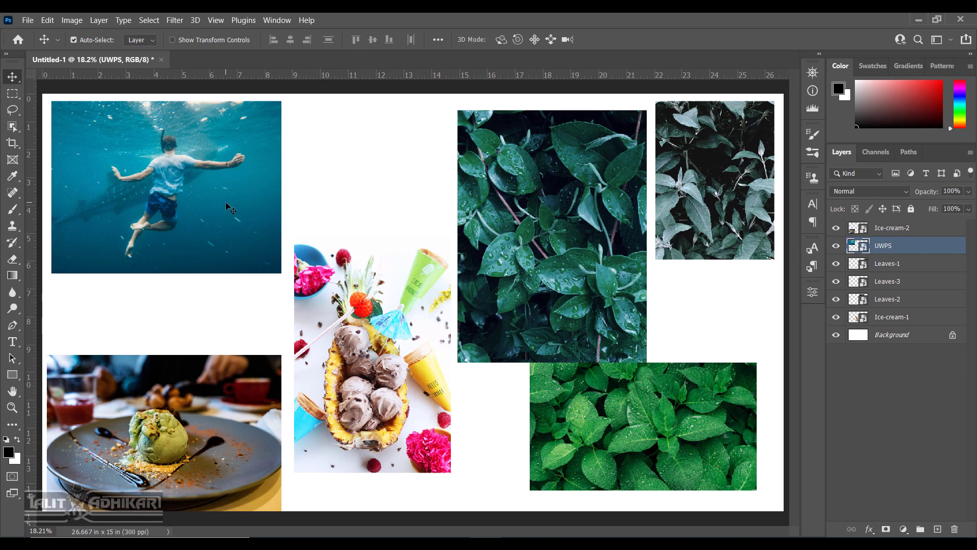
# Drag the swimmer and the three leaves photos inward so they overlap near the centre.
pyautogui.moveTo(226, 202); pyautogui.dragTo(318, 241)
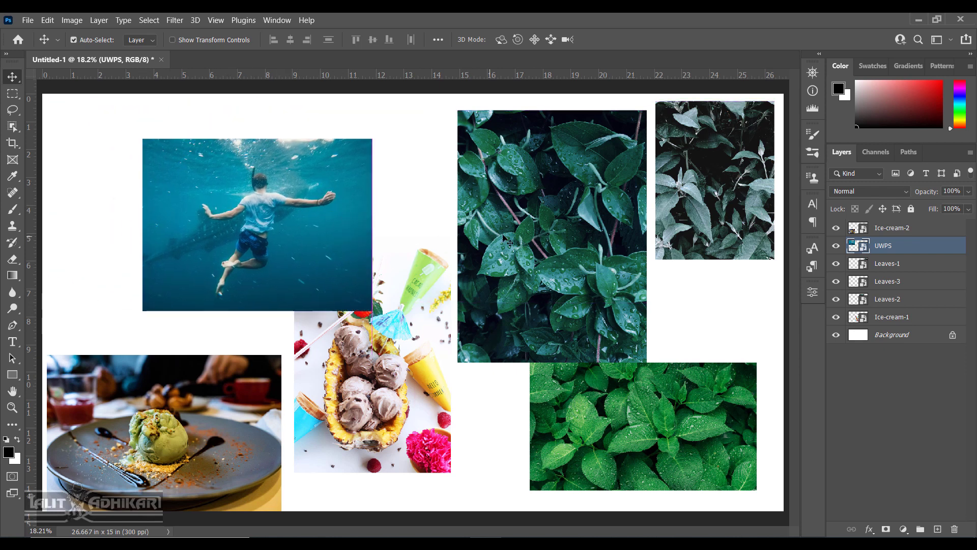
pyautogui.moveTo(544, 224); pyautogui.dragTo(427, 232)
pyautogui.moveTo(254, 389); pyautogui.dragTo(316, 322)
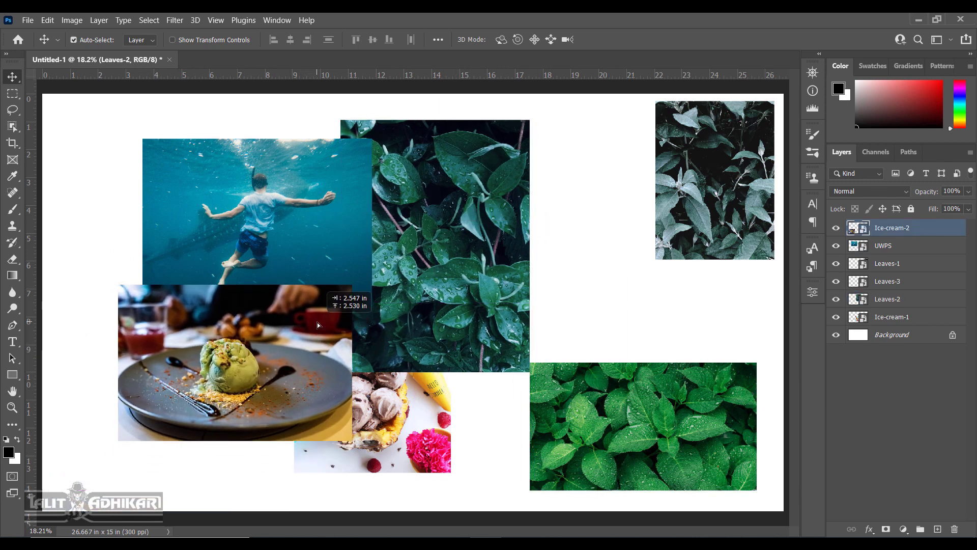
pyautogui.moveTo(616, 449); pyautogui.dragTo(515, 410)
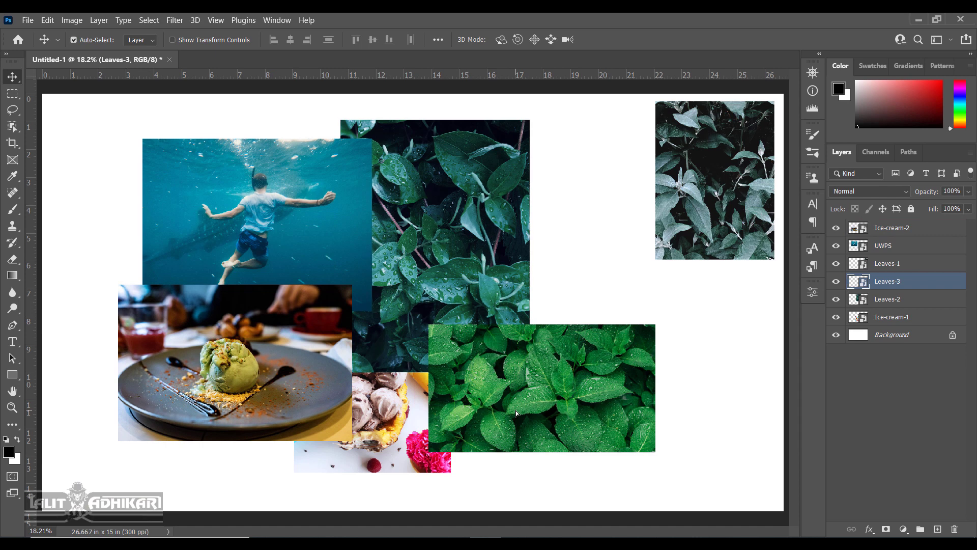
pyautogui.moveTo(667, 224); pyautogui.dragTo(521, 297)
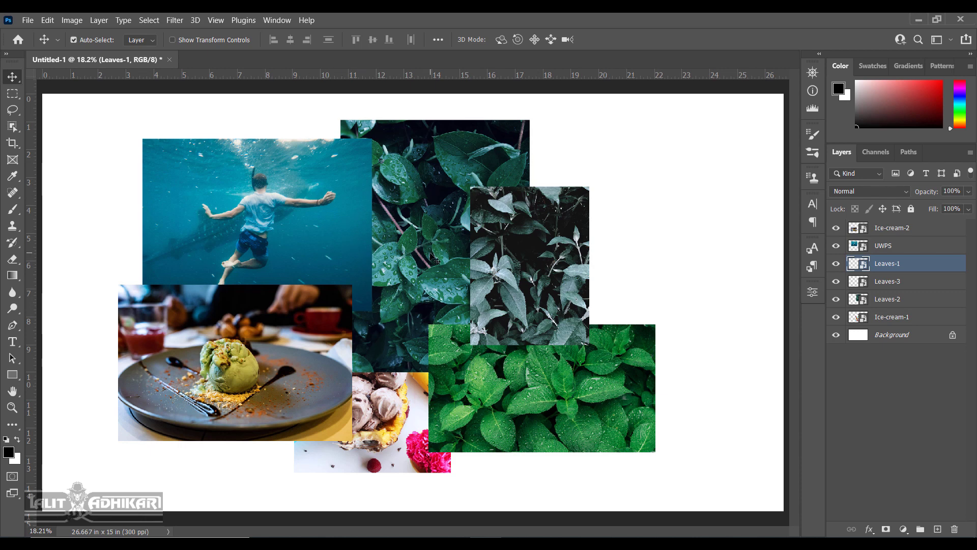
# Set Auto-Select to Layer and click each photo to check it picks its own layer.
pyautogui.click(280, 342)
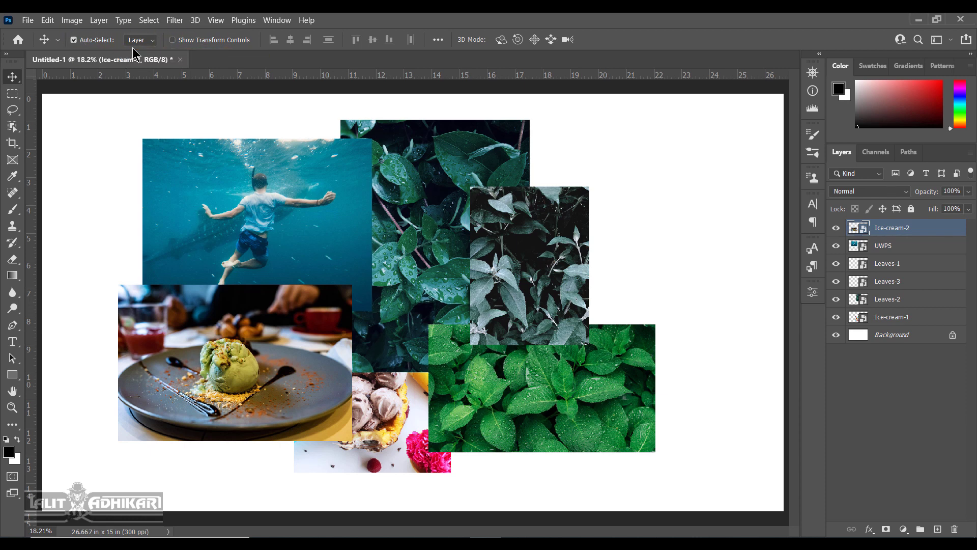
pyautogui.click(150, 42)
pyautogui.click(448, 226)
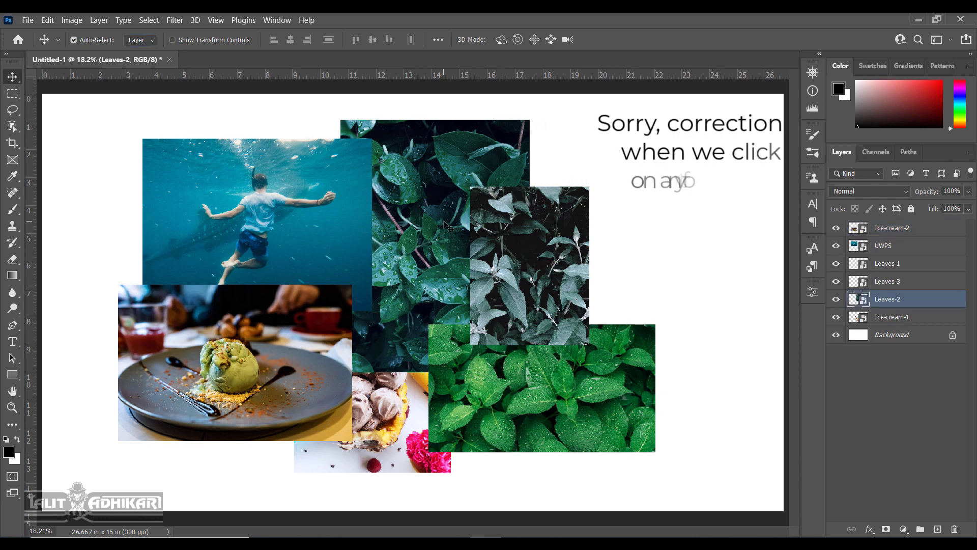
pyautogui.click(301, 250)
pyautogui.click(328, 315)
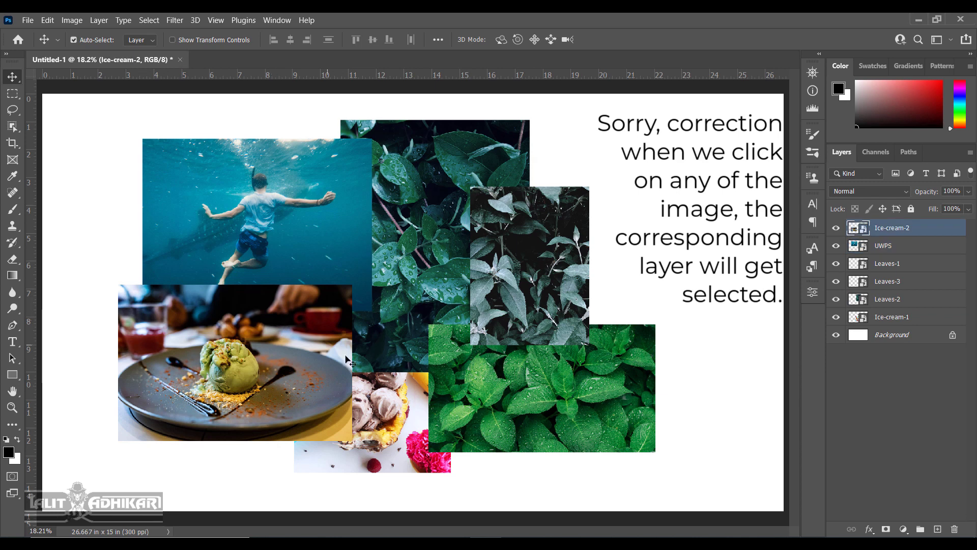
pyautogui.click(397, 419)
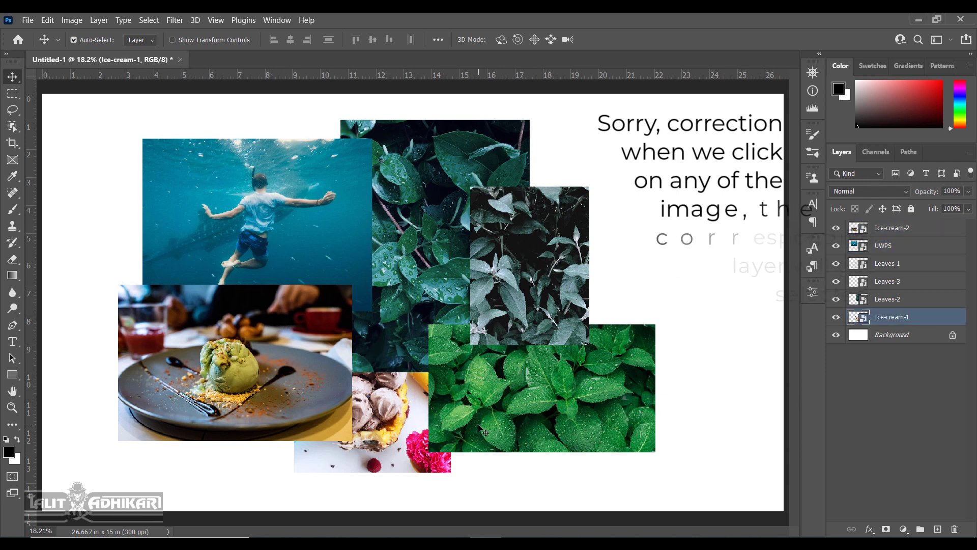
pyautogui.click(436, 393)
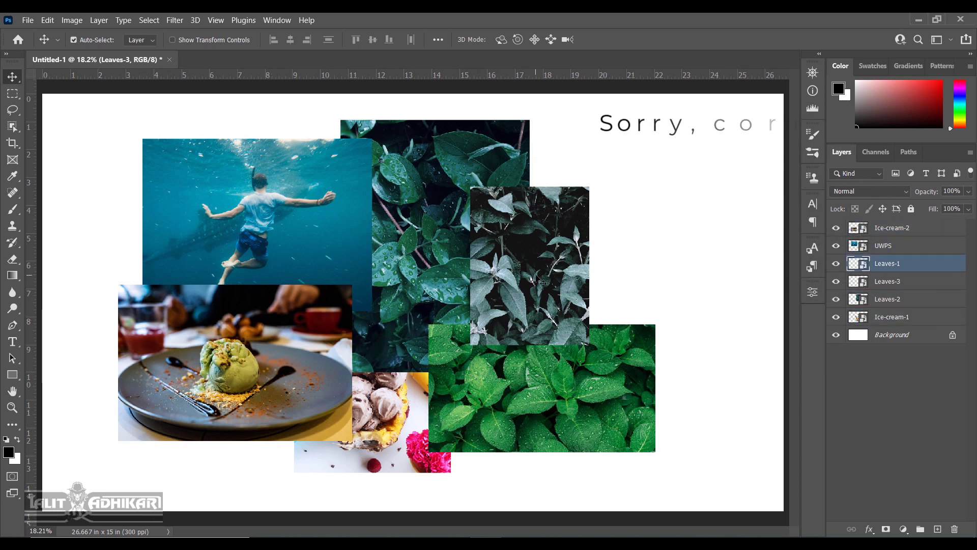
pyautogui.click(397, 419)
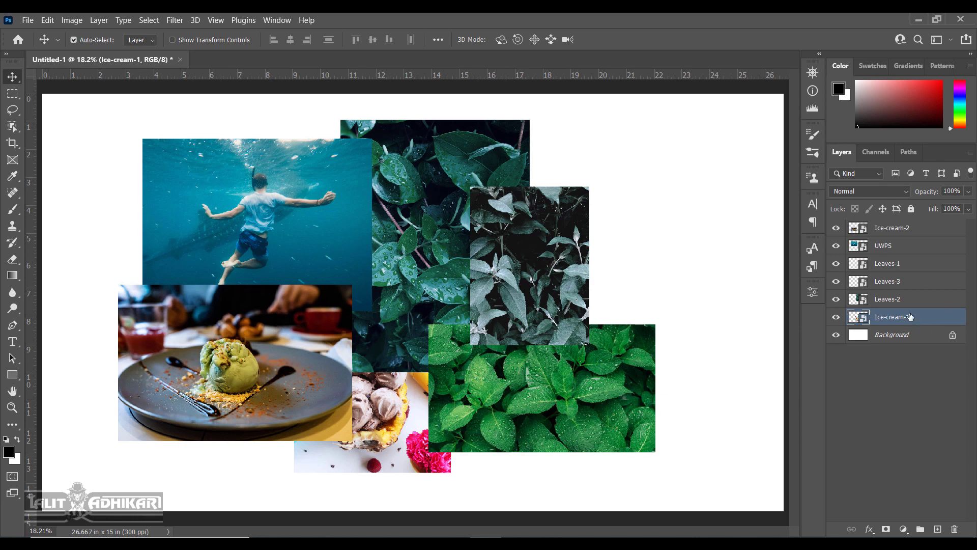
# Drag the Ice-cream-1 layer above Ice-cream-2 to the top of the stack.
pyautogui.moveTo(921, 319); pyautogui.dragTo(916, 224)
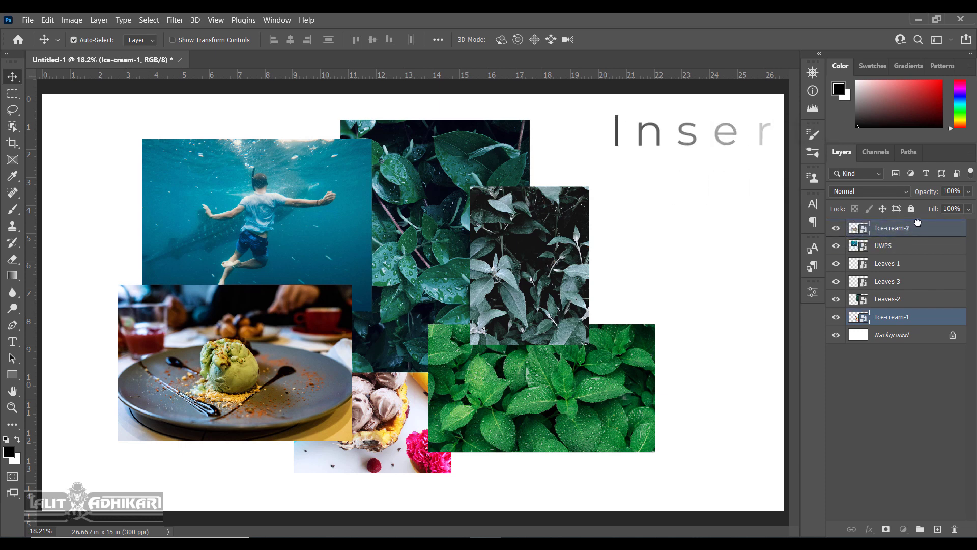
pyautogui.moveTo(918, 223); pyautogui.dragTo(918, 223)
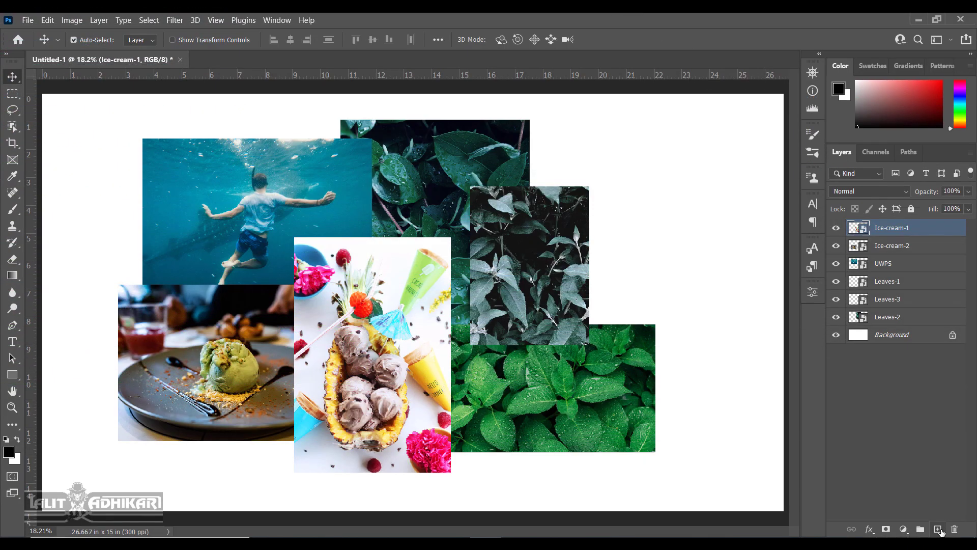
# Add a new empty Layer 1 and set the Brush tool size to 67 px.
pyautogui.click(902, 534)
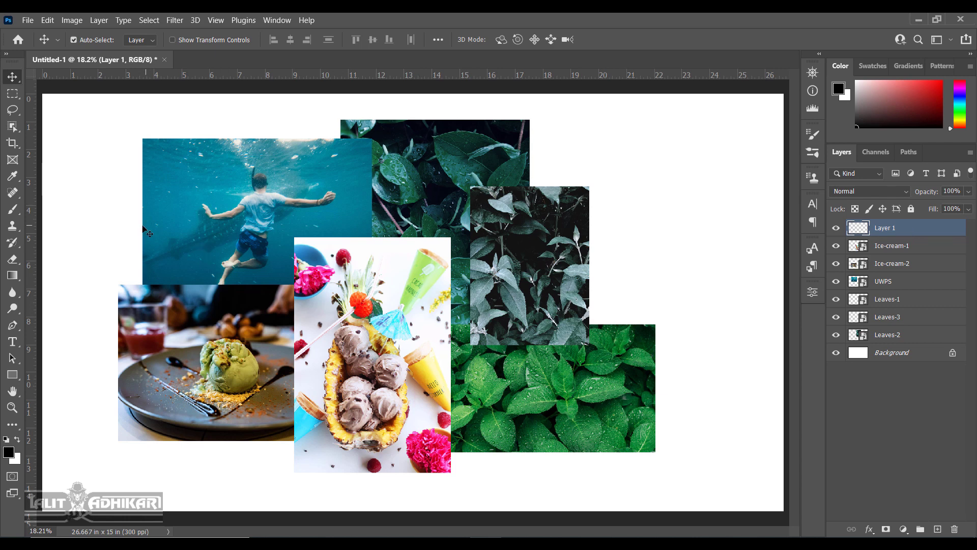
pyautogui.click(15, 209)
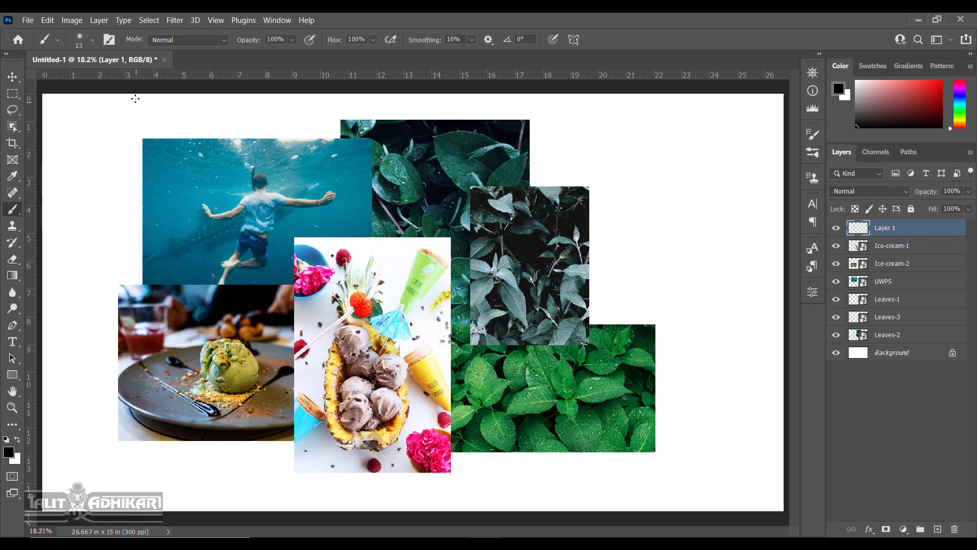
pyautogui.click(93, 40)
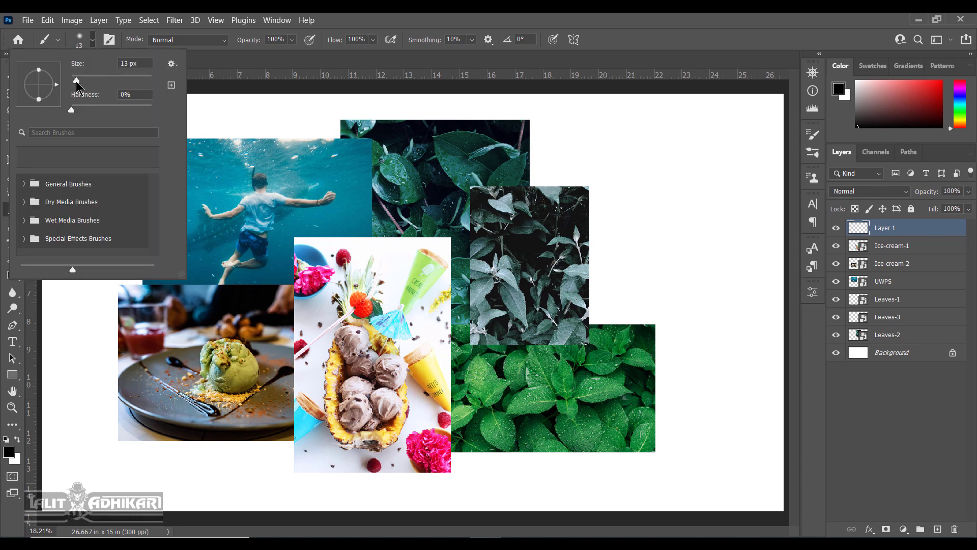
pyautogui.moveTo(76, 81); pyautogui.dragTo(103, 81)
pyautogui.press('Return')
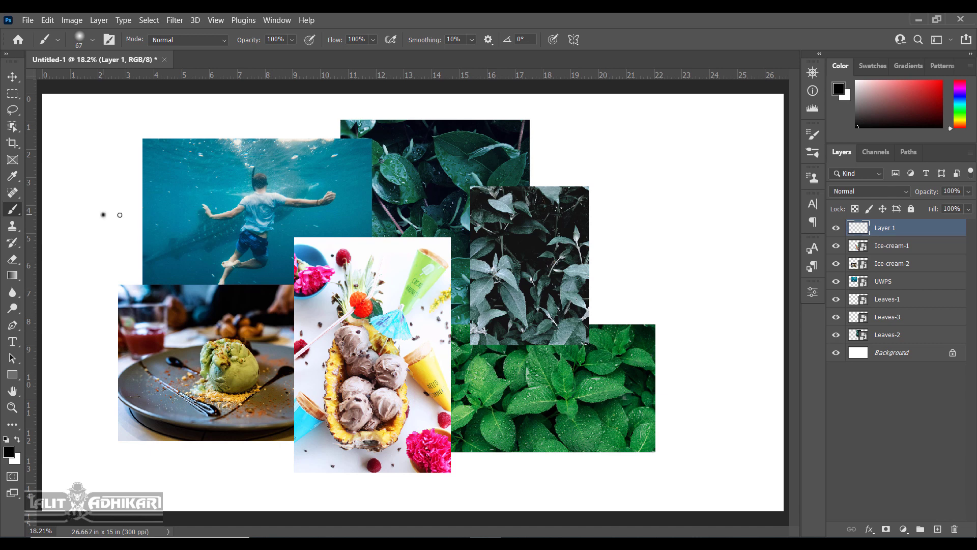
# Draw a thick black four-sided frame around the collage with Shift-clicked corners.
pyautogui.keyDown('shift'); pyautogui.click(737, 210); pyautogui.keyUp('shift')
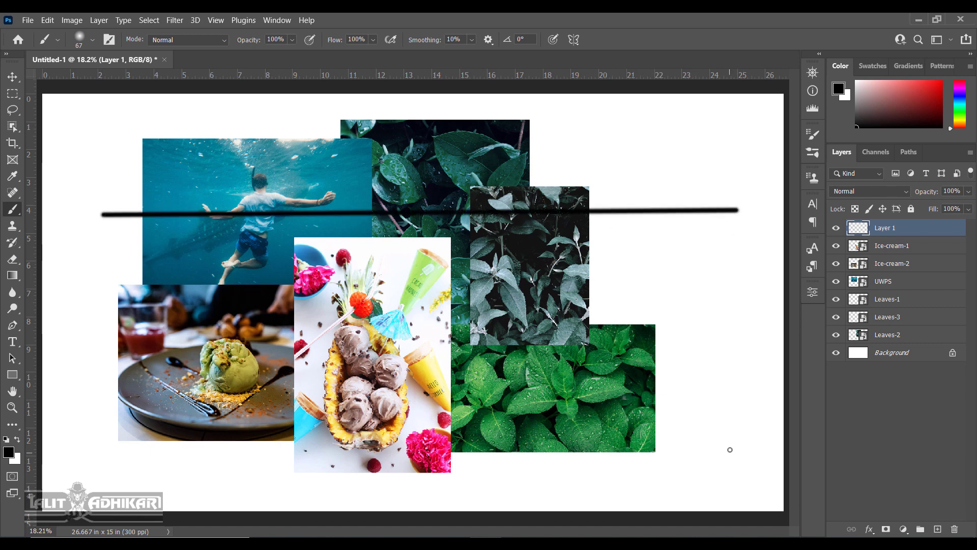
pyautogui.keyDown('shift'); pyautogui.click(725, 477); pyautogui.keyUp('shift')
pyautogui.keyDown('shift'); pyautogui.click(84, 486); pyautogui.keyUp('shift')
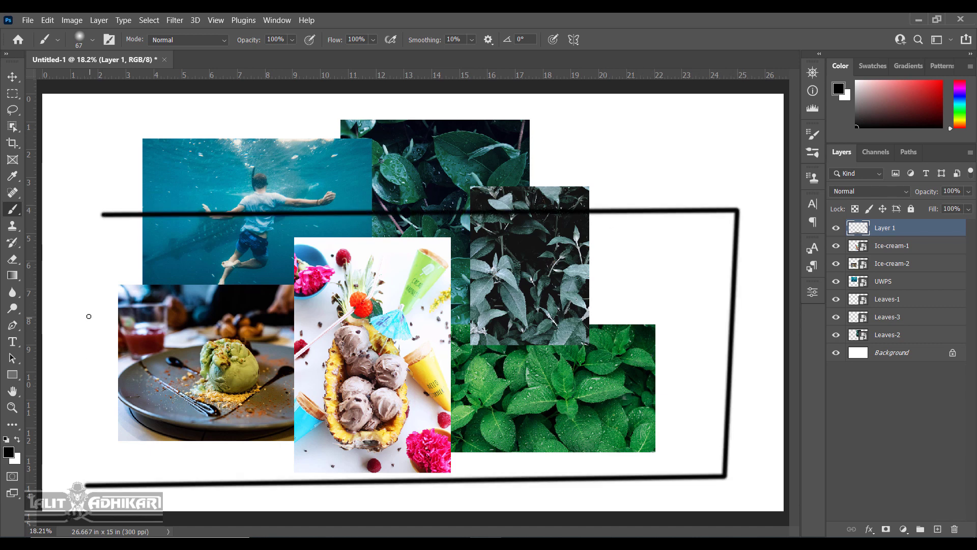
pyautogui.keyDown('shift'); pyautogui.click(103, 214); pyautogui.keyUp('shift')
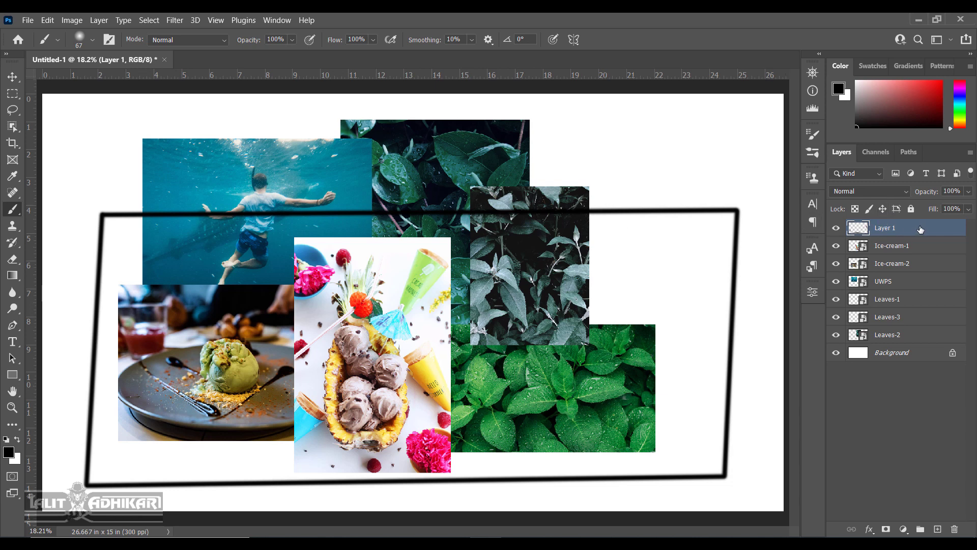
# Move Layer 1 down next to Background and unlock Background as Layer 0.
pyautogui.moveTo(919, 230); pyautogui.dragTo(922, 340)
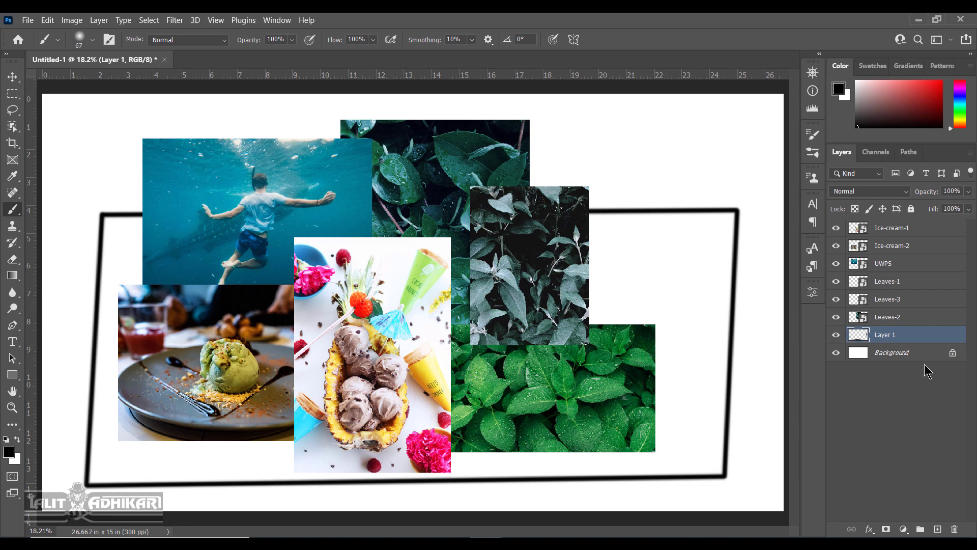
pyautogui.moveTo(916, 334); pyautogui.dragTo(916, 366)
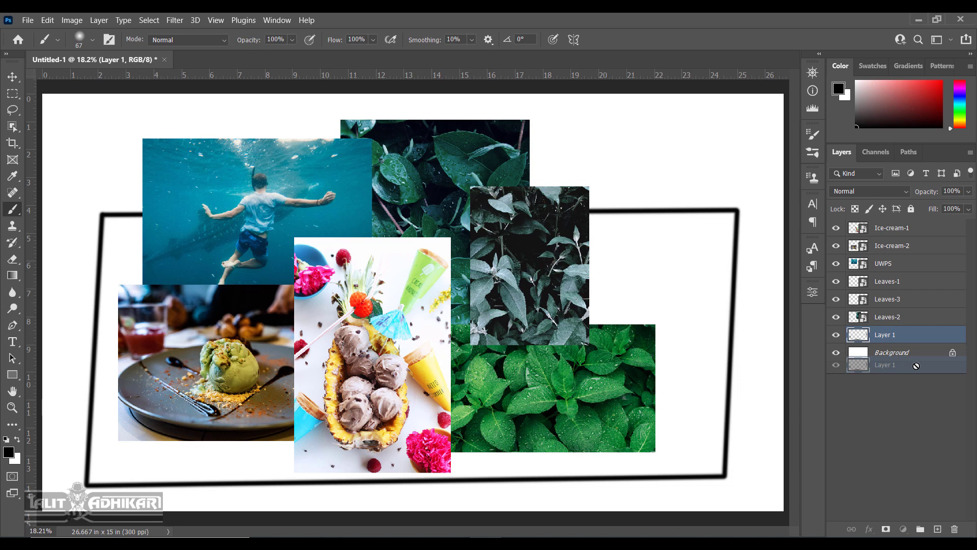
pyautogui.moveTo(916, 365); pyautogui.dragTo(916, 365)
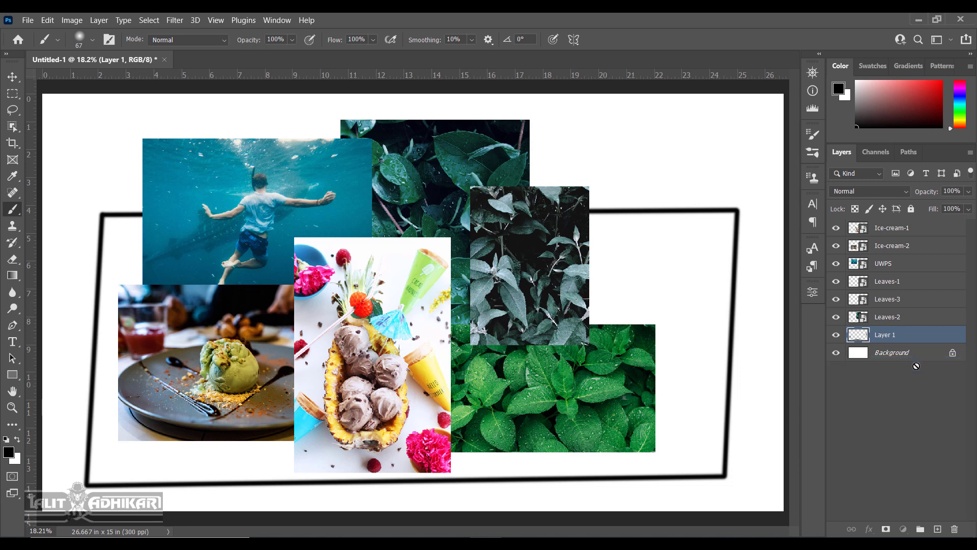
pyautogui.click(953, 355)
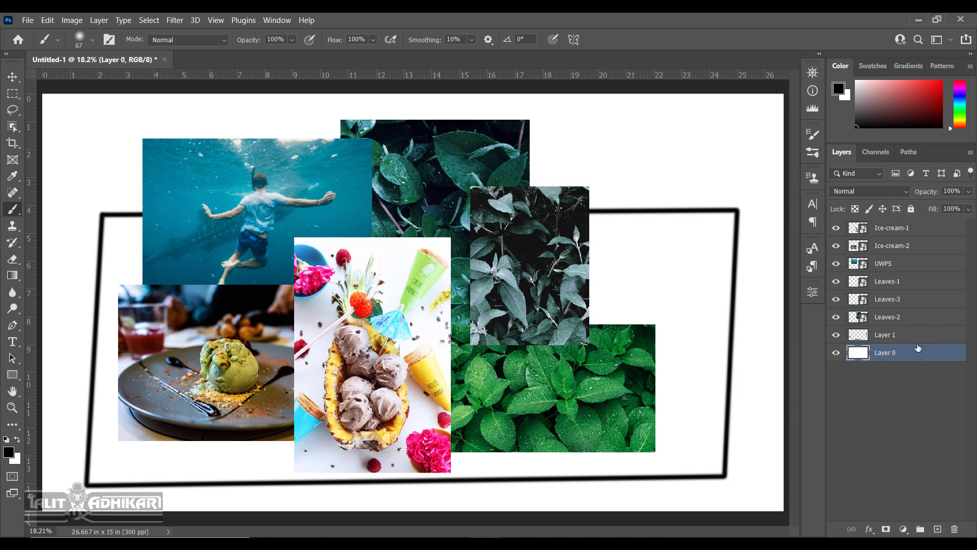
# Move Layer 1 up among the leaves layers, toggling Leaves-3 and Leaves-2 visibility to check.
pyautogui.moveTo(911, 334); pyautogui.dragTo(915, 365)
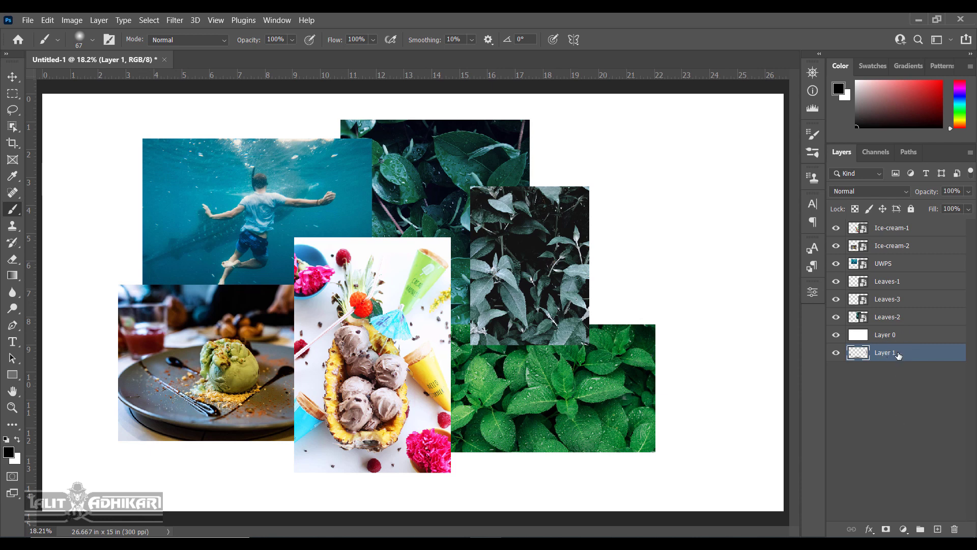
pyautogui.moveTo(899, 353); pyautogui.dragTo(905, 283)
pyautogui.moveTo(903, 297)
pyautogui.mouseDown()
pyautogui.moveTo(903, 274)
pyautogui.moveTo(904, 289)
pyautogui.mouseUp()
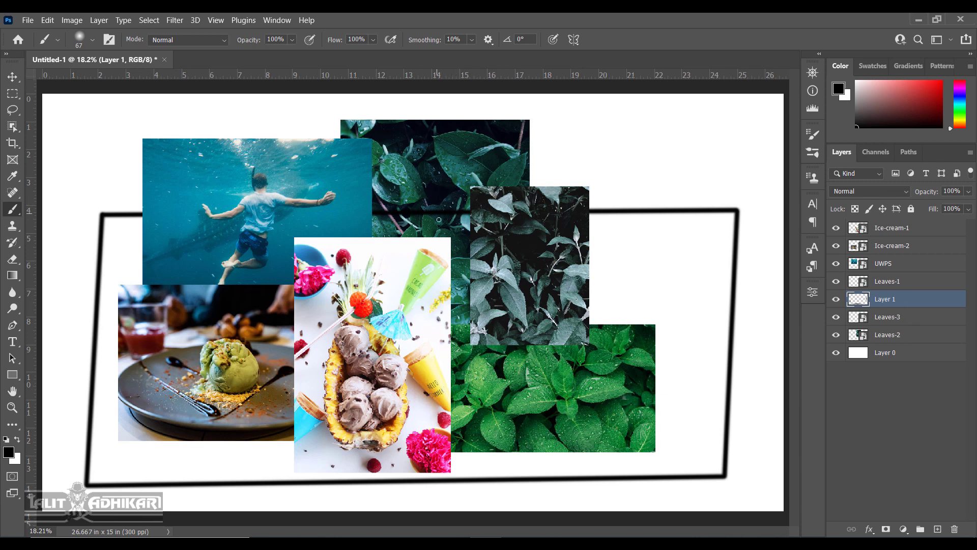
pyautogui.click(836, 317)
pyautogui.click(836, 318)
pyautogui.click(837, 336)
pyautogui.click(836, 335)
# Raise the black Layer 1 frame above UWPS, checking the ice-cream layers' visibility.
pyautogui.moveTo(909, 295); pyautogui.dragTo(912, 254)
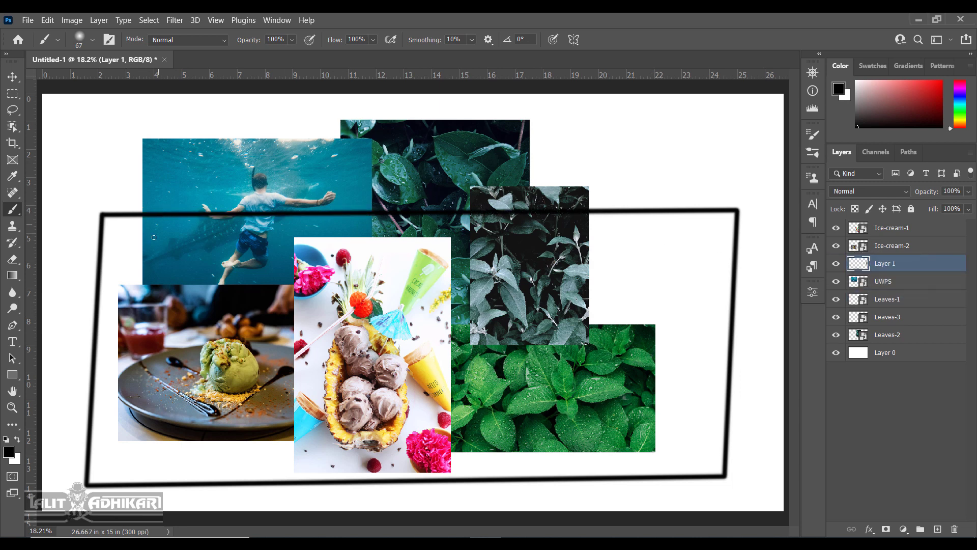
pyautogui.click(836, 246)
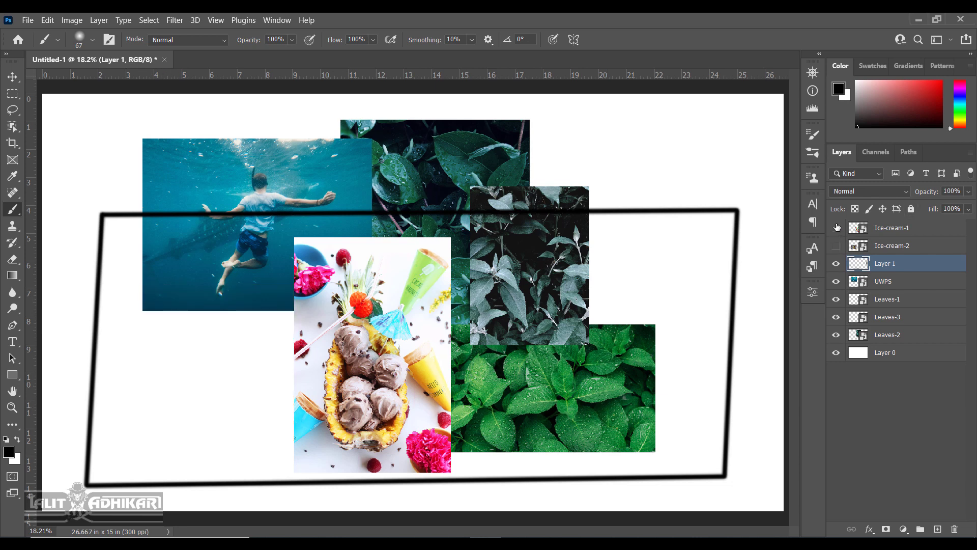
pyautogui.click(836, 228)
pyautogui.click(836, 245)
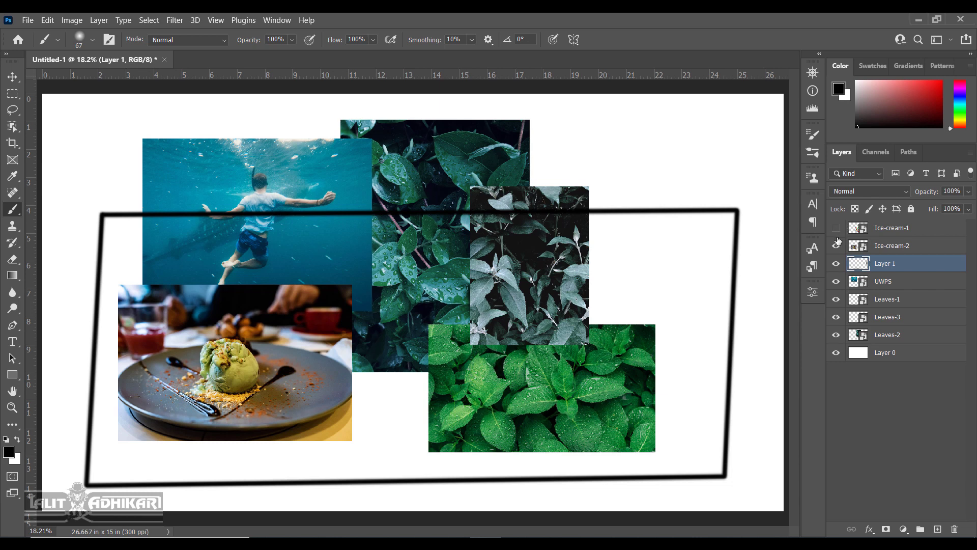
pyautogui.click(836, 228)
# Move the pineapple photo to the far right and the plate photo up-left.
pyautogui.press('v')
pyautogui.moveTo(385, 341); pyautogui.dragTo(417, 270)
pyautogui.moveTo(255, 355); pyautogui.dragTo(200, 268)
pyautogui.moveTo(374, 285); pyautogui.dragTo(646, 238)
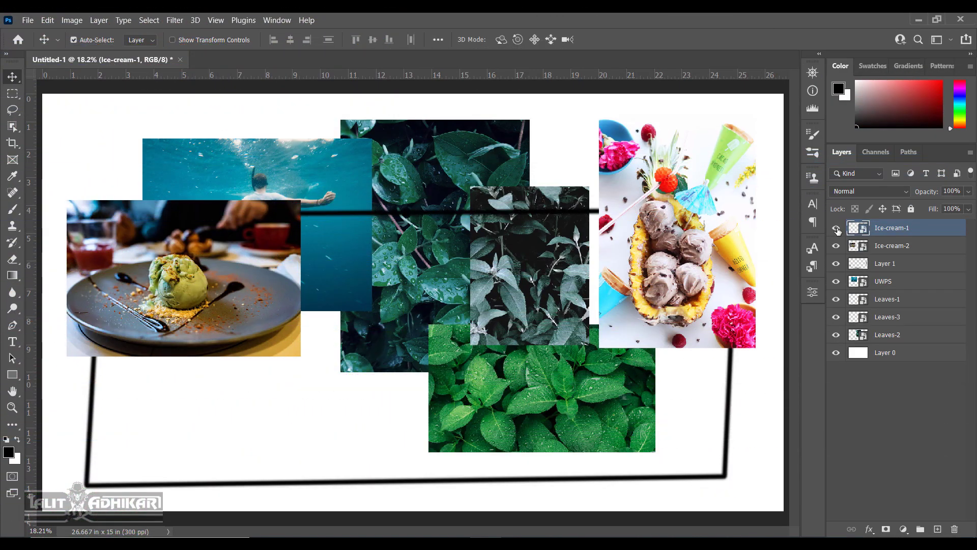
pyautogui.click(836, 228)
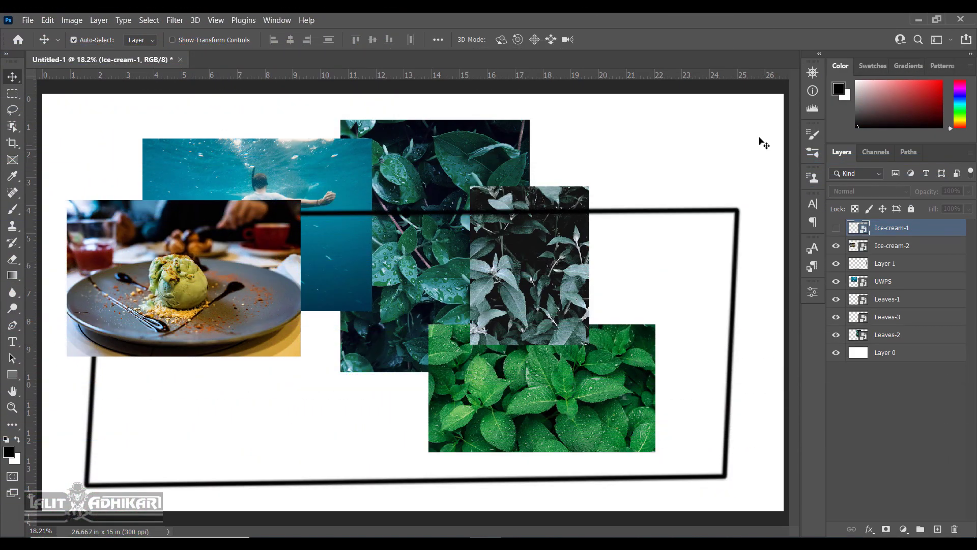
pyautogui.click(836, 228)
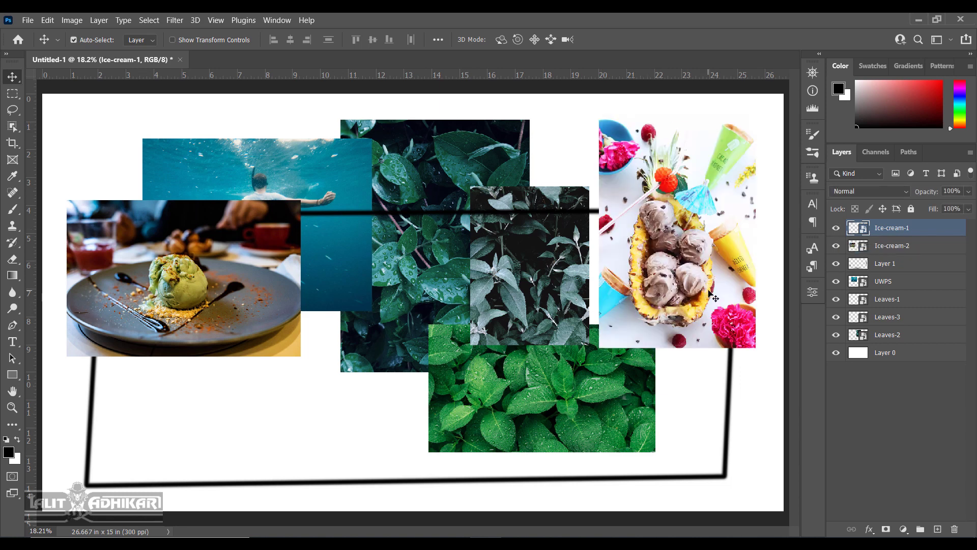
pyautogui.click(836, 263)
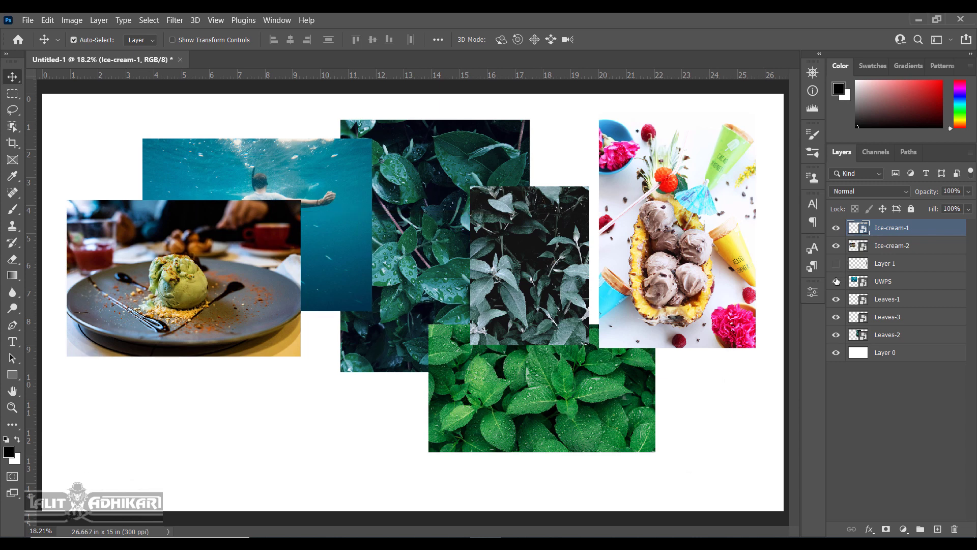
pyautogui.click(836, 300)
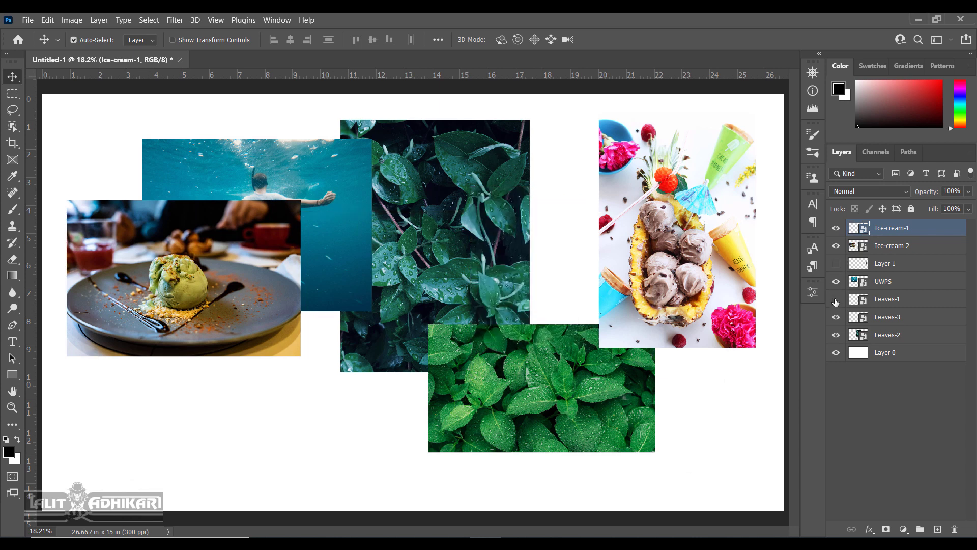
pyautogui.click(837, 336)
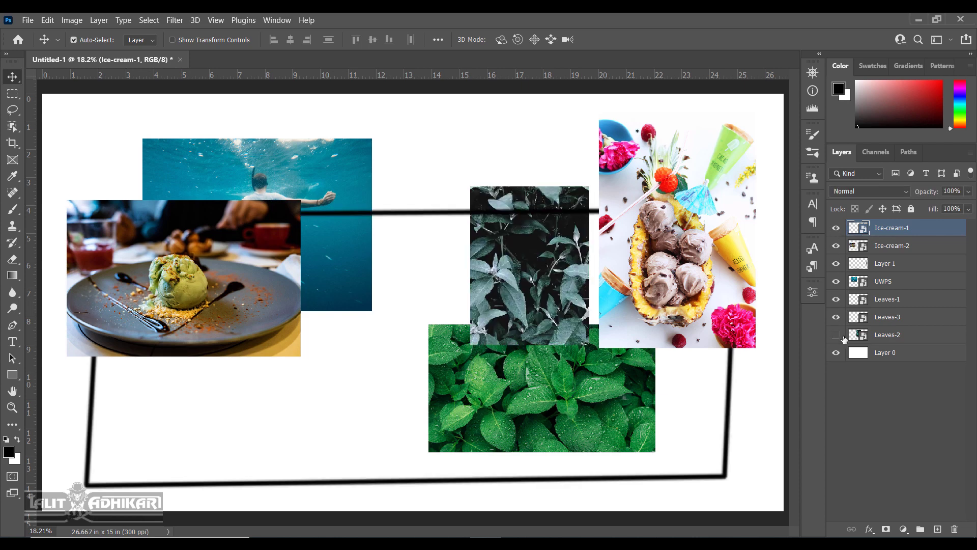
pyautogui.click(836, 335)
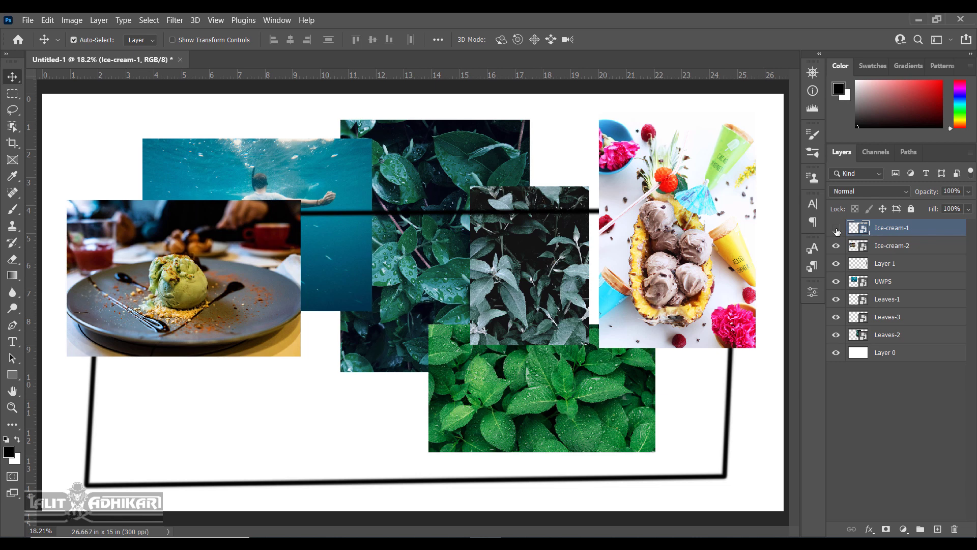
pyautogui.moveTo(837, 231); pyautogui.dragTo(839, 334)
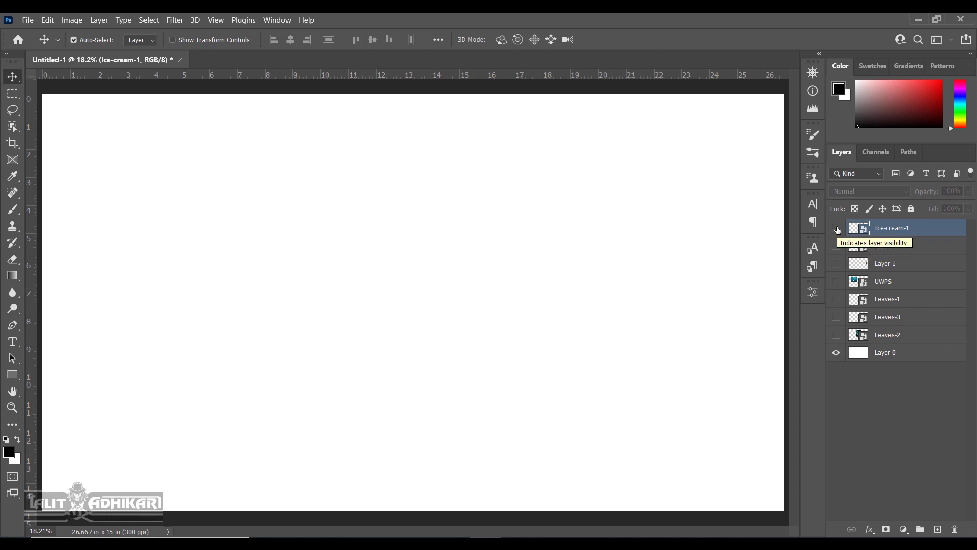
pyautogui.moveTo(837, 229); pyautogui.dragTo(839, 344)
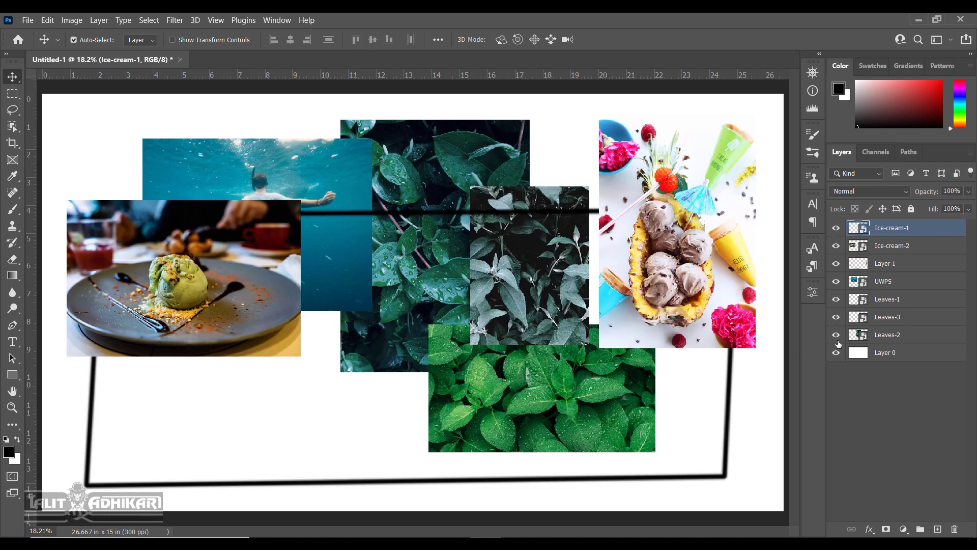
pyautogui.click(836, 317)
pyautogui.click(836, 281)
pyautogui.click(836, 245)
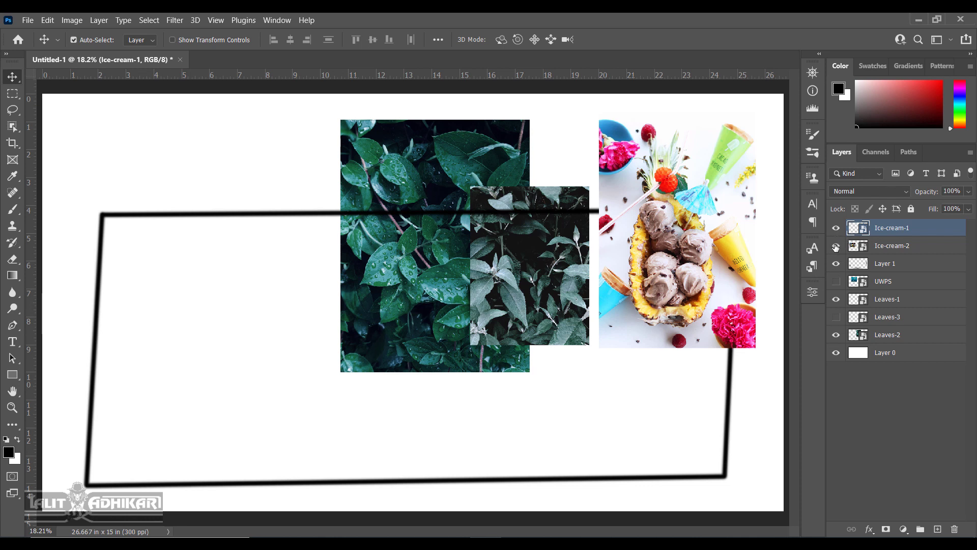
pyautogui.moveTo(835, 247); pyautogui.dragTo(839, 324)
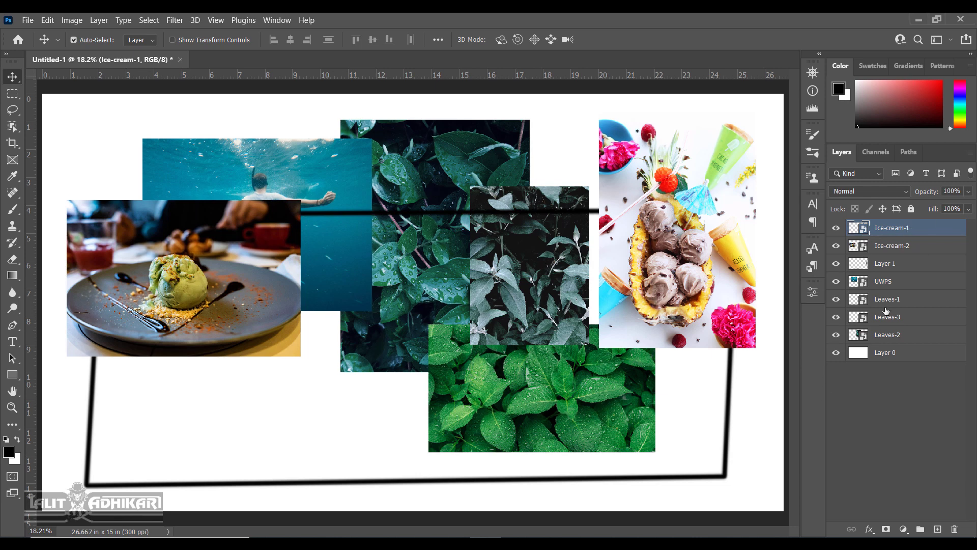
# Set the Layers panel thumbnail size to the largest option in Panel Options.
pyautogui.click(970, 153)
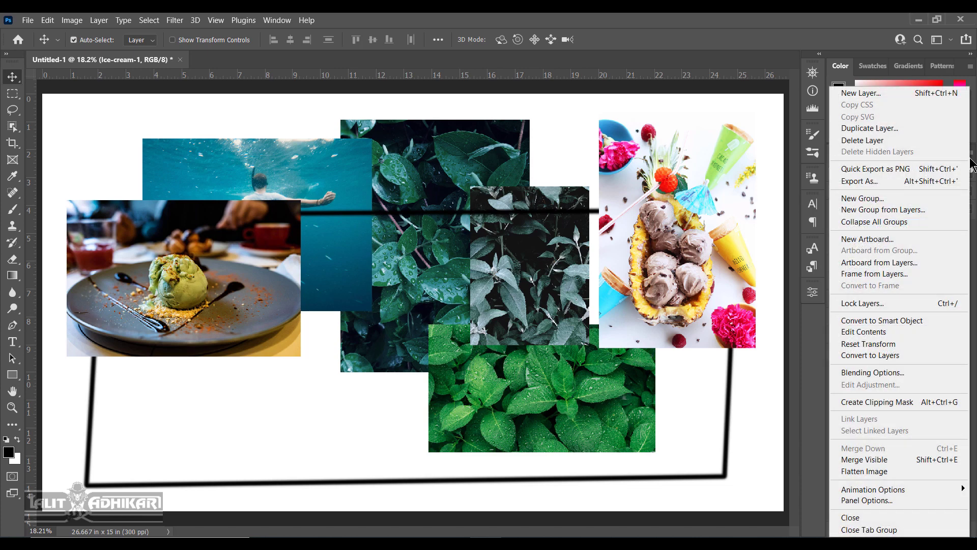
pyautogui.click(893, 502)
pyautogui.moveTo(455, 74); pyautogui.dragTo(286, 83)
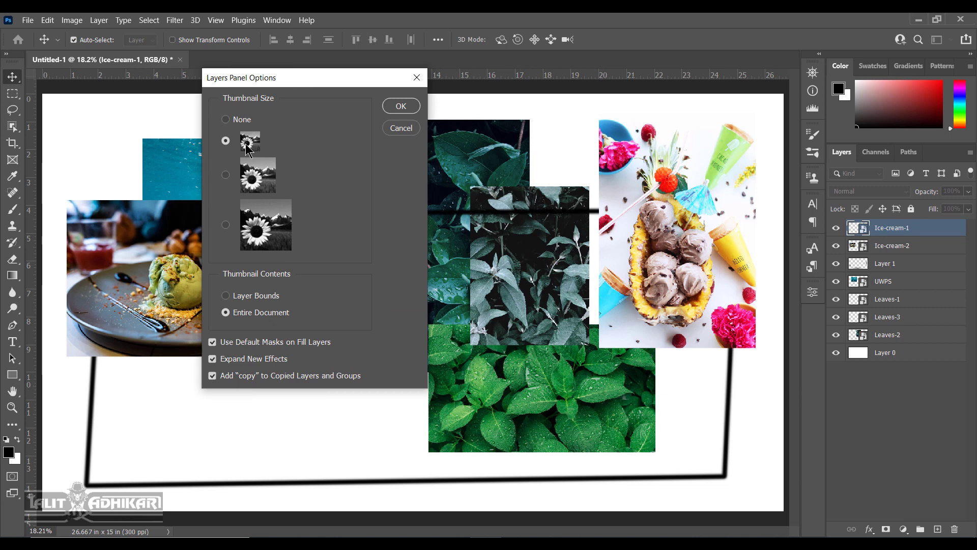
pyautogui.click(270, 225)
pyautogui.click(401, 105)
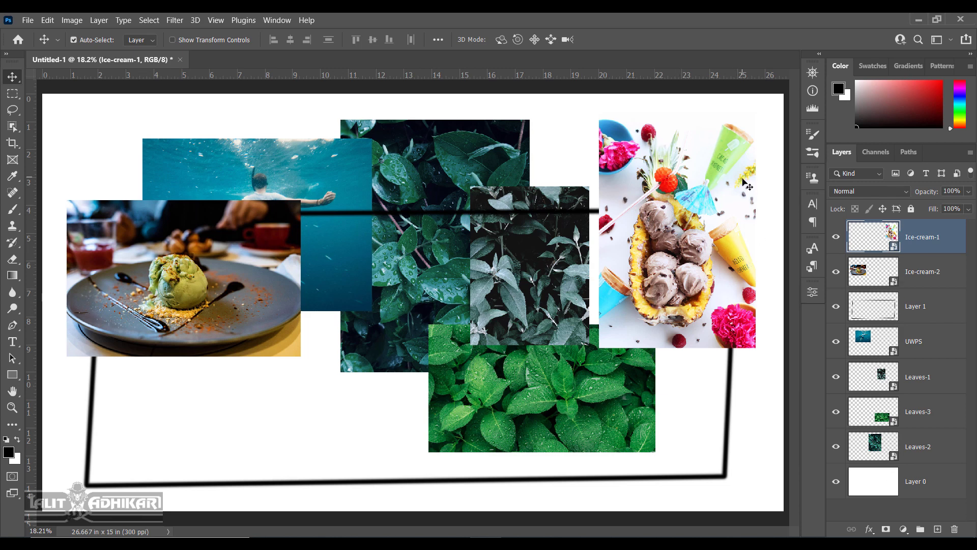
# Rename the black frame's Layer 1 to 'rectangle'.
pyautogui.click(880, 280)
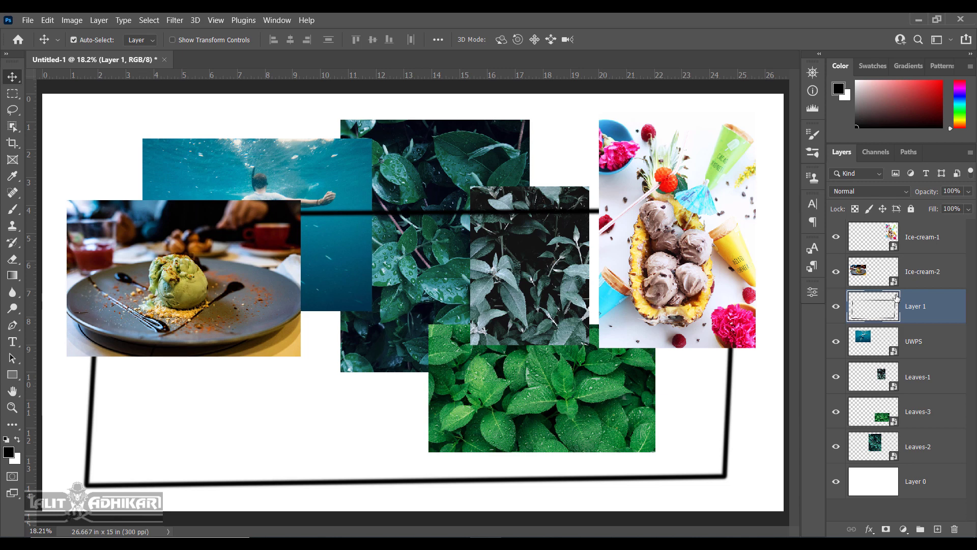
pyautogui.click(911, 239)
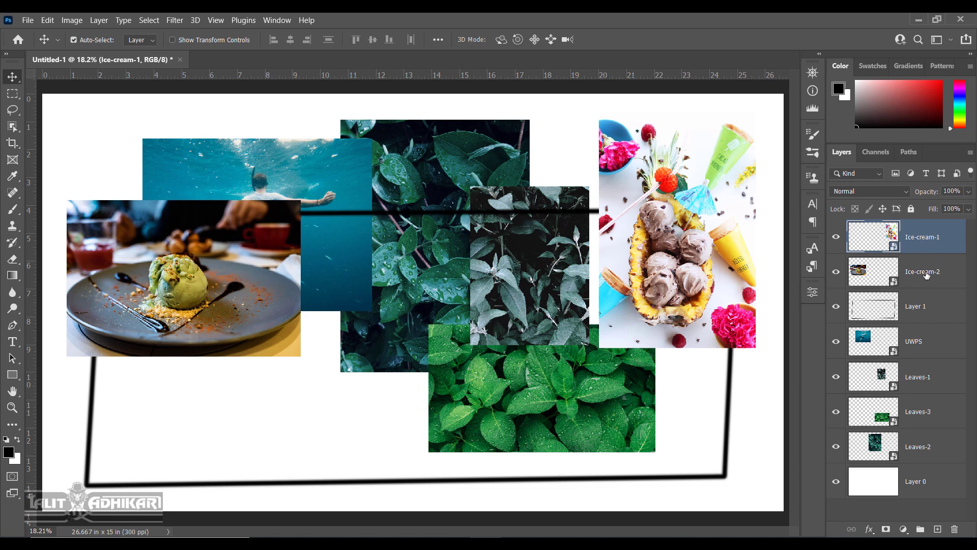
pyautogui.doubleClick(917, 306)
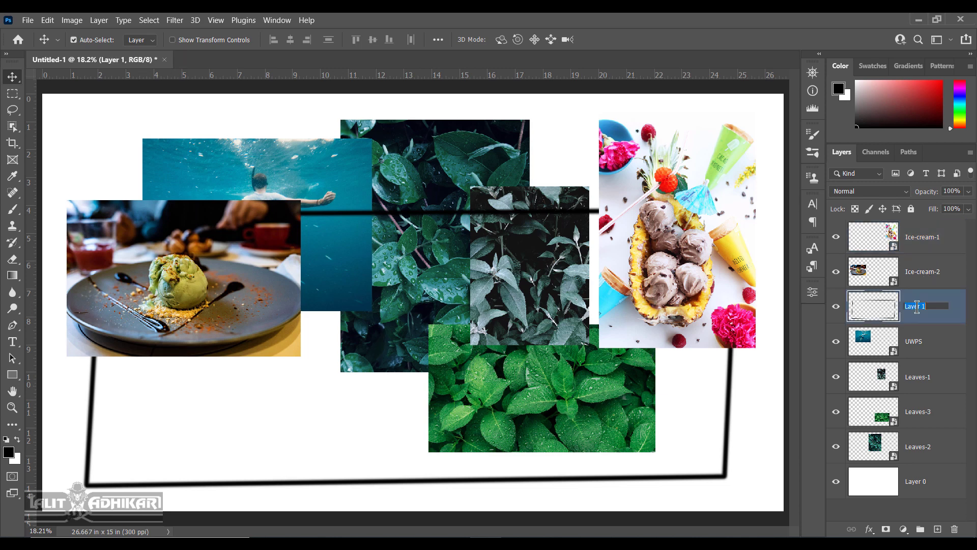
pyautogui.write('rectangle')
pyautogui.press('Return')
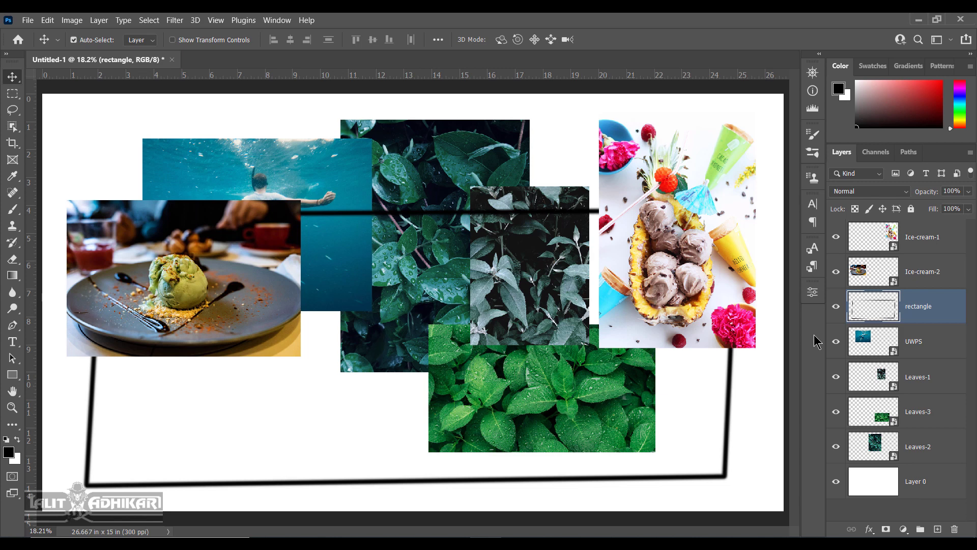
pyautogui.press('F7')
# Glance at Channels, then open the New Layer dialog with Ice-cream-1 selected.
pyautogui.click(882, 153)
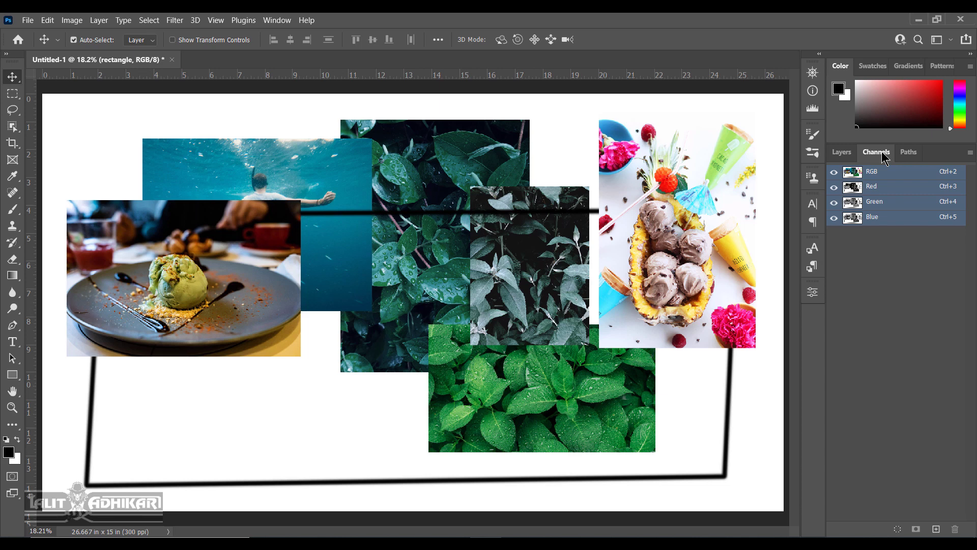
pyautogui.press('F7')
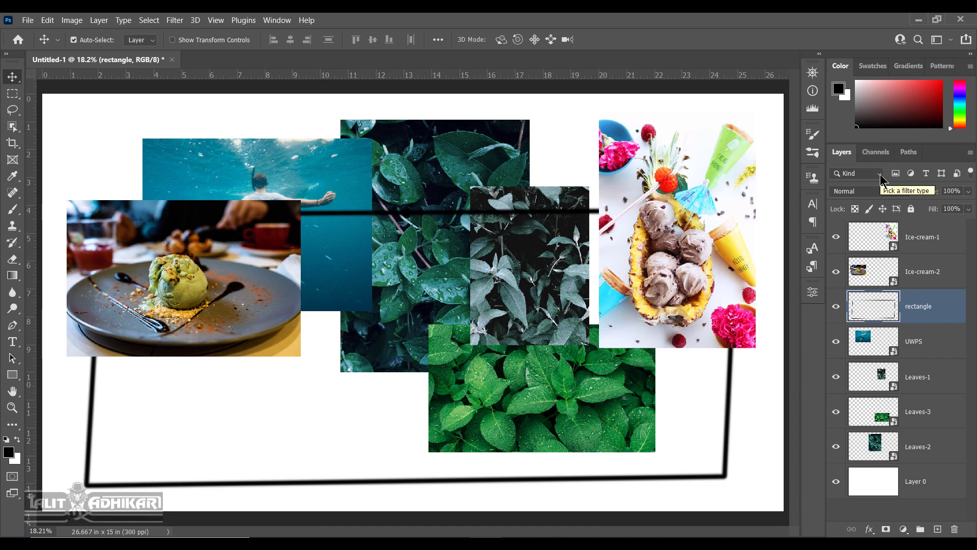
pyautogui.click(918, 243)
pyautogui.hotkey('ctrl', 'shift', 'n')
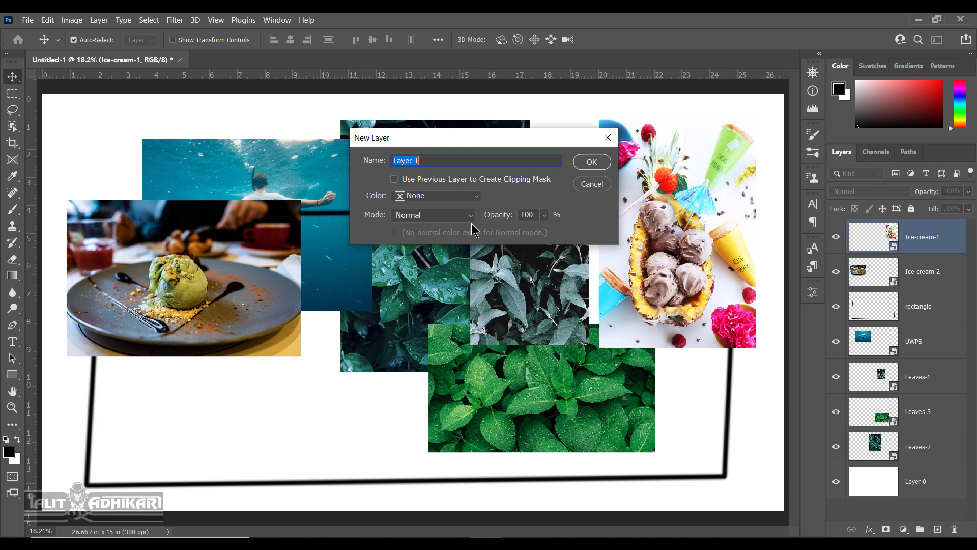
# Create Layer 1 above Ice-cream-1 with Color None and Normal mode.
pyautogui.click(477, 195)
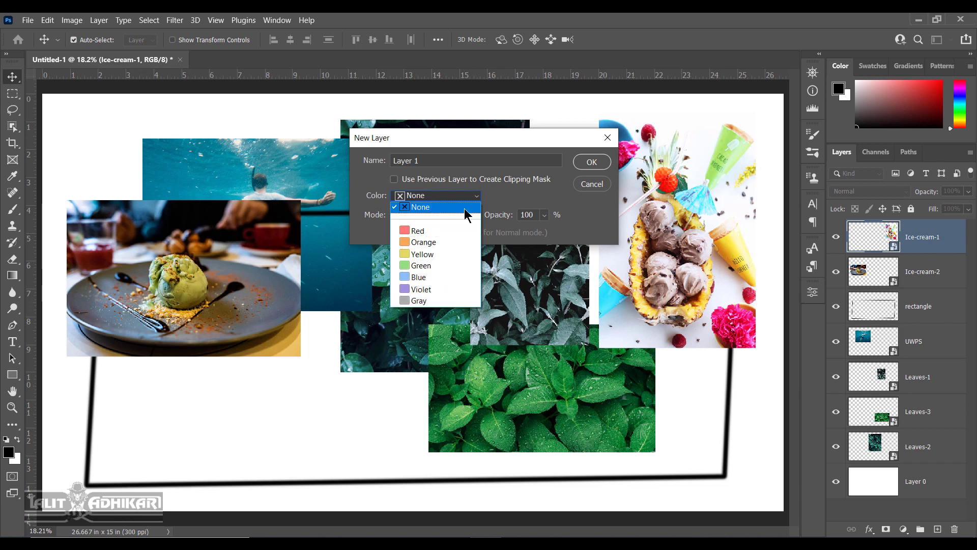
pyautogui.click(512, 198)
pyautogui.click(458, 217)
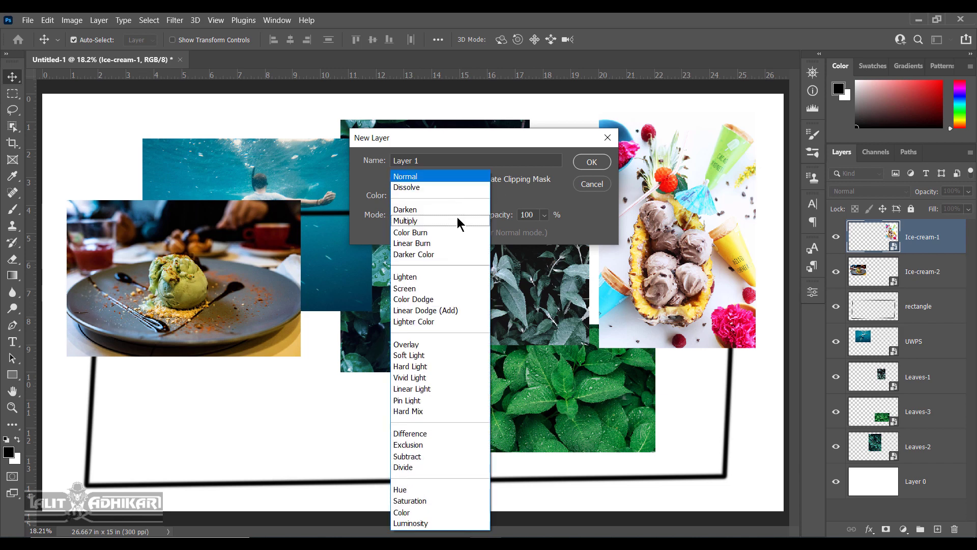
pyautogui.click(481, 177)
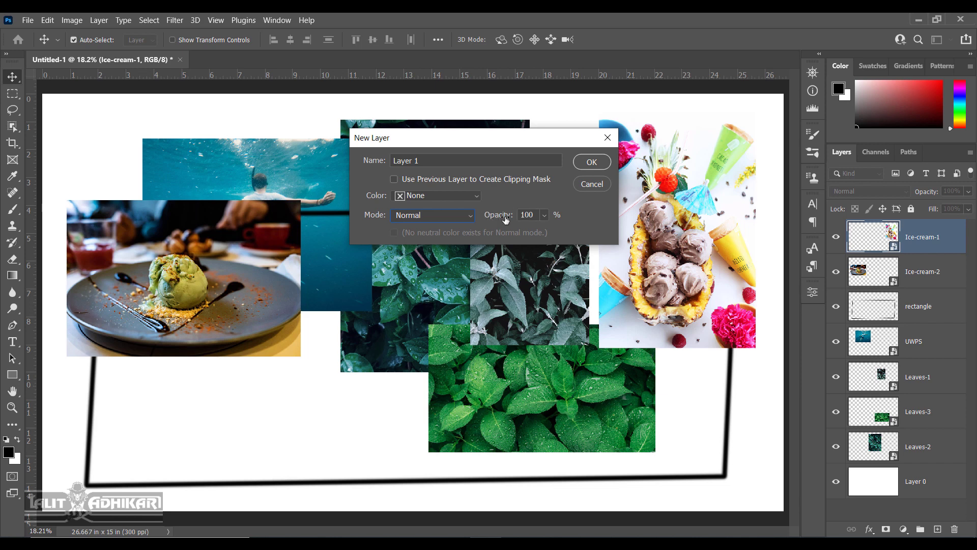
pyautogui.click(592, 162)
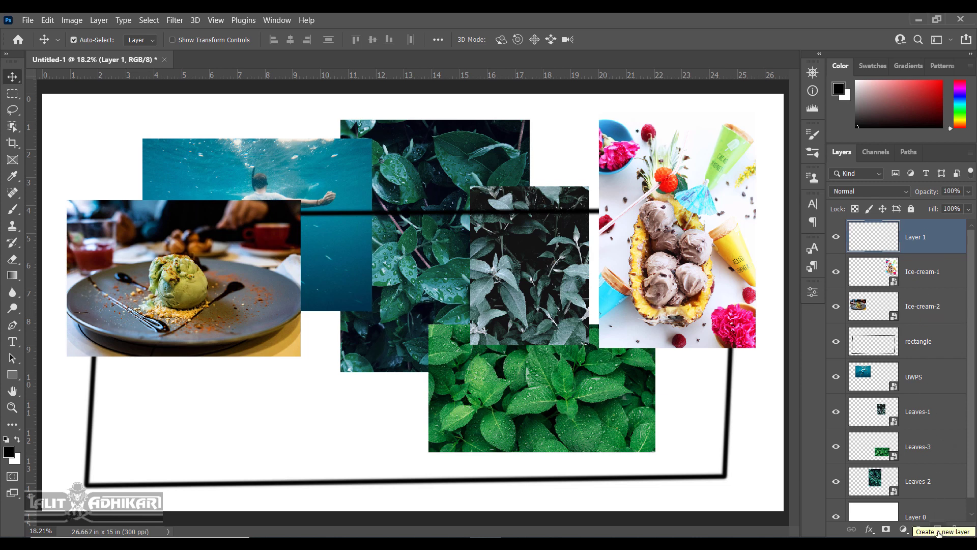
# Add Layer 2 at the top of the stack and Layer 3 above rectangle.
pyautogui.click(938, 530)
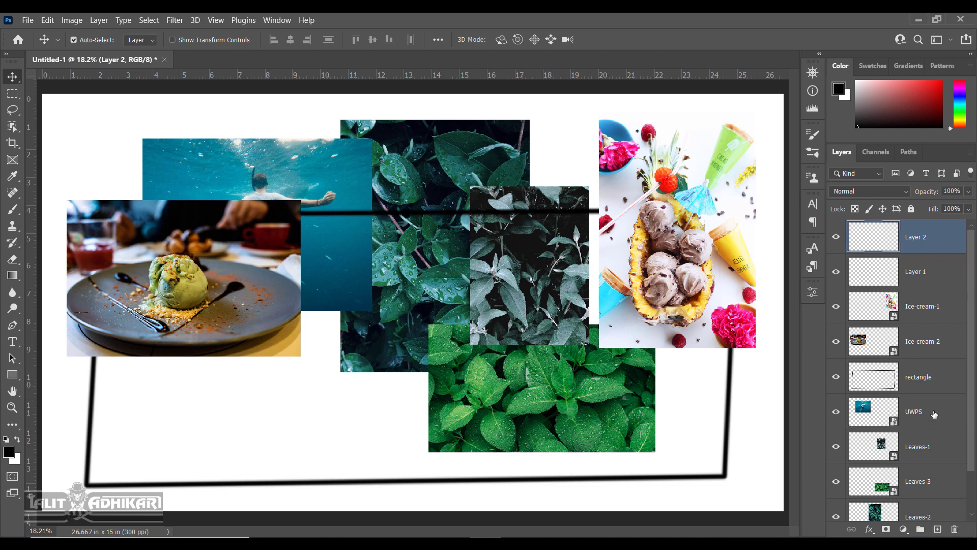
pyautogui.scroll(-2, 934, 348)
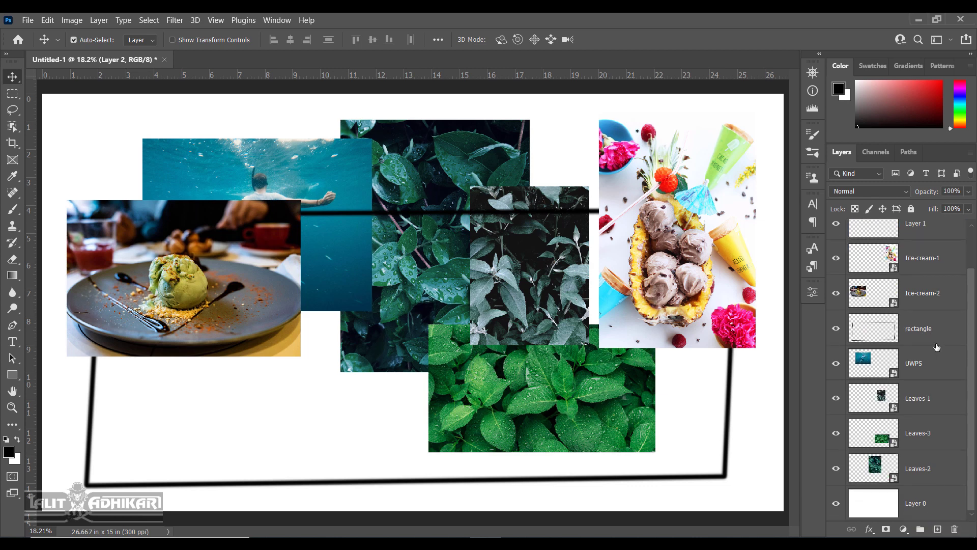
pyautogui.click(920, 293)
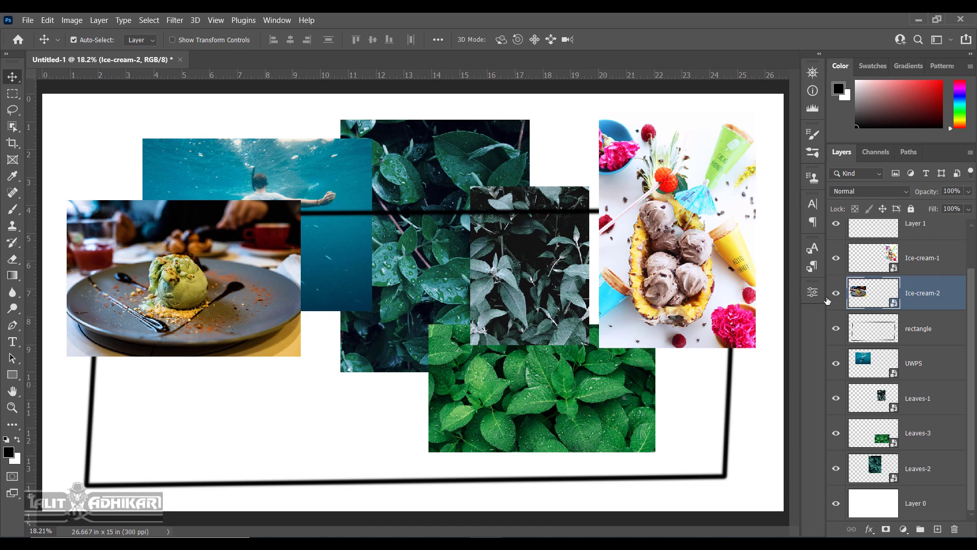
pyautogui.click(836, 294)
pyautogui.click(837, 293)
pyautogui.click(918, 329)
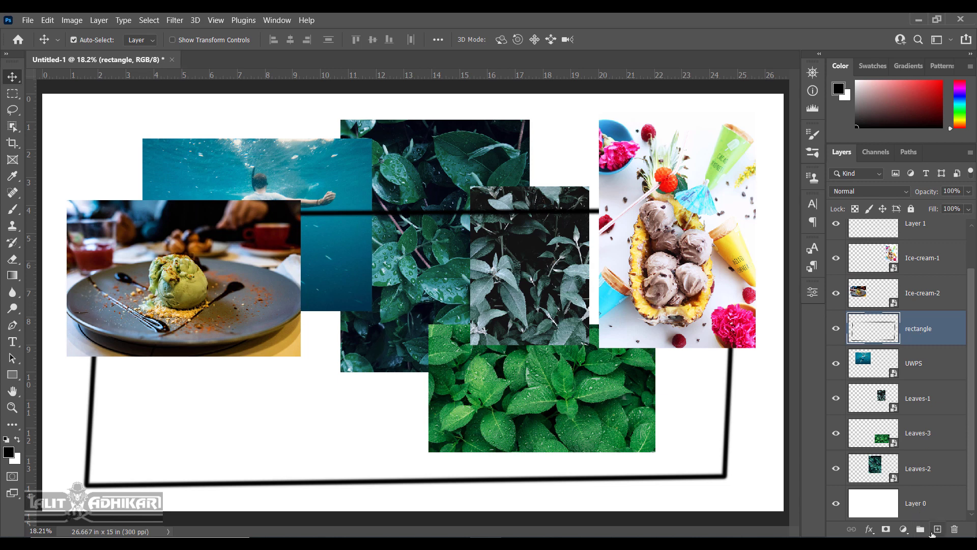
pyautogui.click(938, 530)
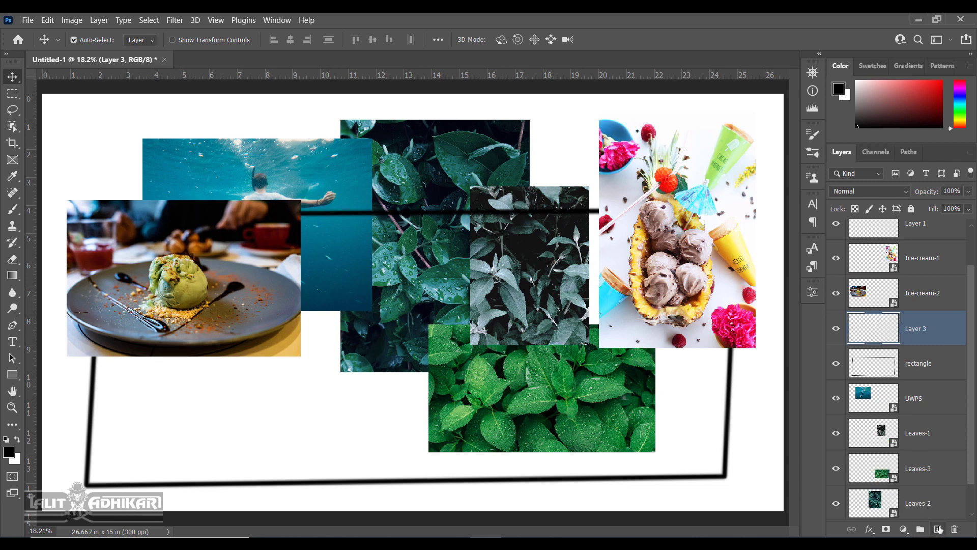
# Add Layer 4 directly beneath Ice-cream-2, then select Ice-cream-1.
pyautogui.click(940, 296)
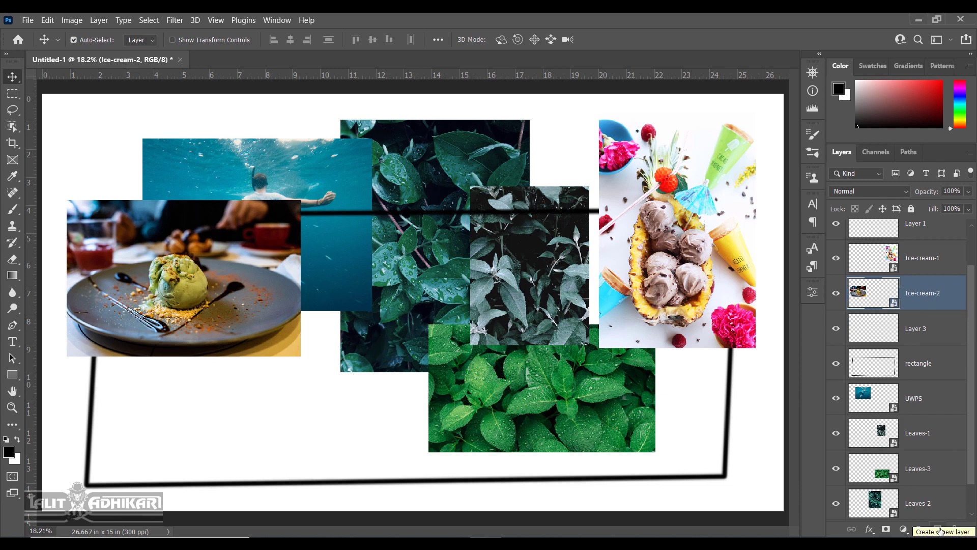
pyautogui.press('ctrl')
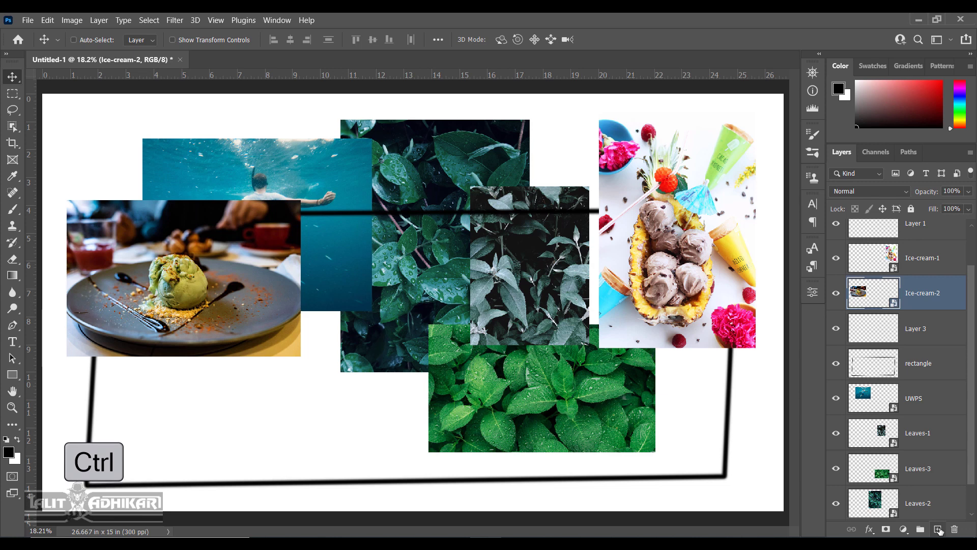
pyautogui.keyDown('ctrl'); pyautogui.click(938, 529); pyautogui.keyUp('ctrl')
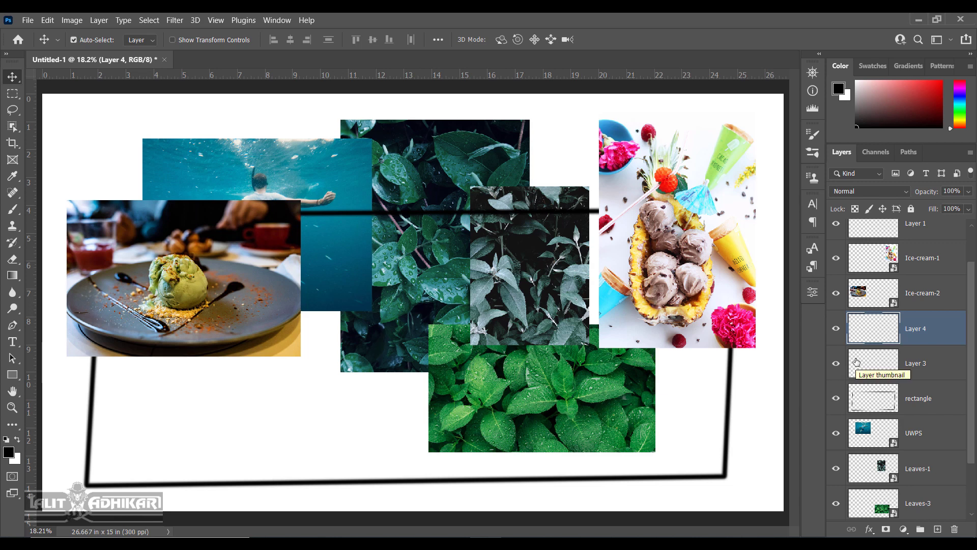
pyautogui.scroll(-2, 857, 362)
pyautogui.scroll(3, 856, 361)
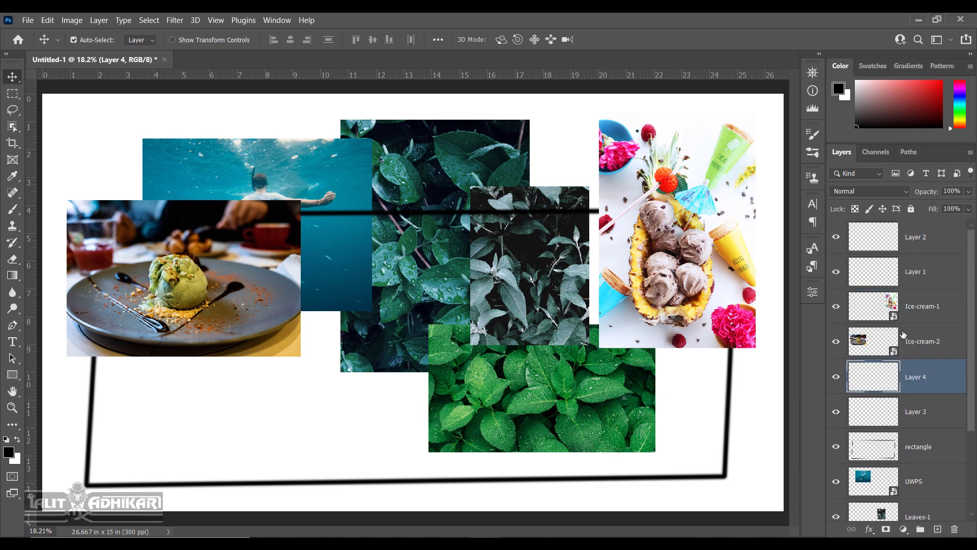
pyautogui.click(876, 305)
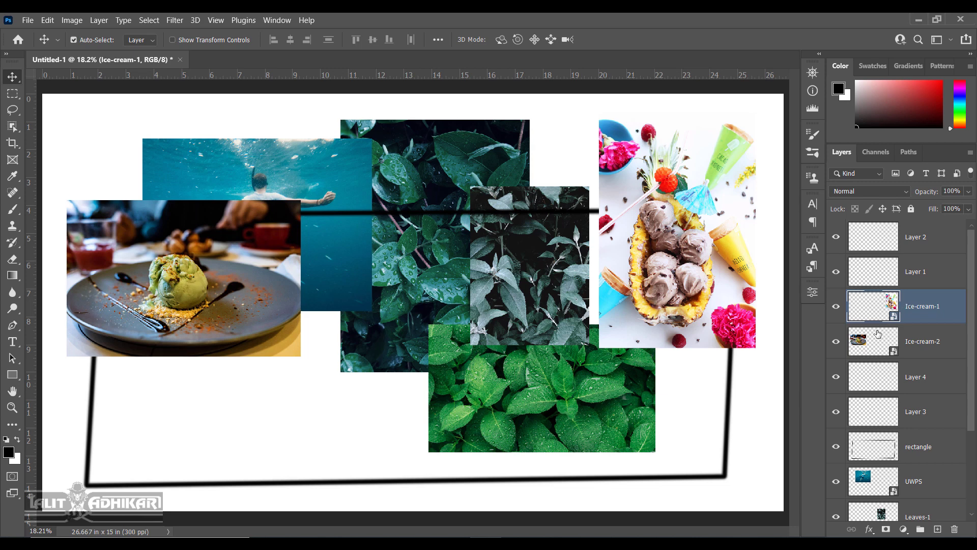
# Select Ice-cream-2 and Alt-click its eye so only the plate photo is visible.
pyautogui.click(871, 342)
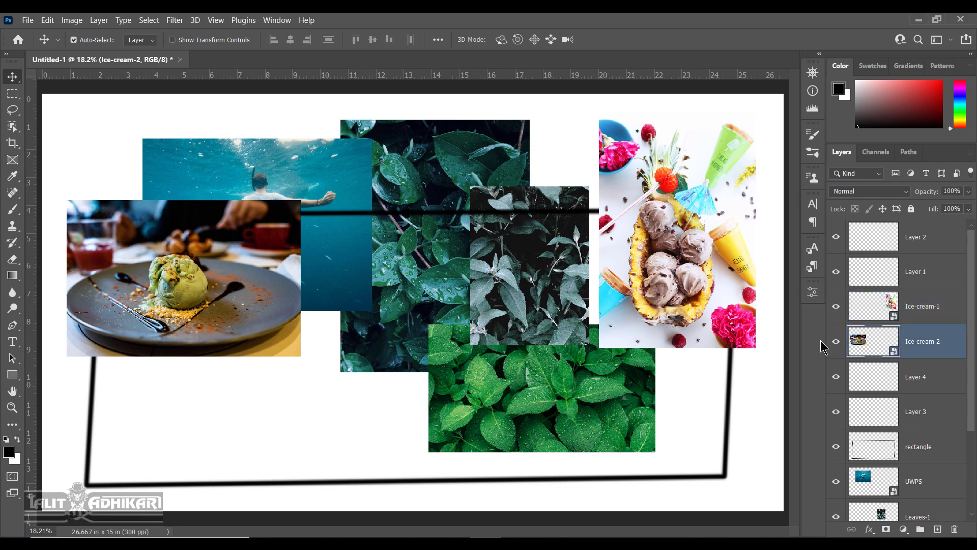
pyautogui.click(836, 344)
pyautogui.click(836, 344)
pyautogui.keyDown('alt'); pyautogui.click(835, 346); pyautogui.keyUp('alt')
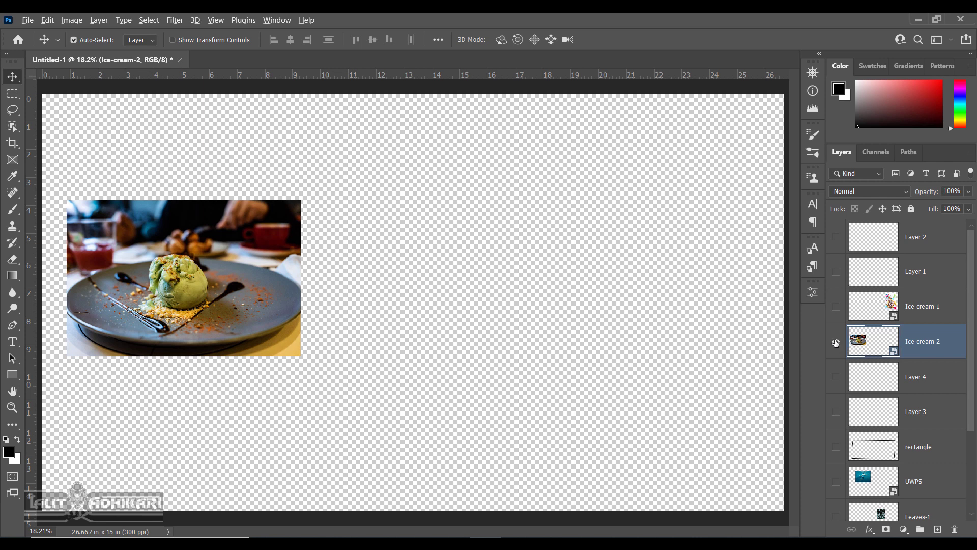
# Make all layers visible again, then hide UWPS, Leaves-3 and Leaves-2.
pyautogui.keyDown('alt'); pyautogui.click(836, 343); pyautogui.keyUp('alt')
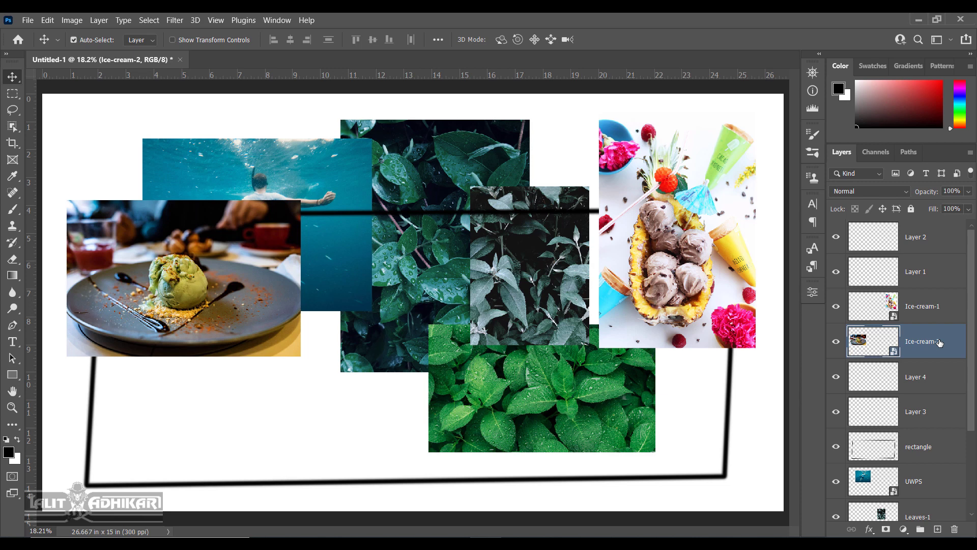
pyautogui.scroll(-2, 936, 343)
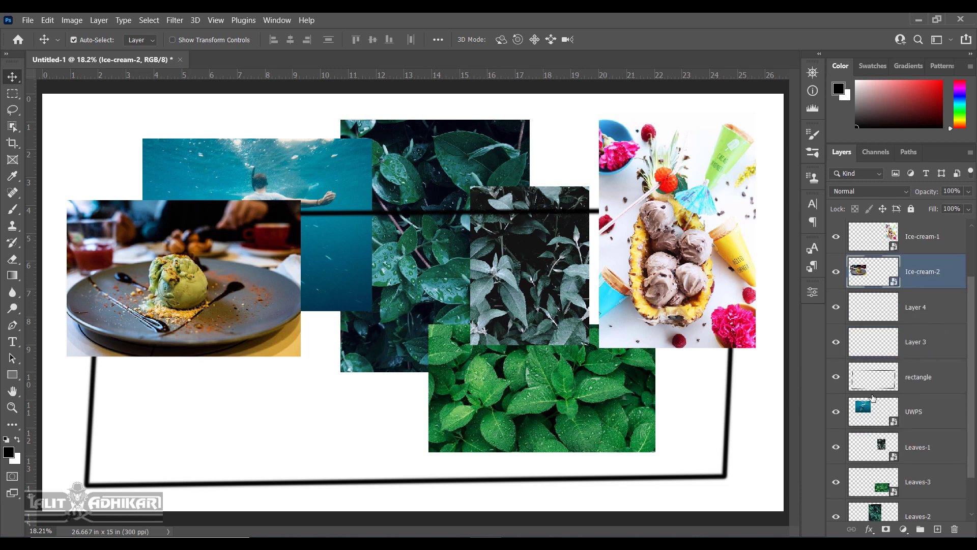
pyautogui.click(837, 413)
pyautogui.click(836, 482)
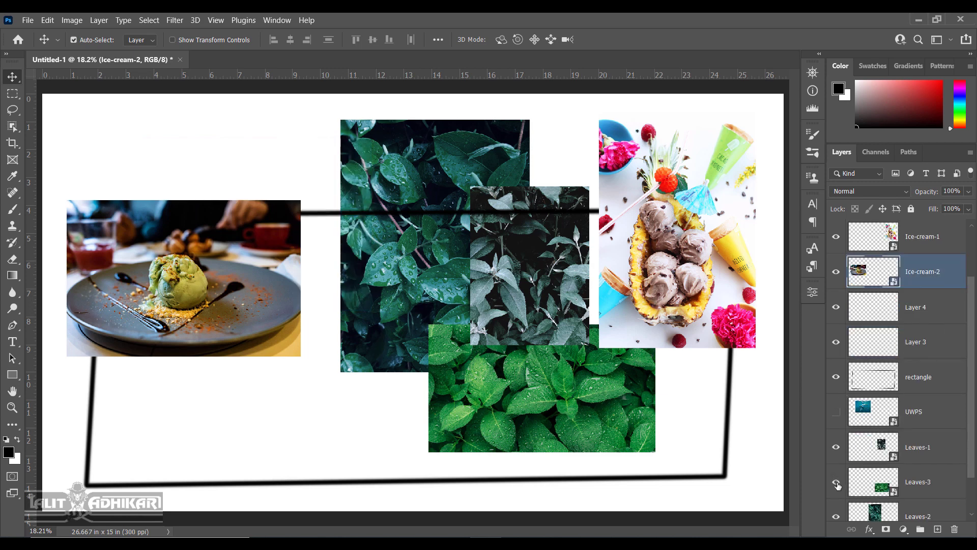
pyautogui.scroll(-2, 878, 479)
pyautogui.click(836, 467)
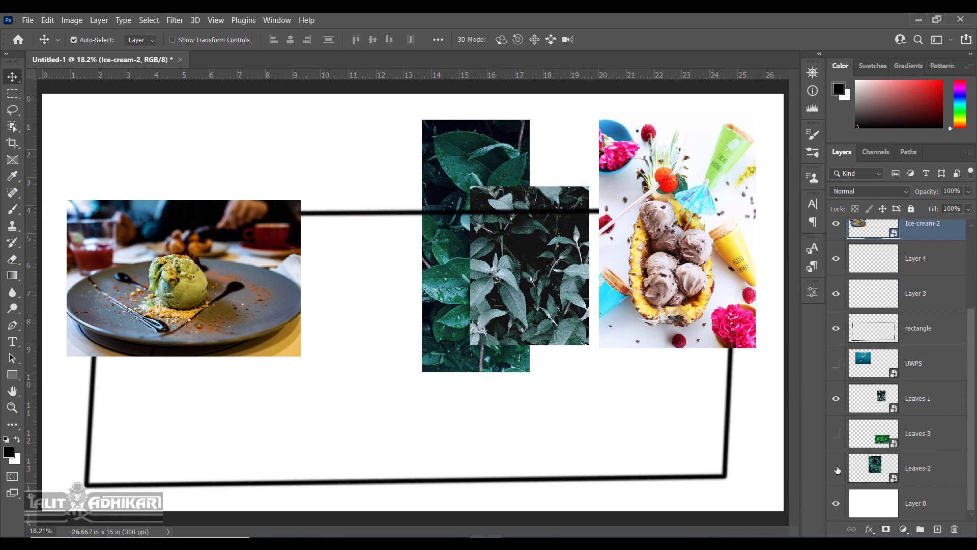
pyautogui.scroll(3, 887, 388)
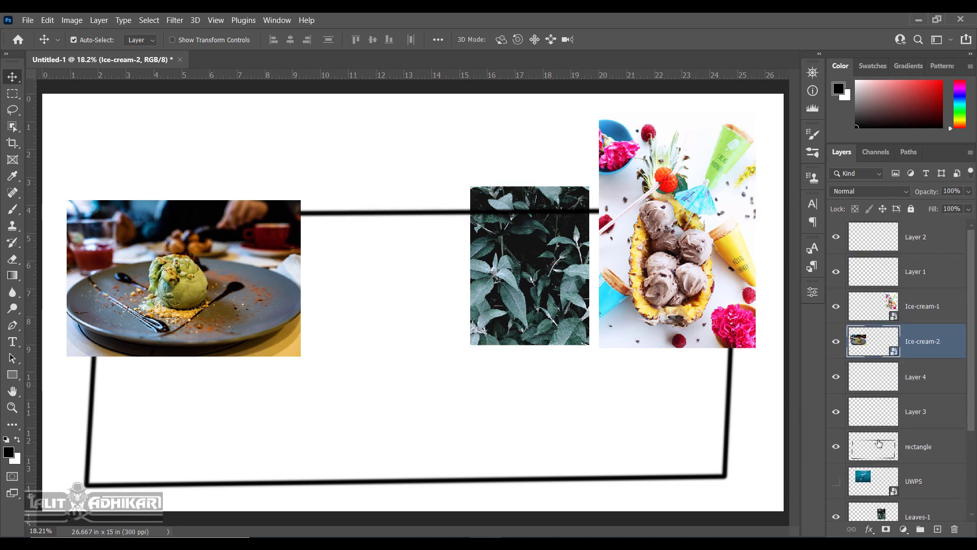
# Solo Ice-cream-2 with an Alt-click on its eye, then bring the other layers back.
pyautogui.press('alt')
pyautogui.keyDown('alt'); pyautogui.click(836, 342); pyautogui.keyUp('alt')
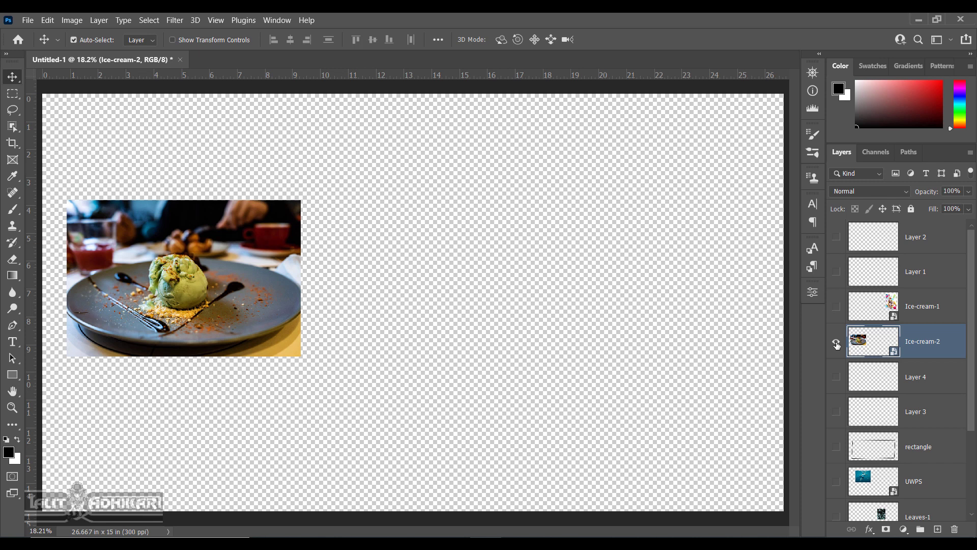
pyautogui.press('alt')
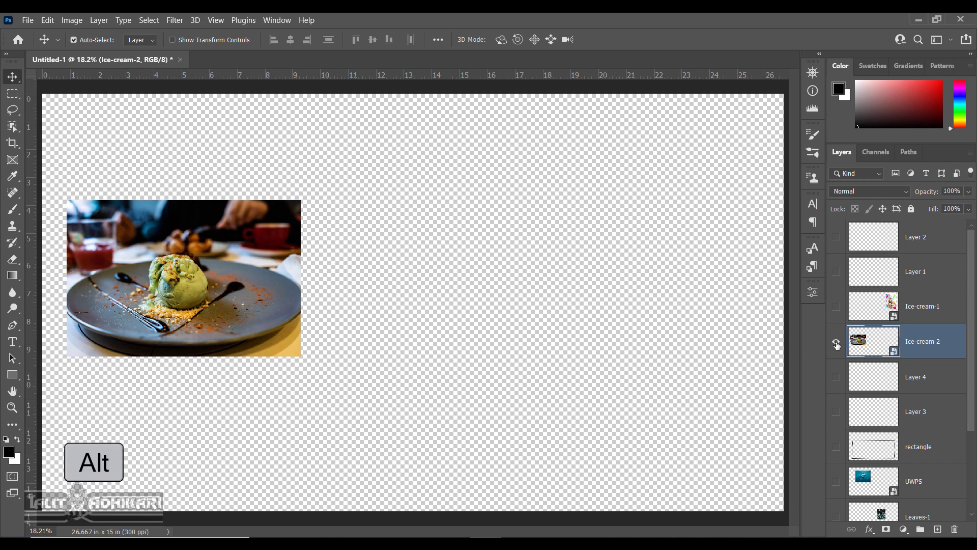
pyautogui.keyDown('alt'); pyautogui.click(837, 342); pyautogui.keyUp('alt')
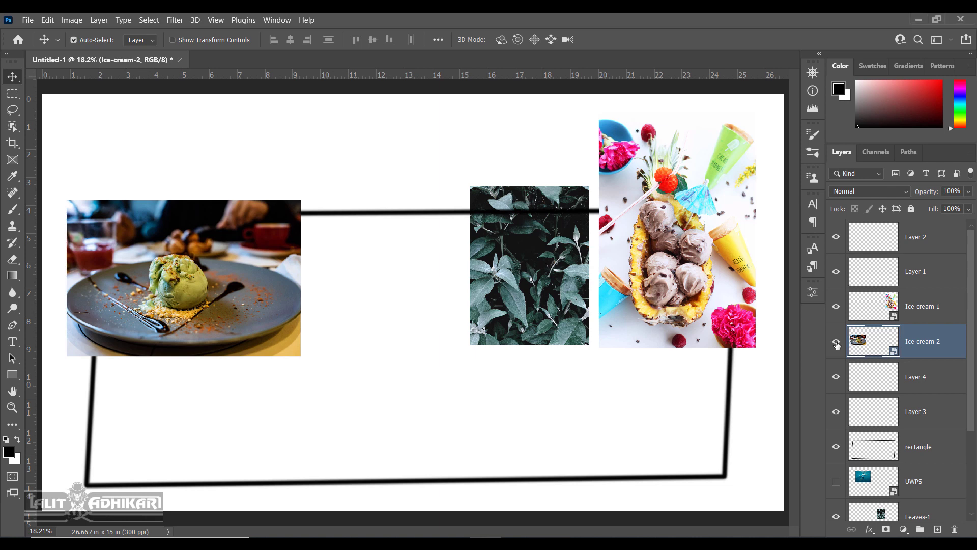
# Leave only Ice-cream-2 and the white Layer 0 visible, and lock Layer 0 completely.
pyautogui.keyDown('alt'); pyautogui.click(837, 342); pyautogui.keyUp('alt')
pyautogui.scroll(-3, 837, 345)
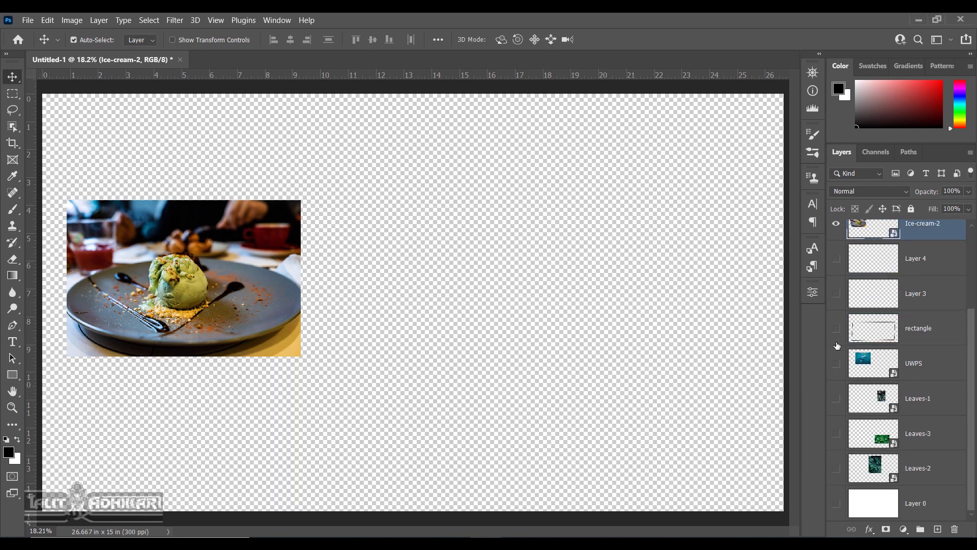
pyautogui.click(836, 503)
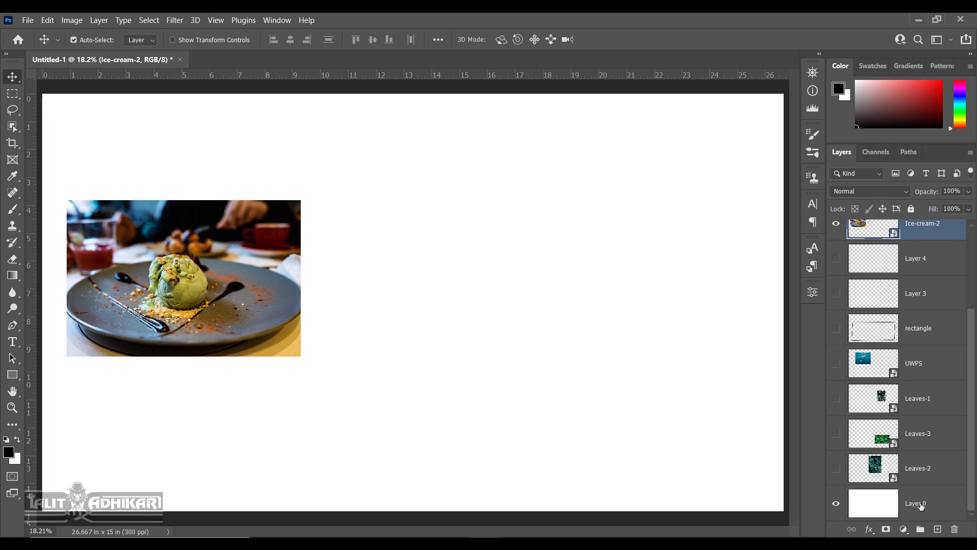
pyautogui.click(921, 503)
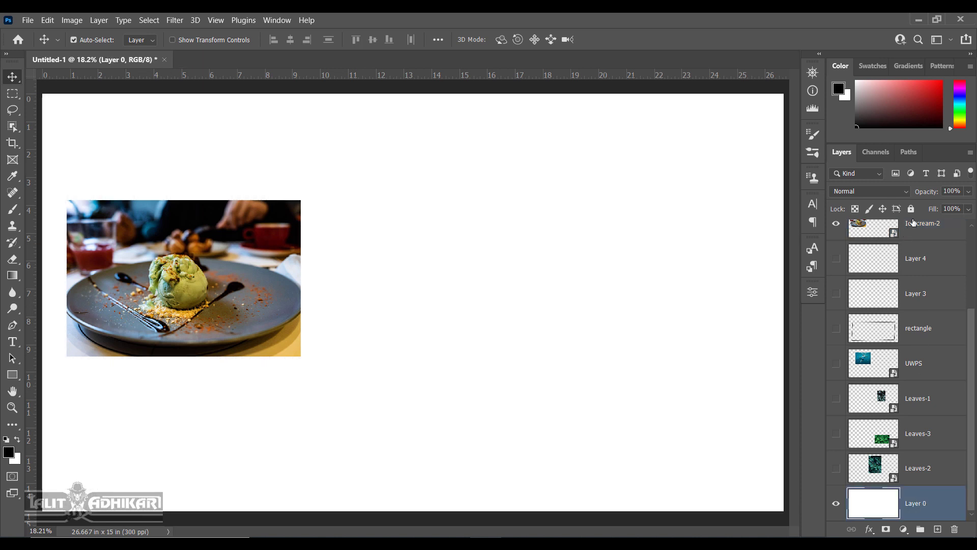
pyautogui.click(911, 209)
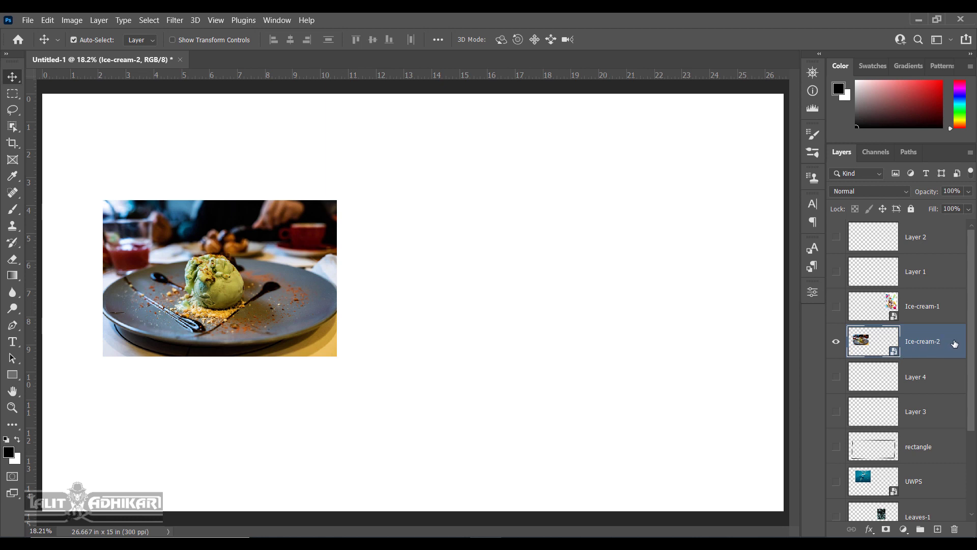
# Duplicate Ice-cream-2 with Ctrl+J to create an Ice-cream-2 copy above it.
pyautogui.rightClick(954, 344)
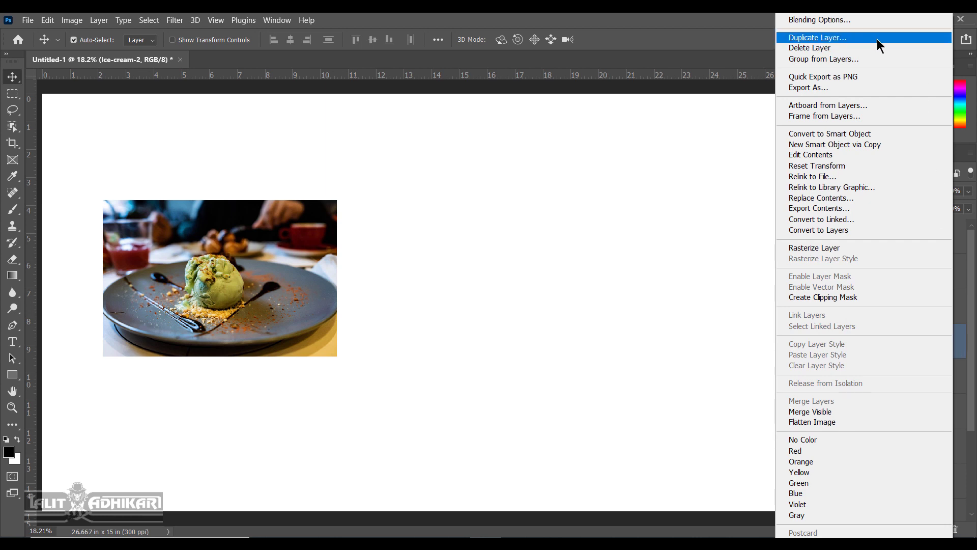
pyautogui.click(727, 23)
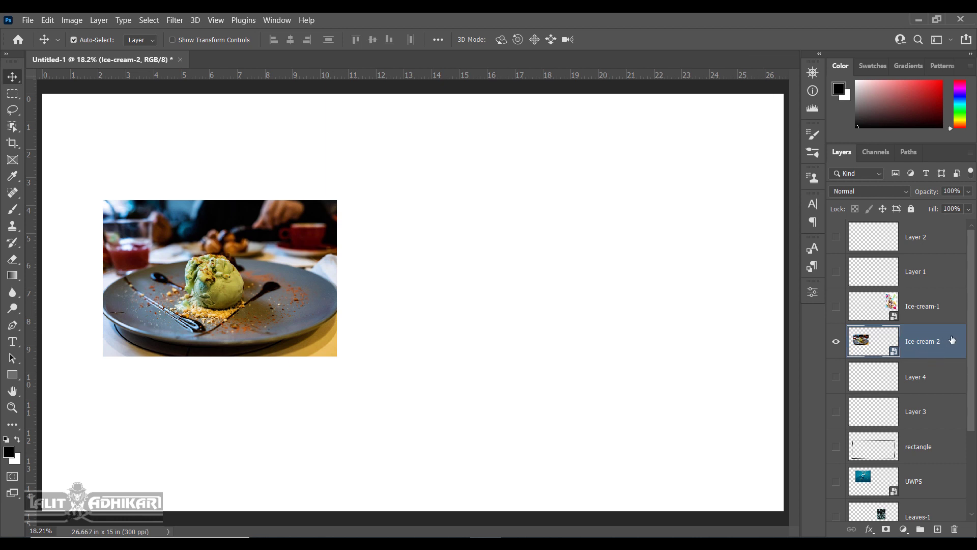
pyautogui.press('ctrl')
pyautogui.hotkey('ctrl', 'j')
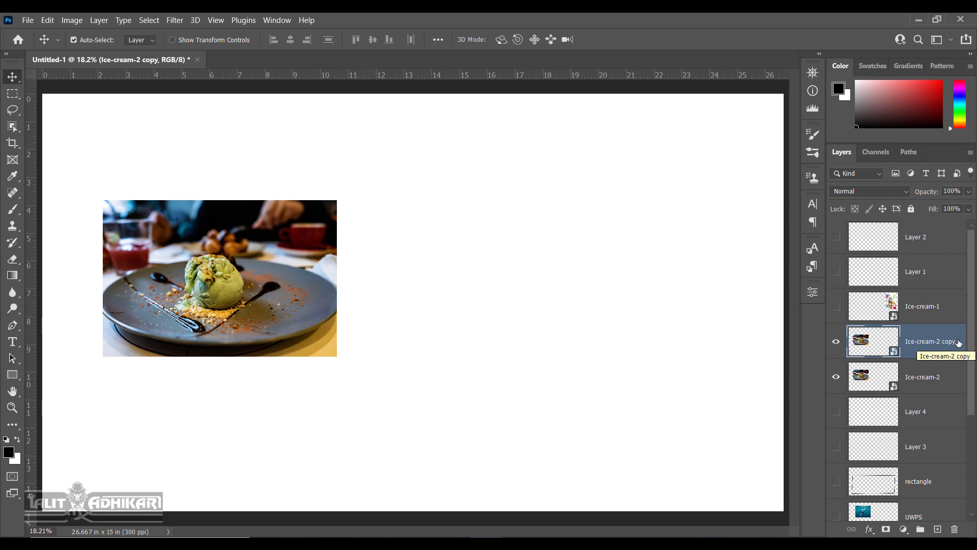
# Move the copy right, then move the original upper-left and enlarge it from 10.55% to 16.10%.
pyautogui.moveTo(248, 269); pyautogui.dragTo(629, 305)
pyautogui.press('space')
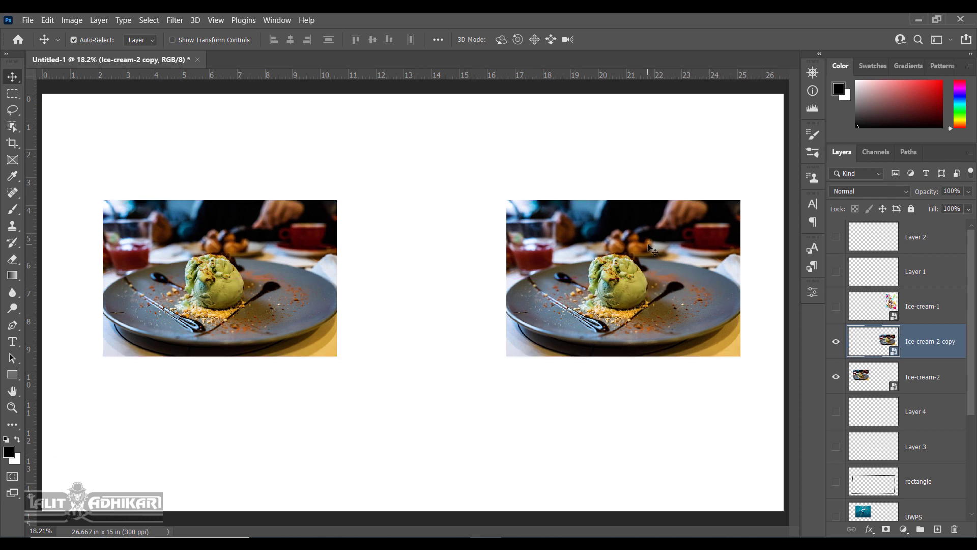
pyautogui.moveTo(225, 268); pyautogui.dragTo(180, 194)
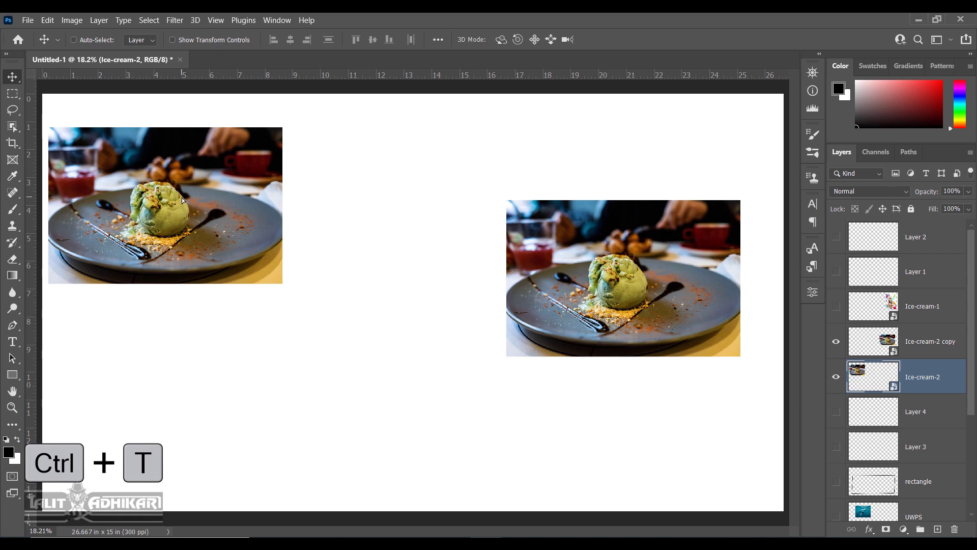
pyautogui.hotkey('ctrl', 't')
pyautogui.moveTo(288, 292); pyautogui.dragTo(387, 420)
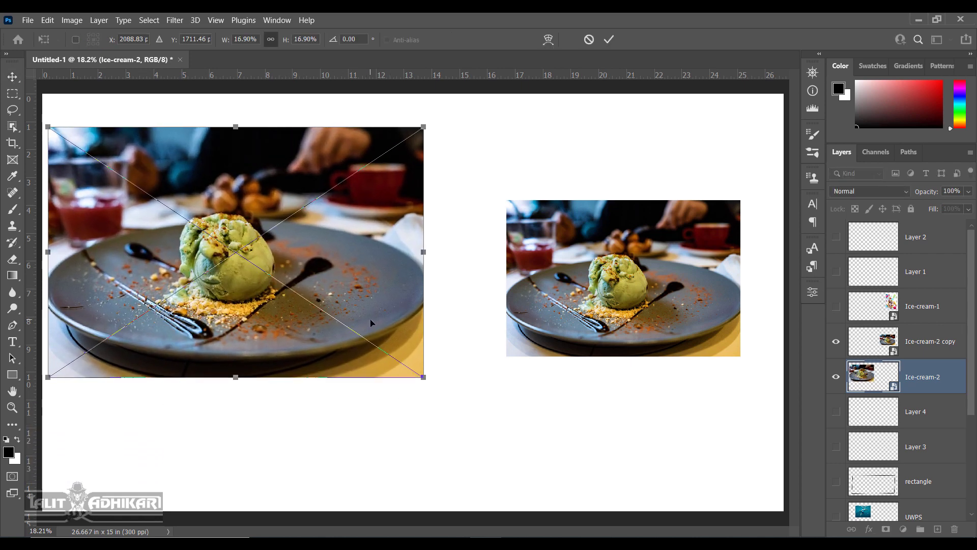
pyautogui.press('Return')
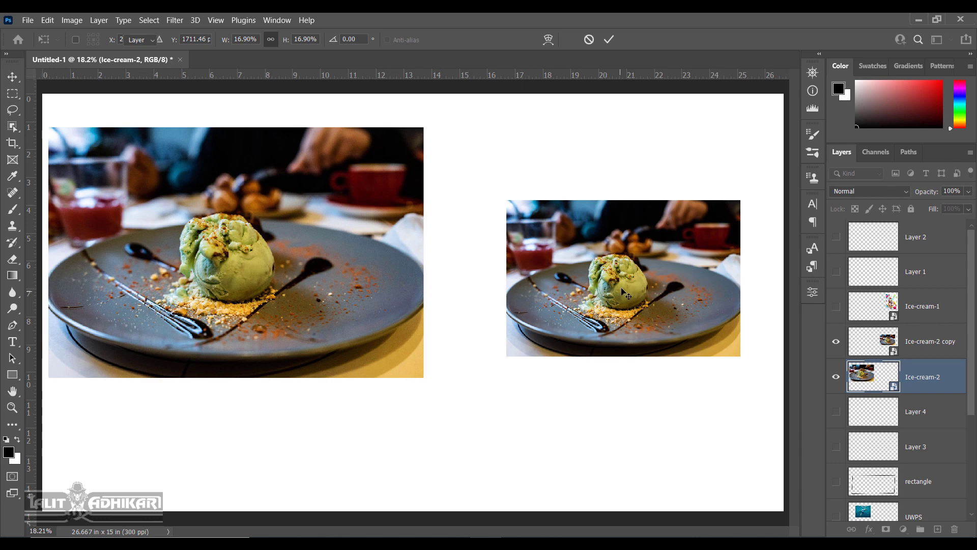
# Enlarge the right photo to match and position it beside the left one near the top.
pyautogui.click(622, 292)
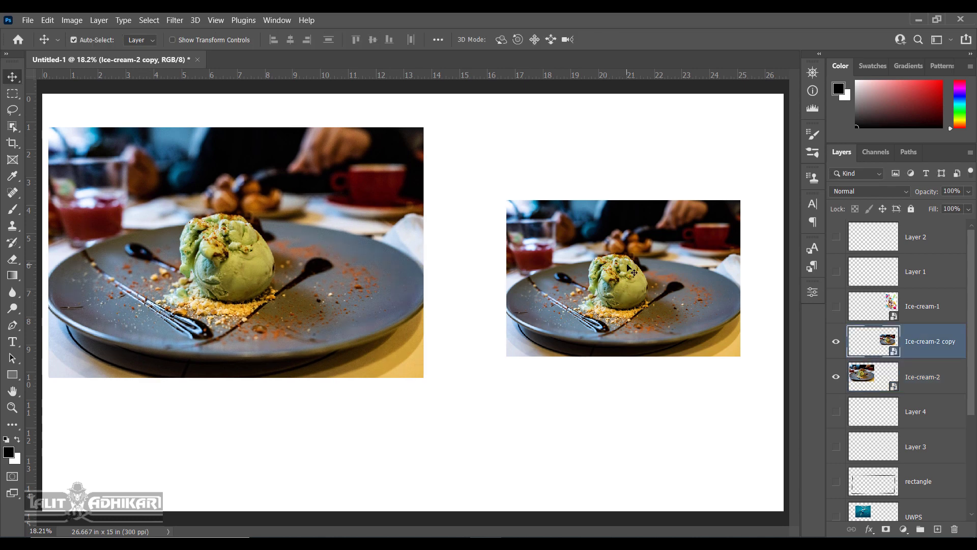
pyautogui.hotkey('ctrl', 't')
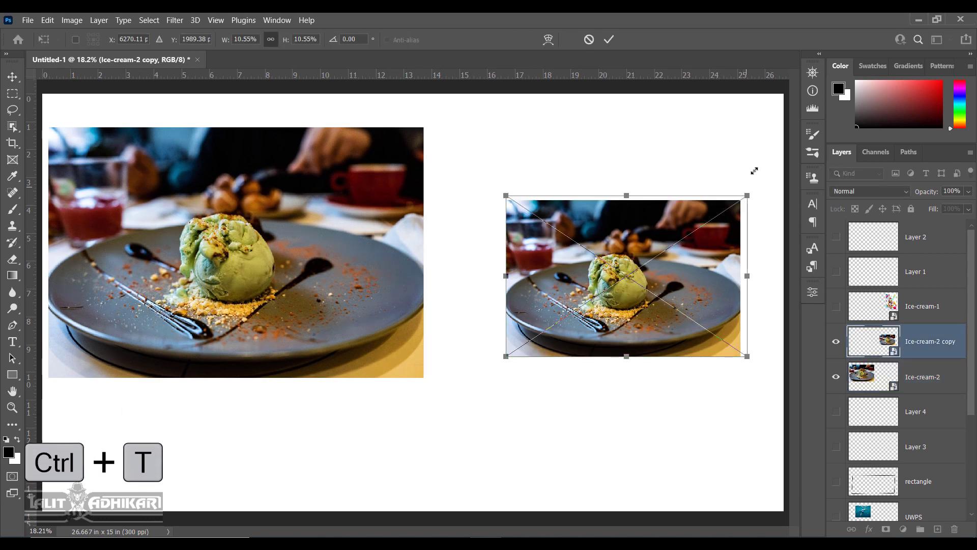
pyautogui.moveTo(754, 171); pyautogui.dragTo(776, 152)
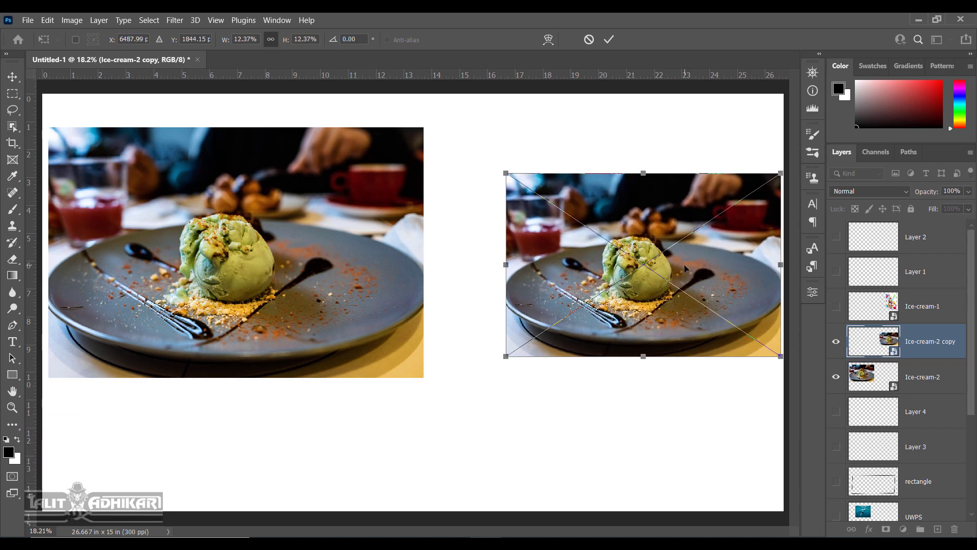
pyautogui.moveTo(684, 264); pyautogui.dragTo(686, 222)
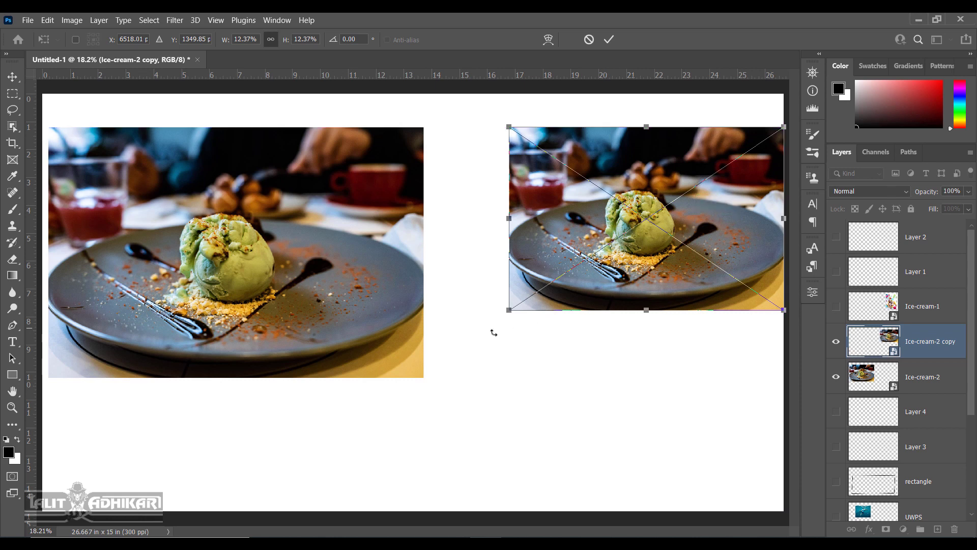
pyautogui.moveTo(509, 310); pyautogui.dragTo(437, 374)
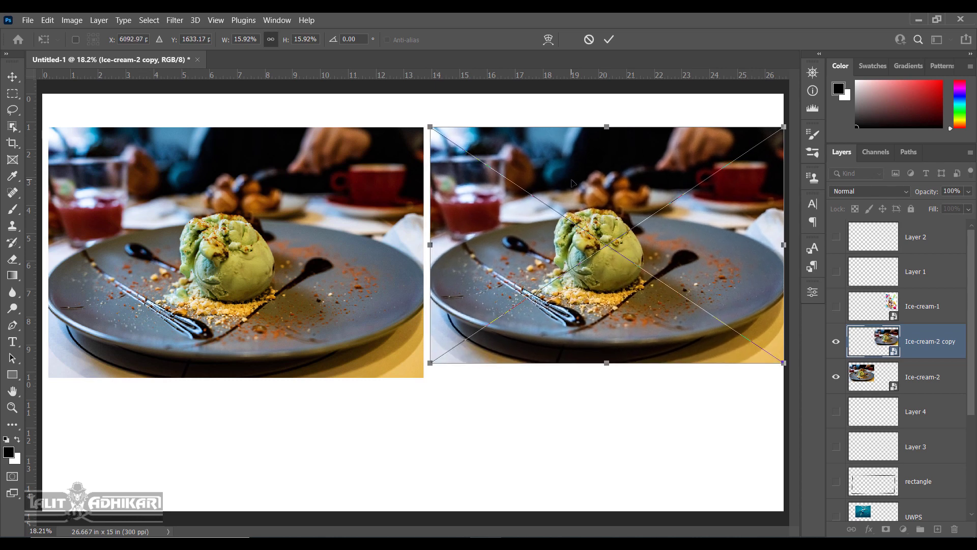
pyautogui.press('Return')
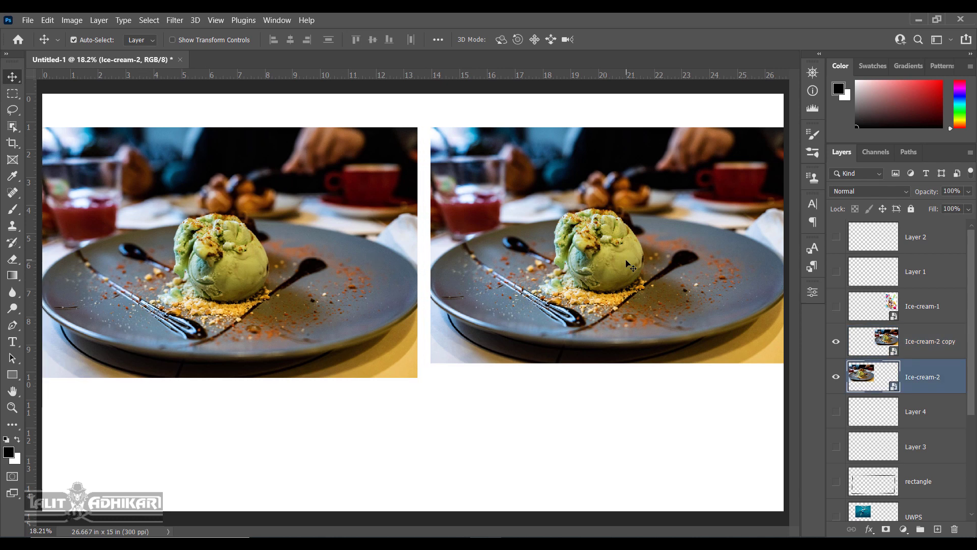
pyautogui.click(630, 266)
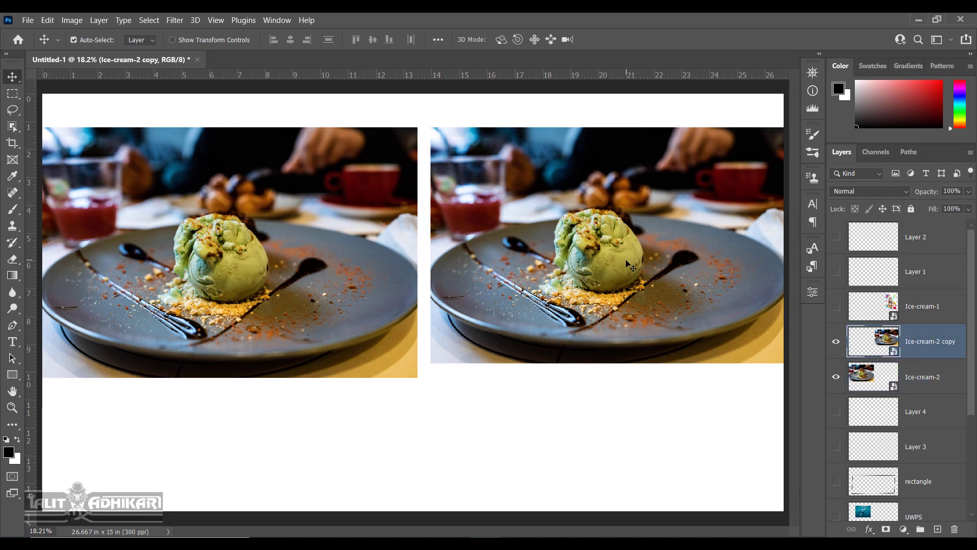
pyautogui.press('ctrl')
pyautogui.click(10, 260)
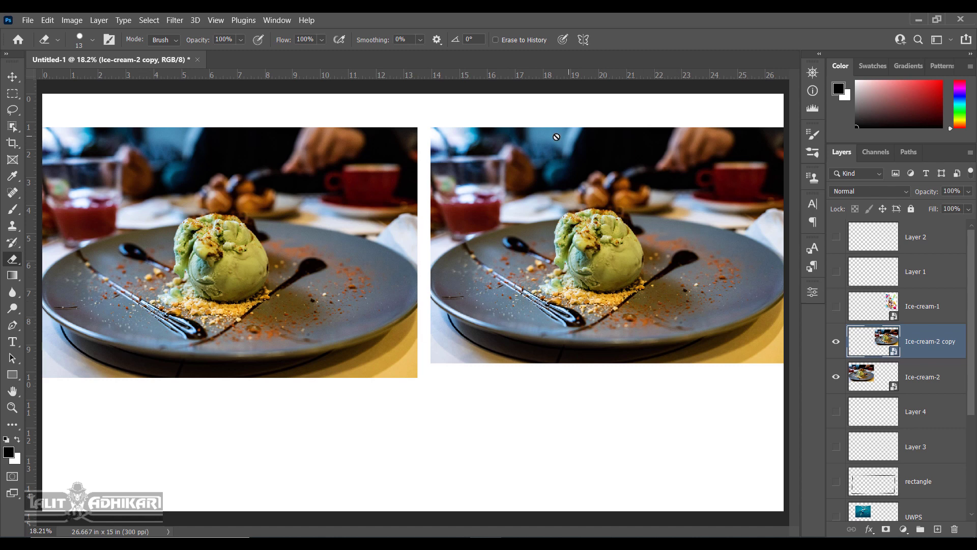
pyautogui.click(587, 180)
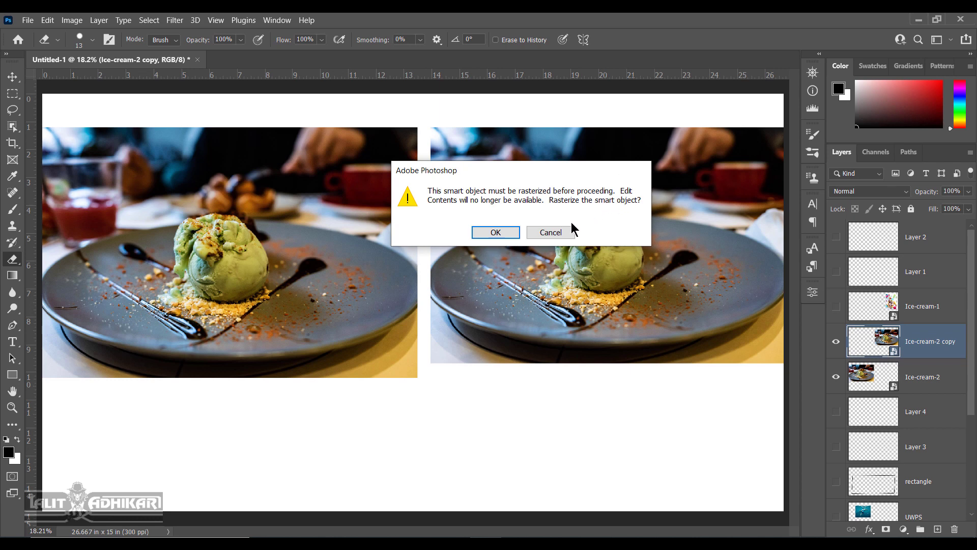
pyautogui.click(547, 232)
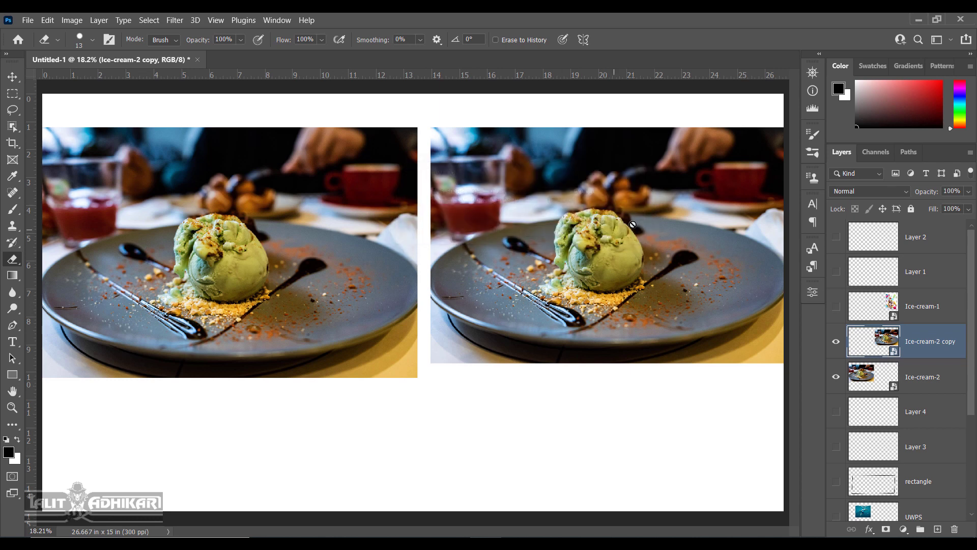
pyautogui.click(13, 77)
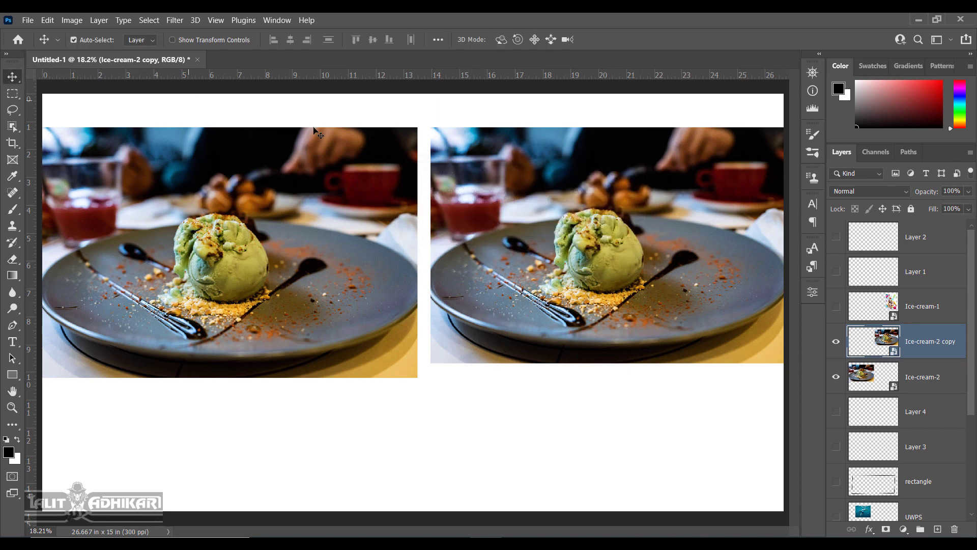
pyautogui.rightClick(940, 337)
# Rasterize the Ice-cream-2 copy layer into an ordinary pixel layer from its layer context menu.
pyautogui.press('Escape')
pyautogui.rightClick(874, 340)
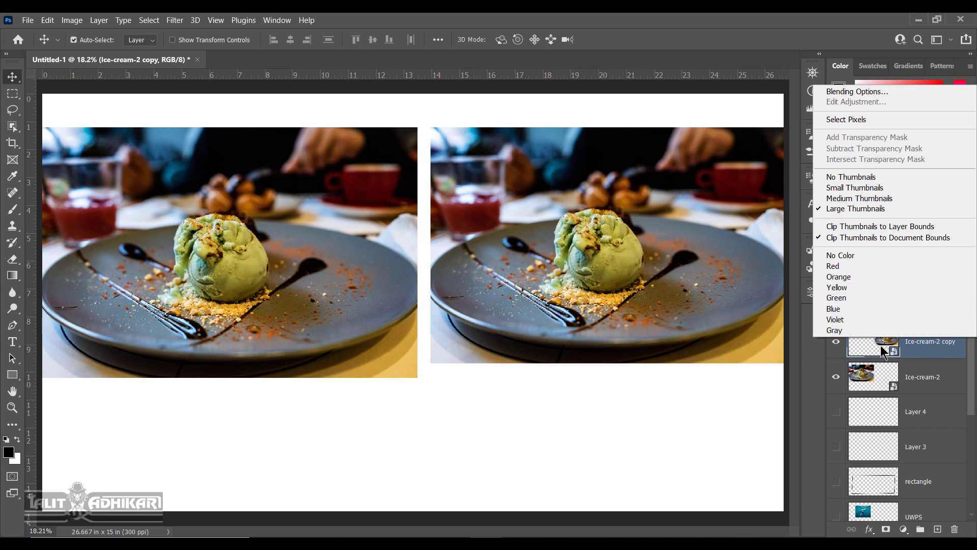
pyautogui.rightClick(927, 354)
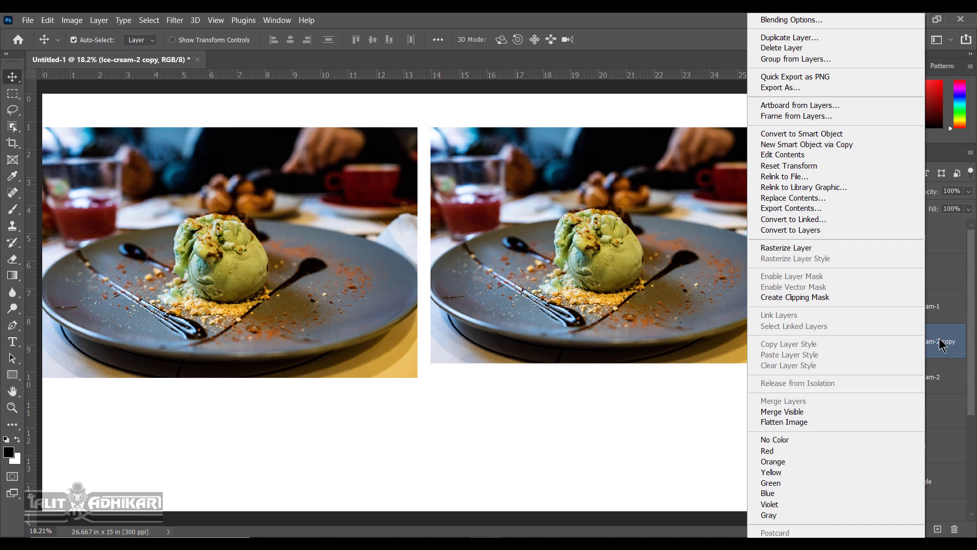
pyautogui.click(843, 247)
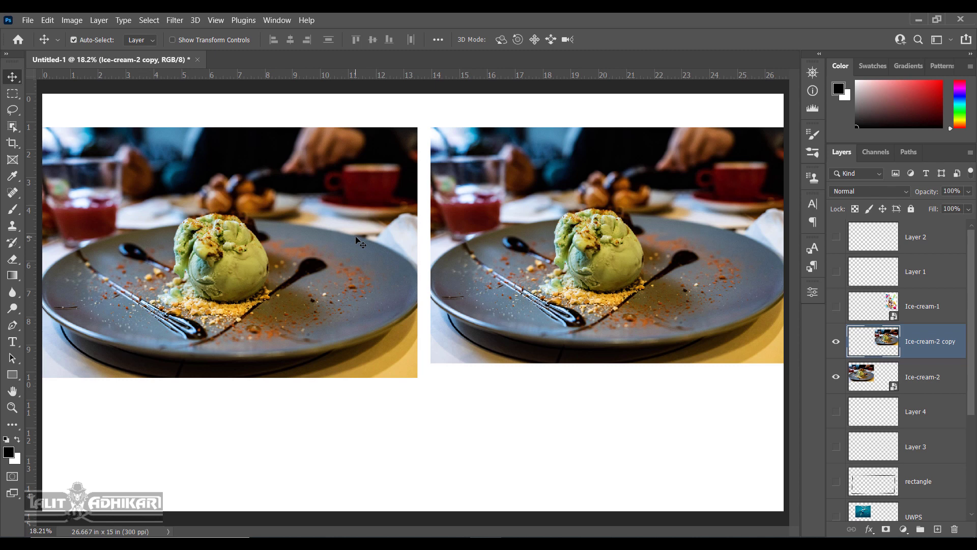
# Scale the Ice-cream-2 photo down to a tiny size at the canvas's left edge.
pyautogui.click(888, 376)
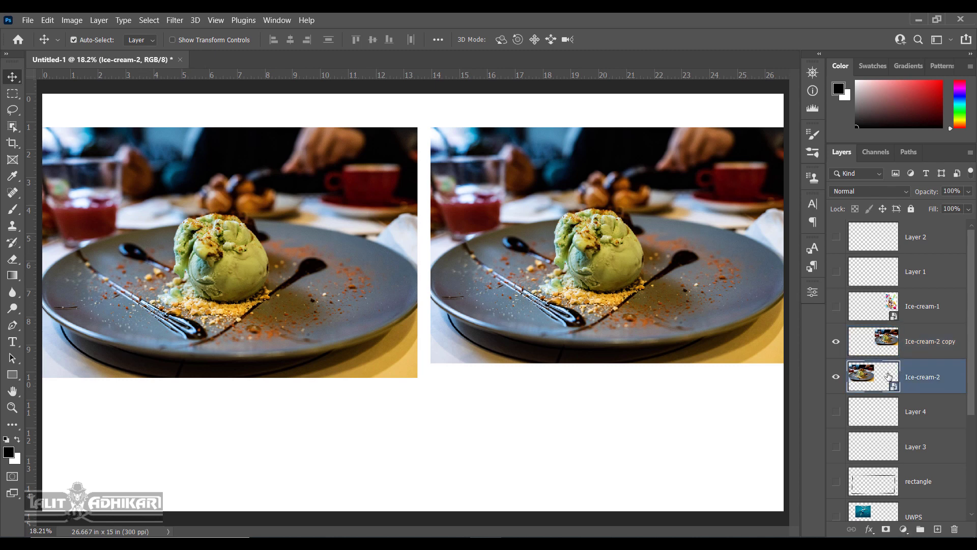
pyautogui.hotkey('ctrl', 't')
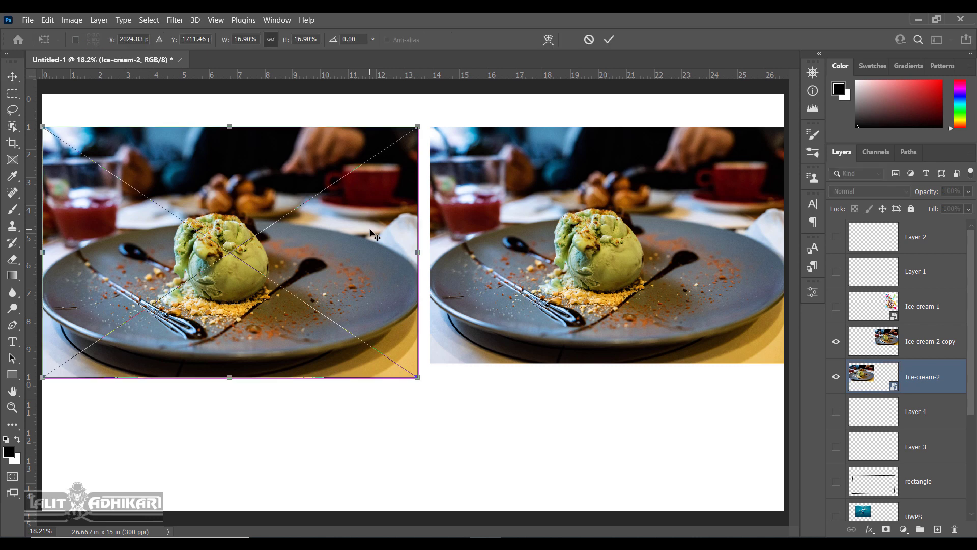
pyautogui.moveTo(417, 127); pyautogui.dragTo(64, 361)
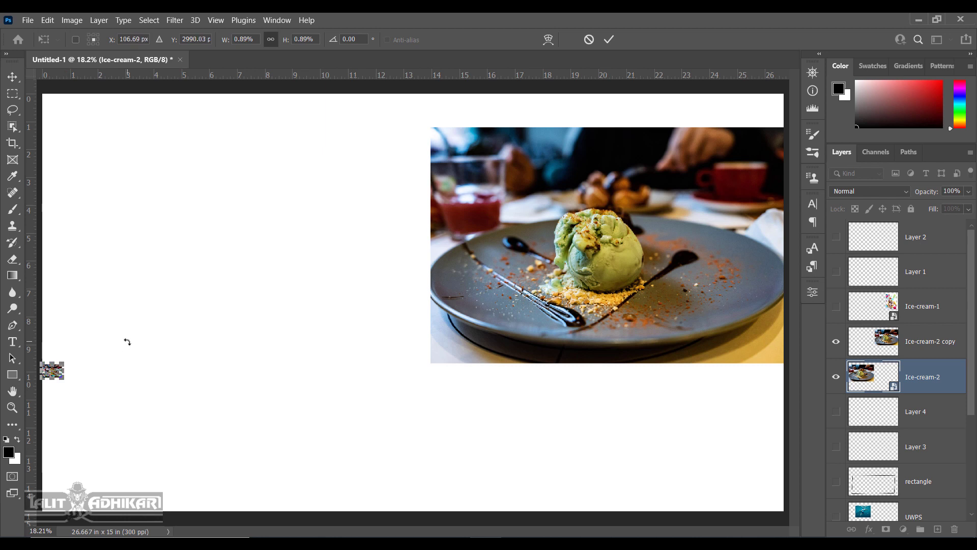
pyautogui.press('Return')
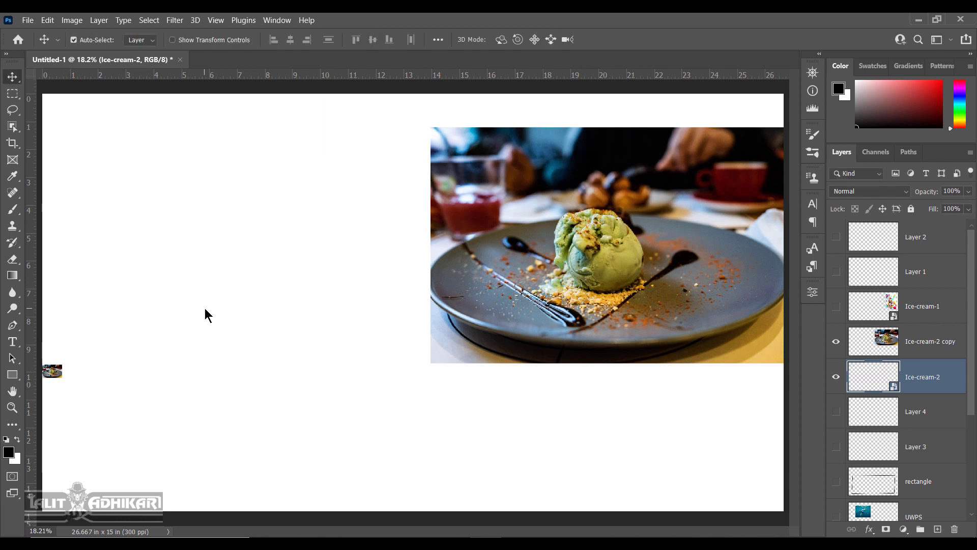
# Scale the Ice-cream-2 copy down to 19.64% in the canvas's top-right corner.
pyautogui.click(930, 345)
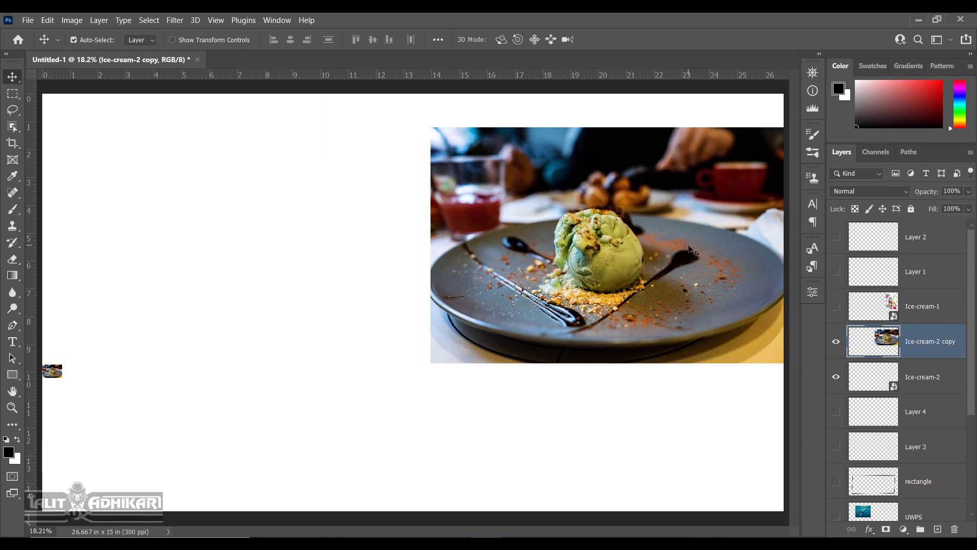
pyautogui.press('ctrl')
pyautogui.hotkey('ctrl', 't')
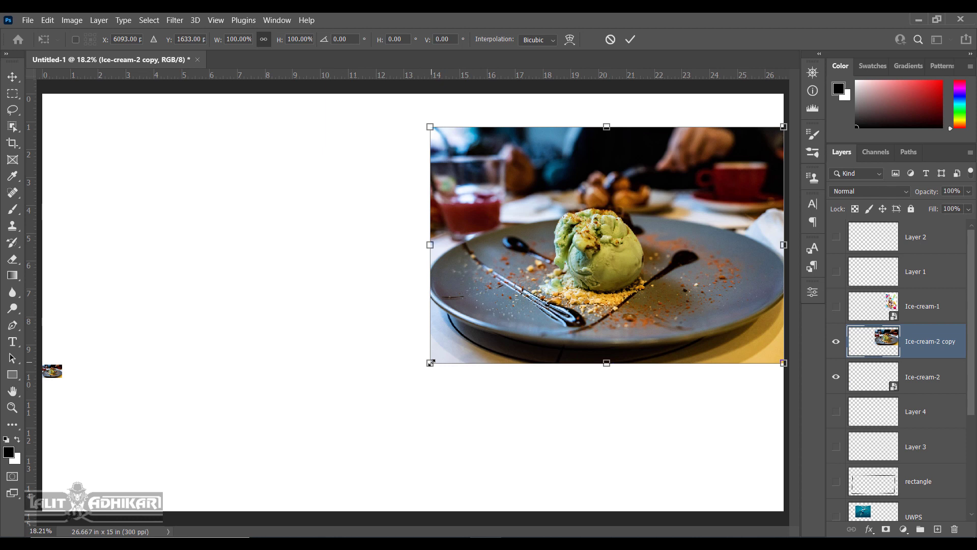
pyautogui.moveTo(430, 362); pyautogui.dragTo(714, 173)
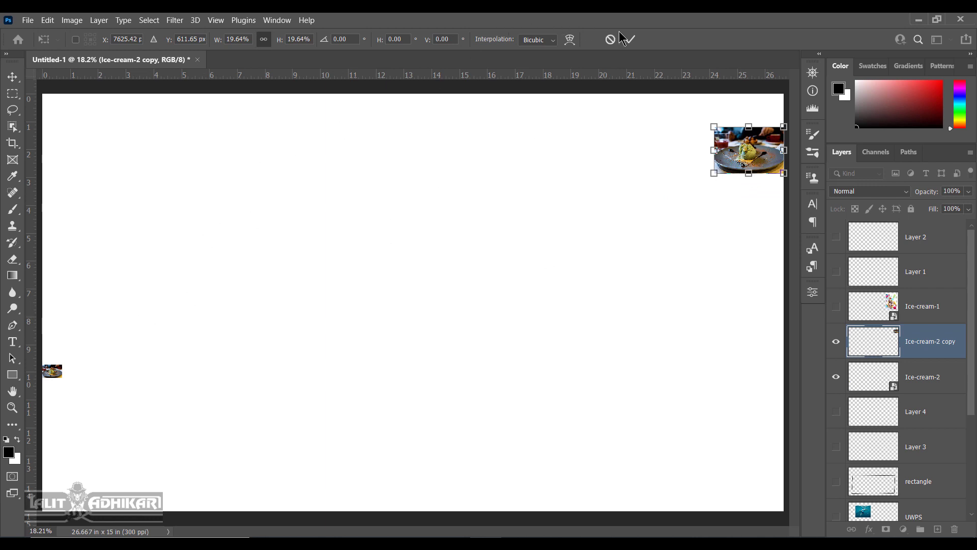
pyautogui.click(631, 40)
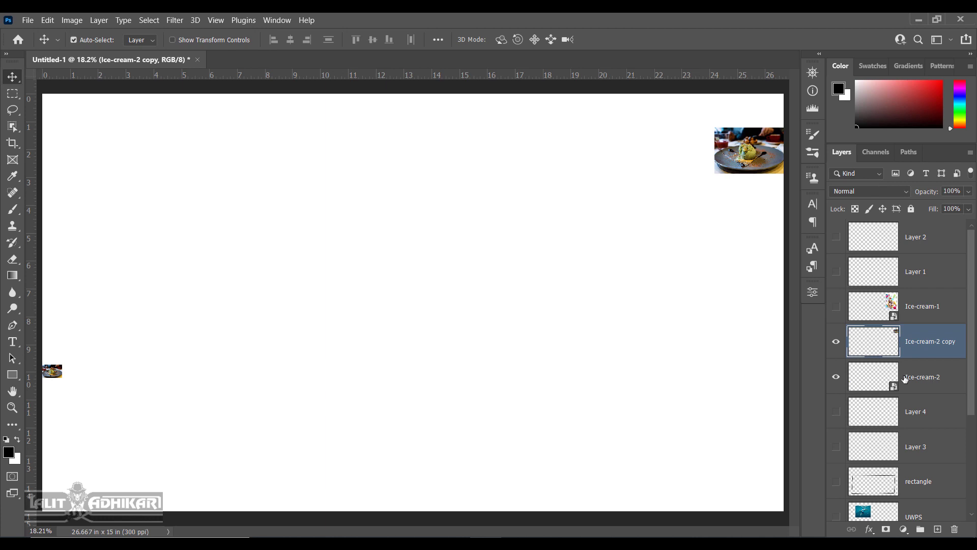
pyautogui.click(903, 377)
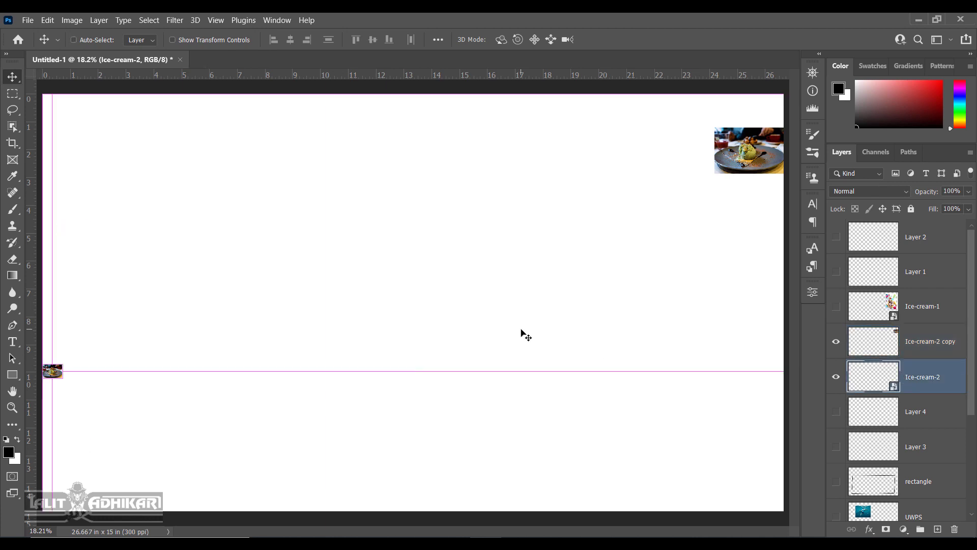
# Enlarge the tiny Ice-cream-2 photo so it covers roughly half the canvas.
pyautogui.hotkey('ctrl', 't')
pyautogui.moveTo(64, 363); pyautogui.dragTo(394, 157)
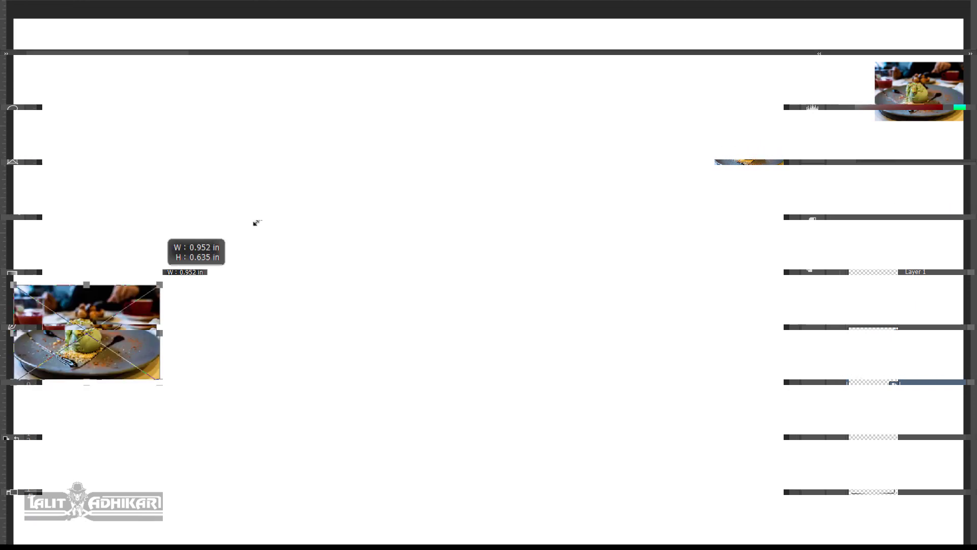
pyautogui.moveTo(464, 99); pyautogui.dragTo(521, 61)
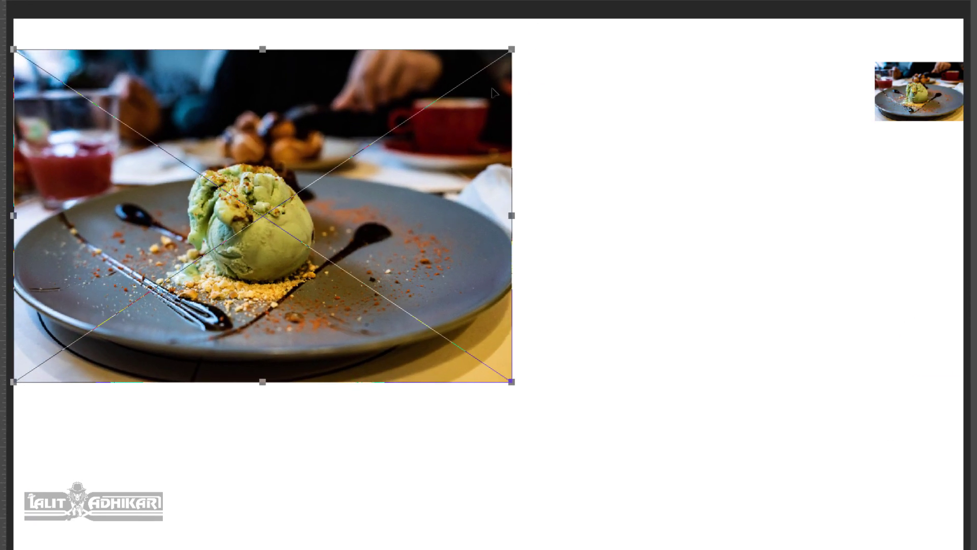
pyautogui.press('Return')
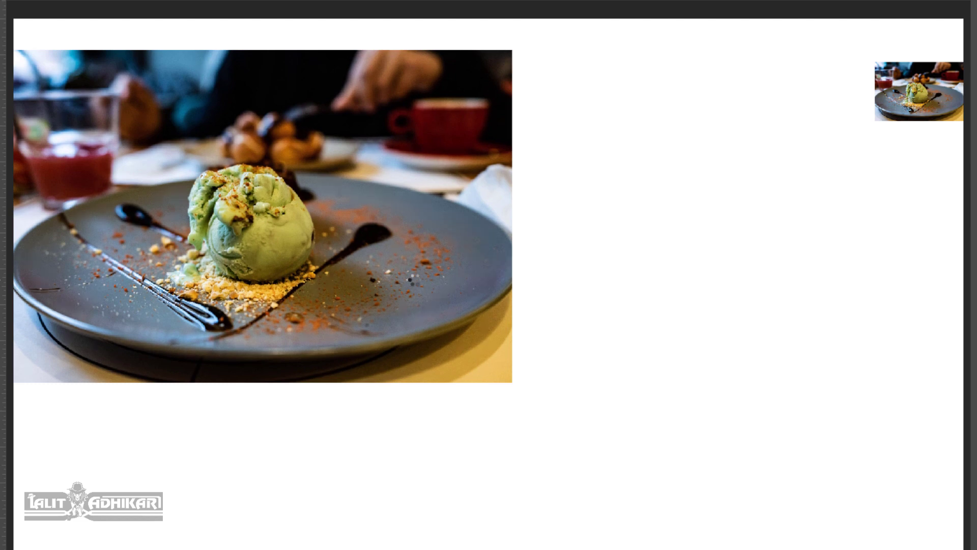
# Zoom in to inspect the ice cream, then fit the whole canvas on screen with Ctrl+0.
pyautogui.scroll(5, 314, 218)
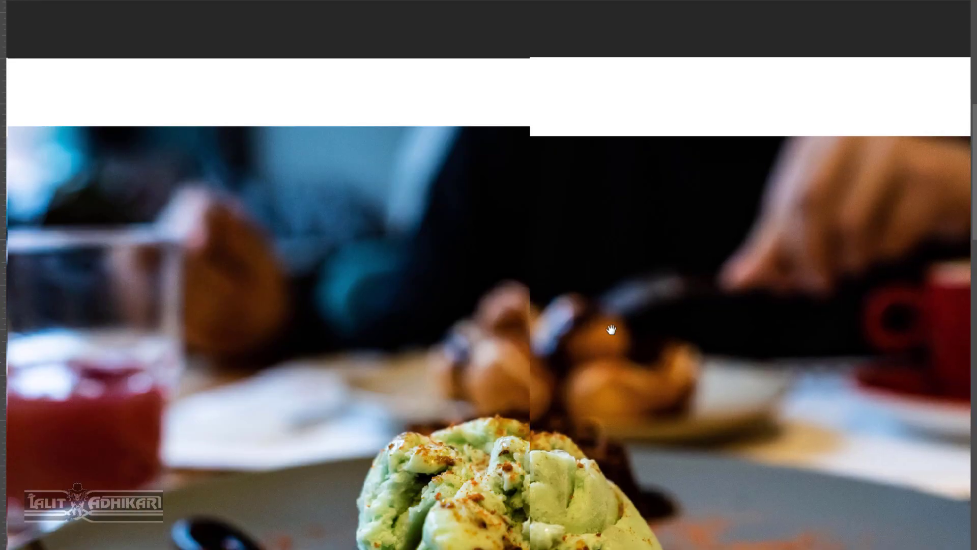
pyautogui.moveTo(622, 361); pyautogui.dragTo(602, 198)
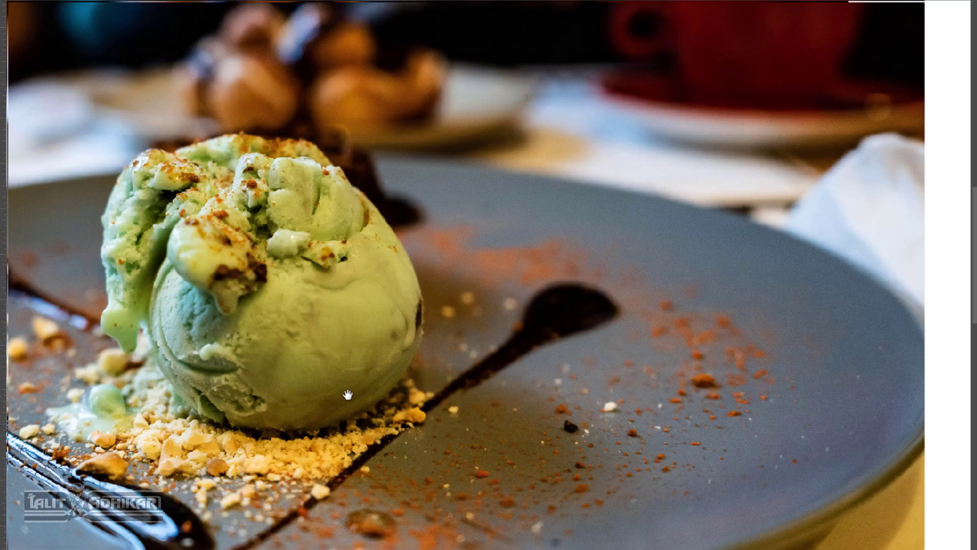
pyautogui.moveTo(580, 382); pyautogui.dragTo(538, 252)
pyautogui.scroll(3, 538, 252)
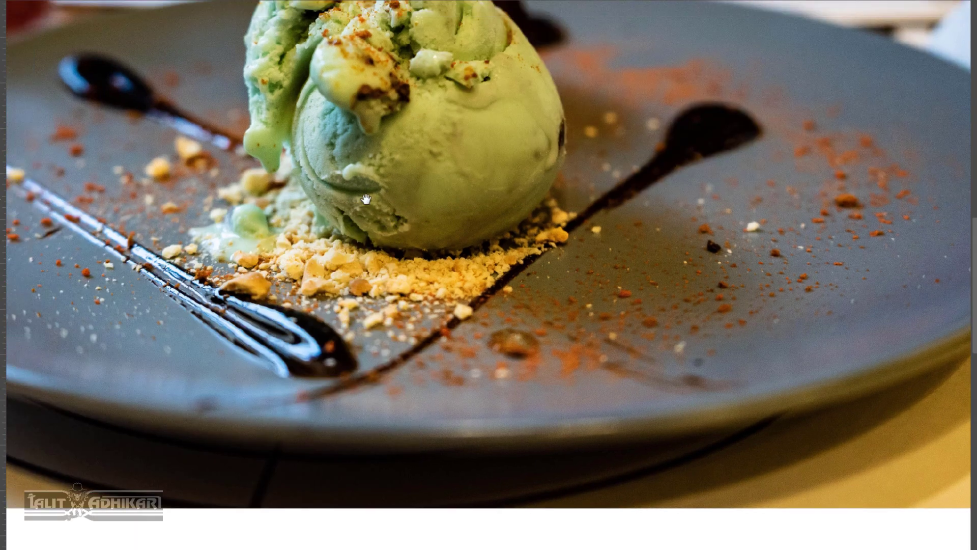
pyautogui.scroll(2, 369, 224)
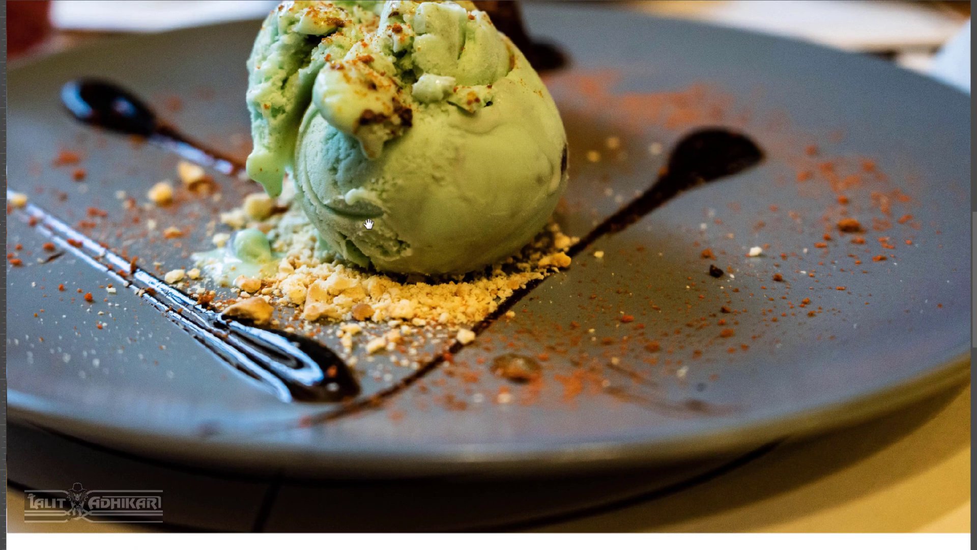
pyautogui.hotkey('ctrl', '0')
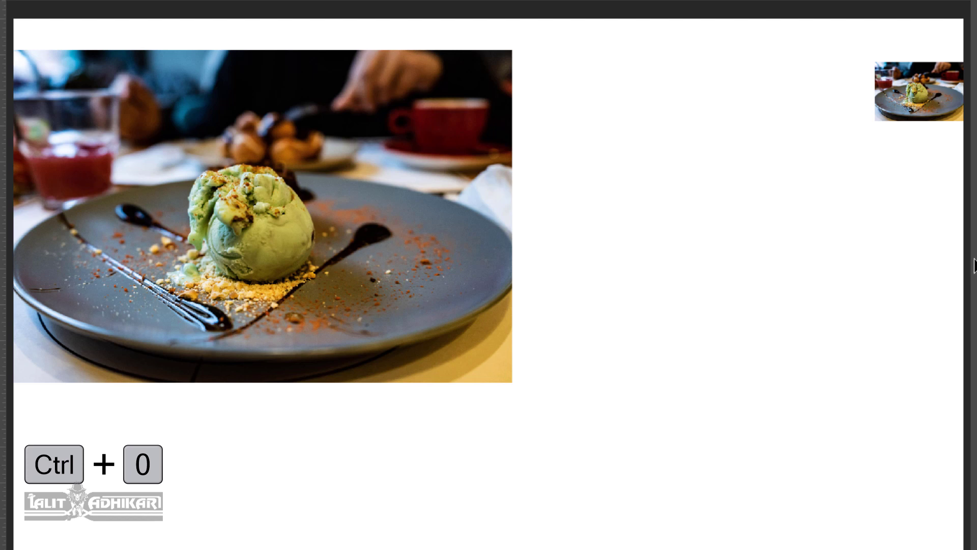
# Enlarge the small top-right ice-cream copy to 11.713 × 7.803 in.
pyautogui.click(934, 96)
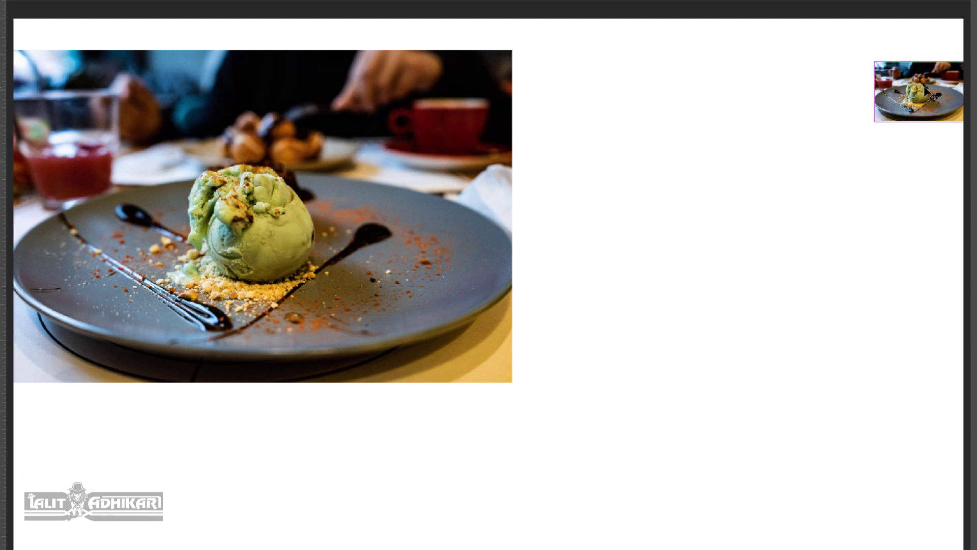
pyautogui.hotkey('ctrl', 't')
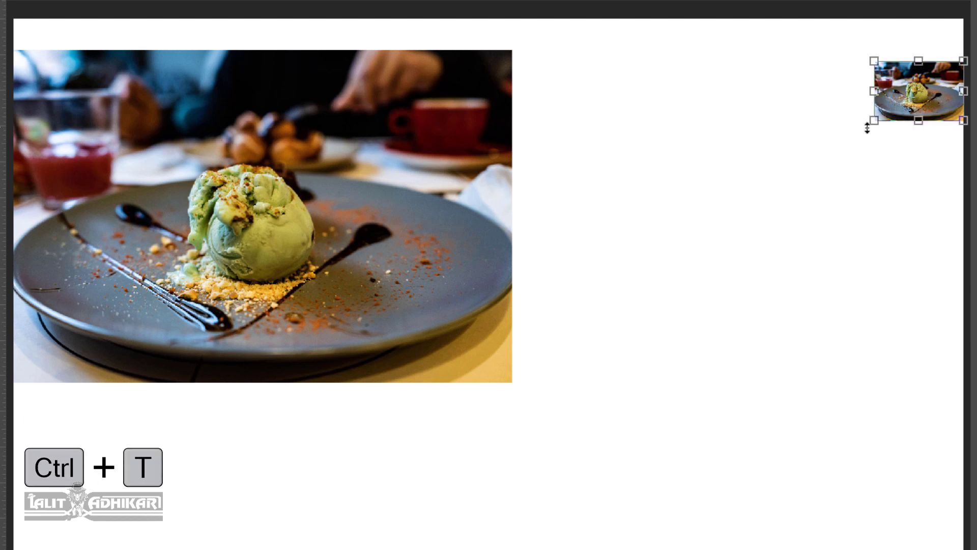
pyautogui.moveTo(874, 121); pyautogui.dragTo(537, 342)
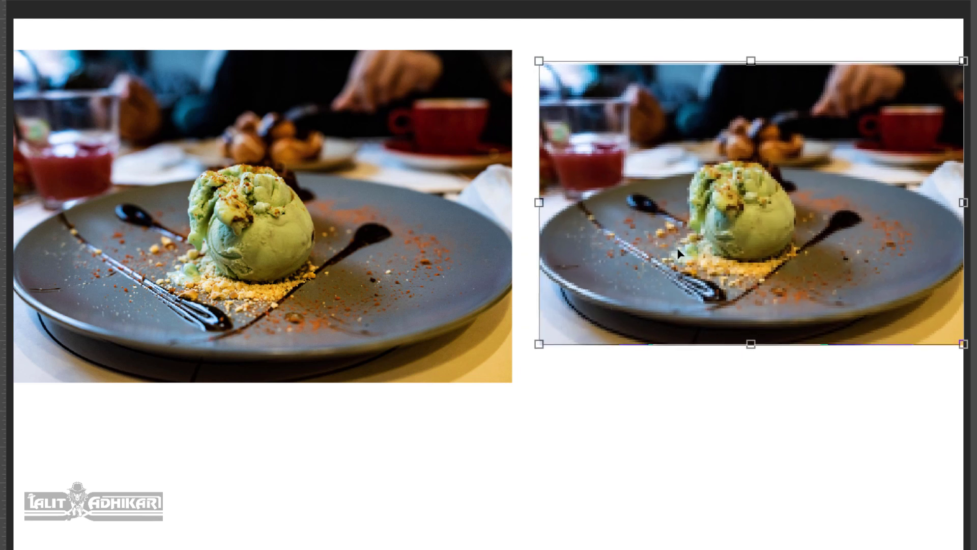
pyautogui.press('Return')
# Place the second photo beside the first near the canvas top, leaving a small gap.
pyautogui.scroll(4, 596, 260)
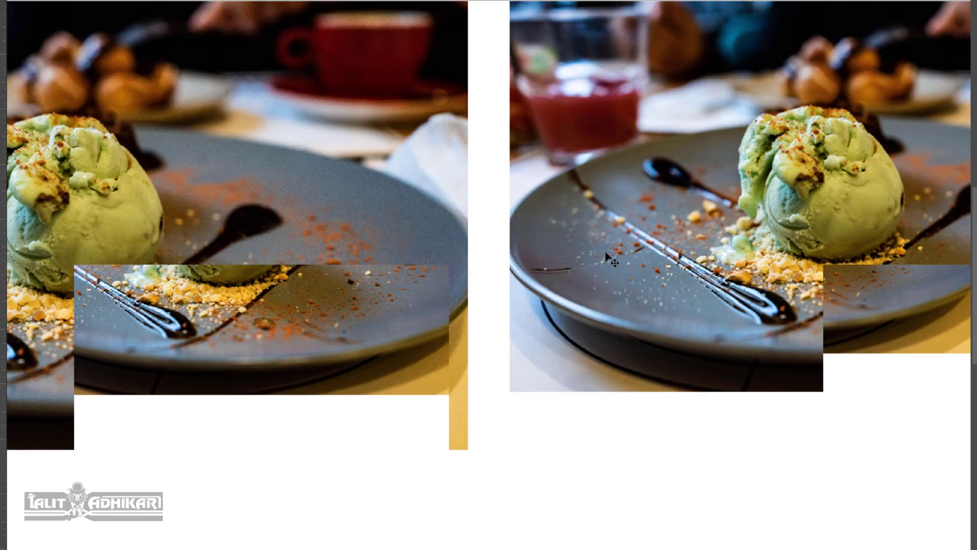
pyautogui.moveTo(854, 171); pyautogui.dragTo(496, 229)
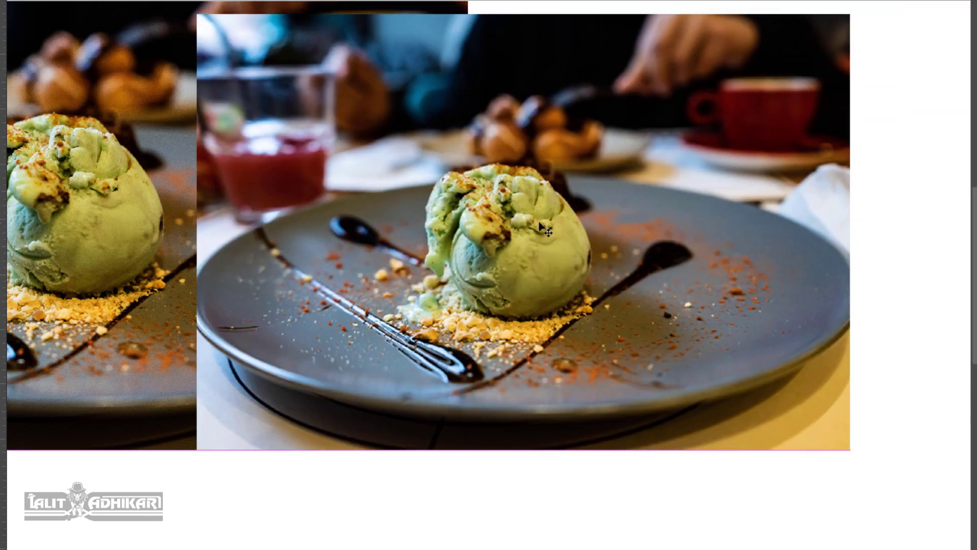
pyautogui.moveTo(261, 215); pyautogui.dragTo(525, 206)
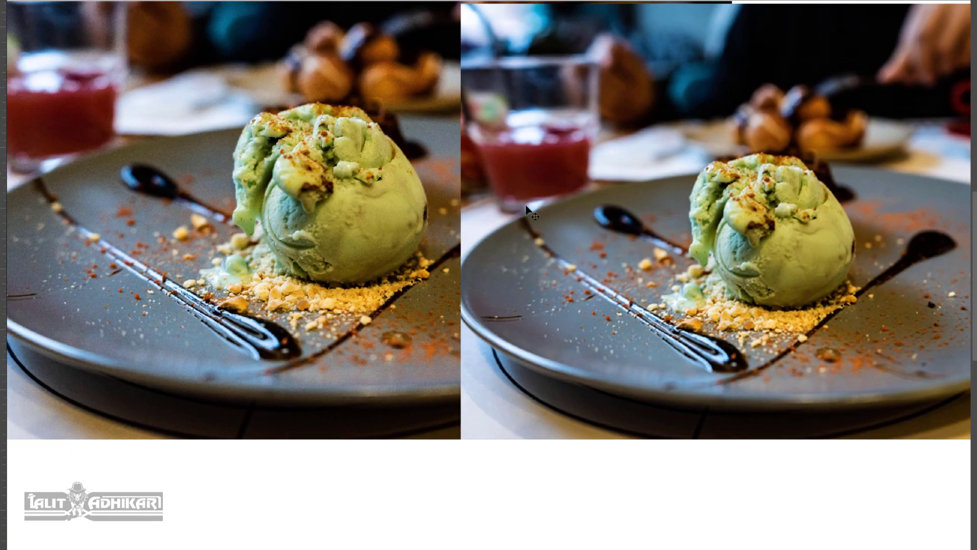
pyautogui.scroll(3, 526, 206)
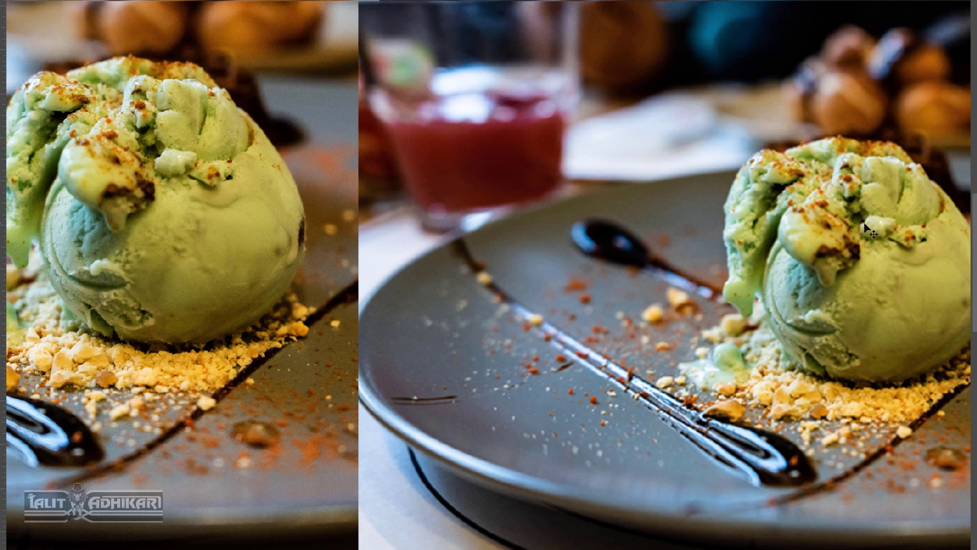
pyautogui.hotkey('ctrl', '0')
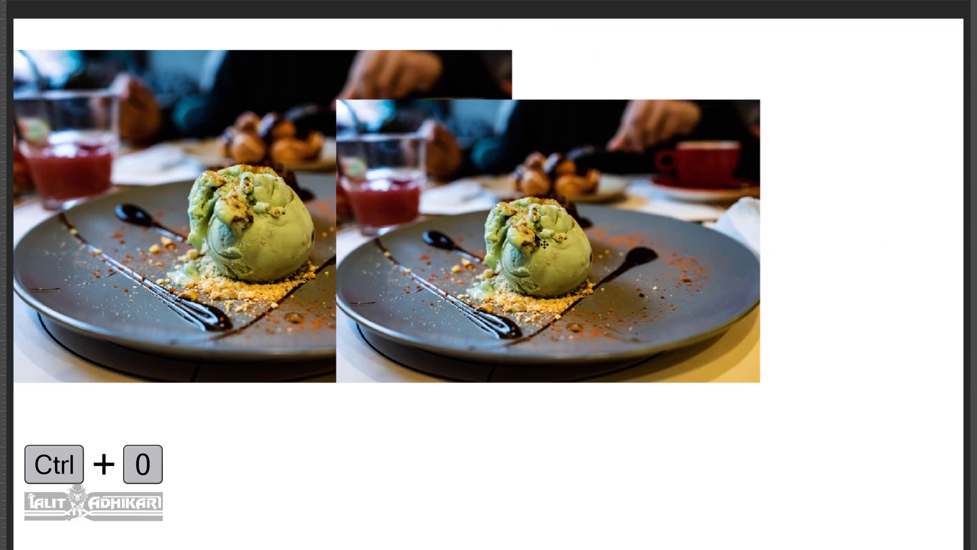
pyautogui.moveTo(587, 237); pyautogui.dragTo(739, 187)
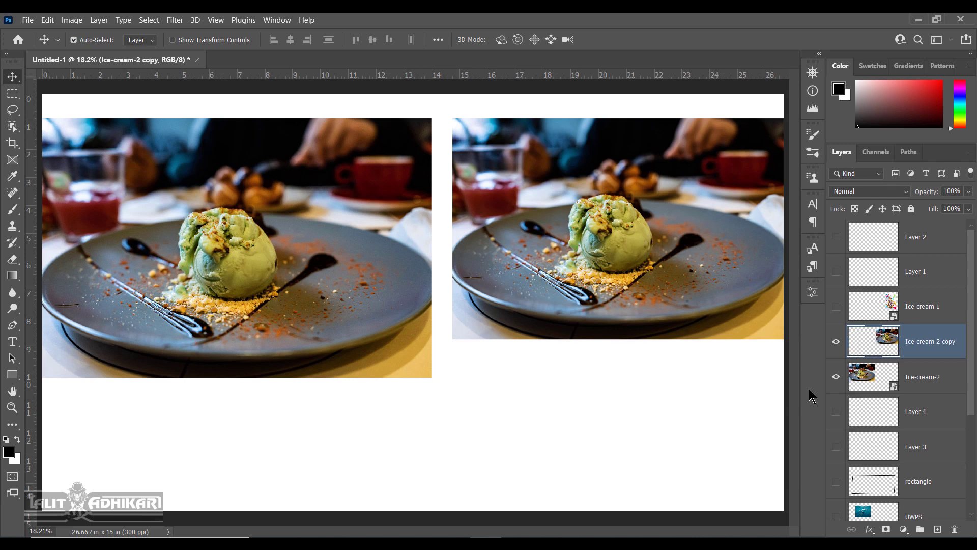
# Choose Convert to Smart Object for the Ice-cream-2 copy layer, then bring up the Edit menu.
pyautogui.rightClick(944, 337)
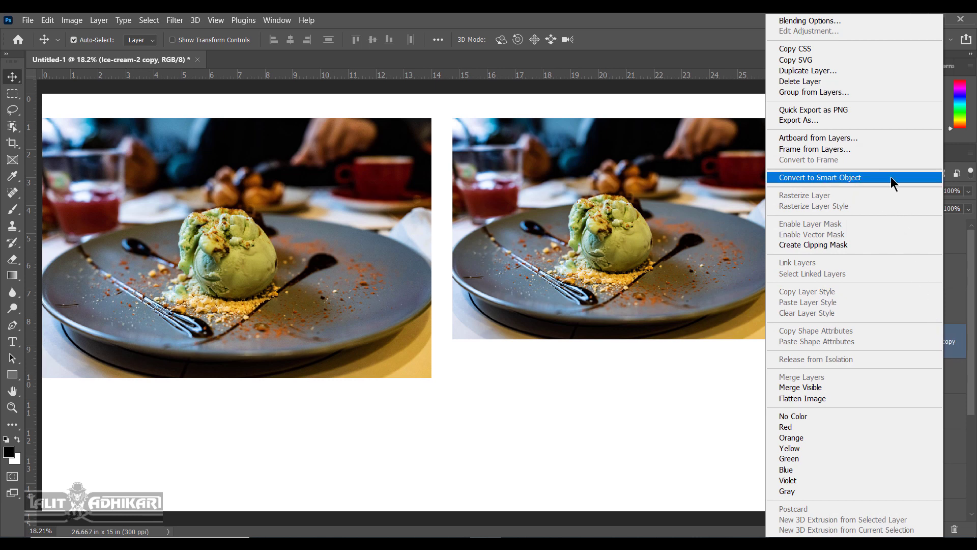
pyautogui.click(939, 178)
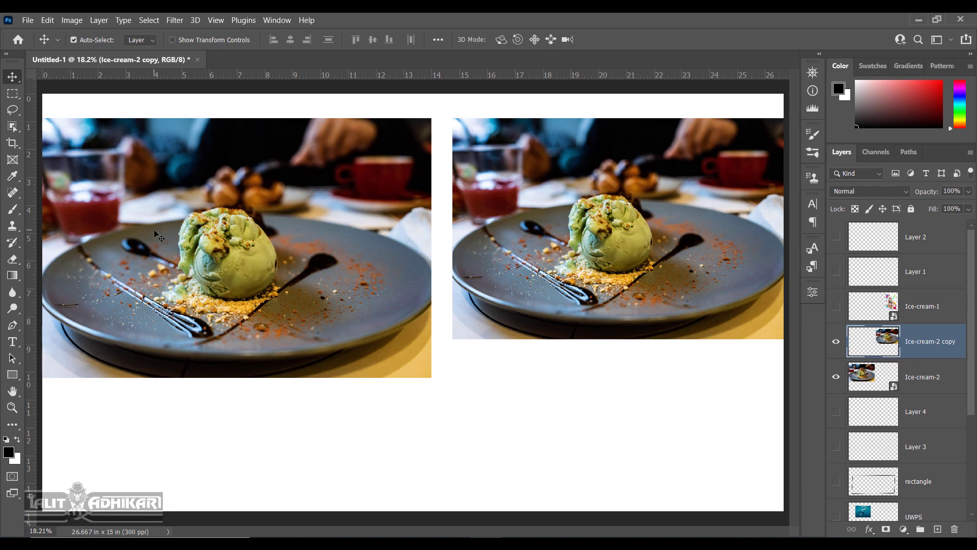
pyautogui.click(48, 20)
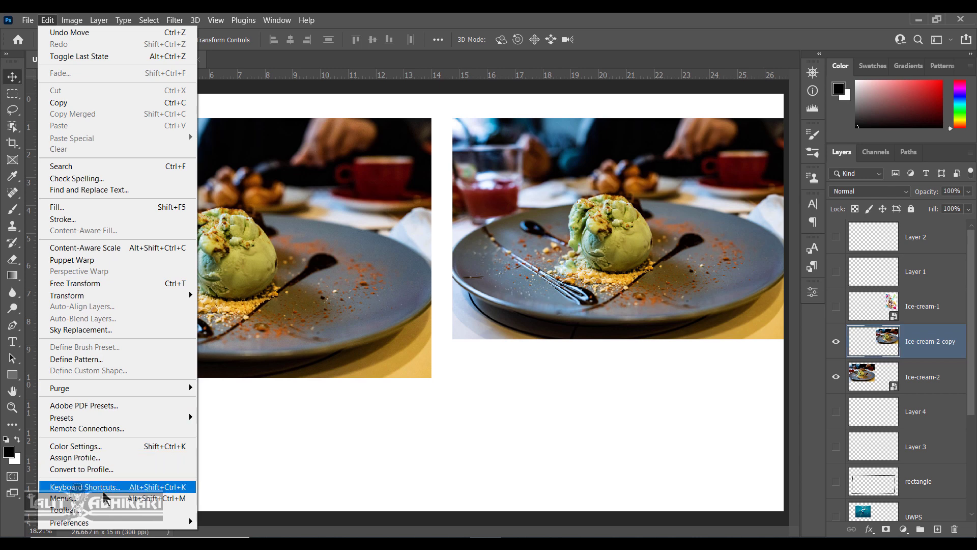
# In Keyboard Shortcuts, show Panel Menus shortcuts and expand the Layers commands.
pyautogui.click(97, 489)
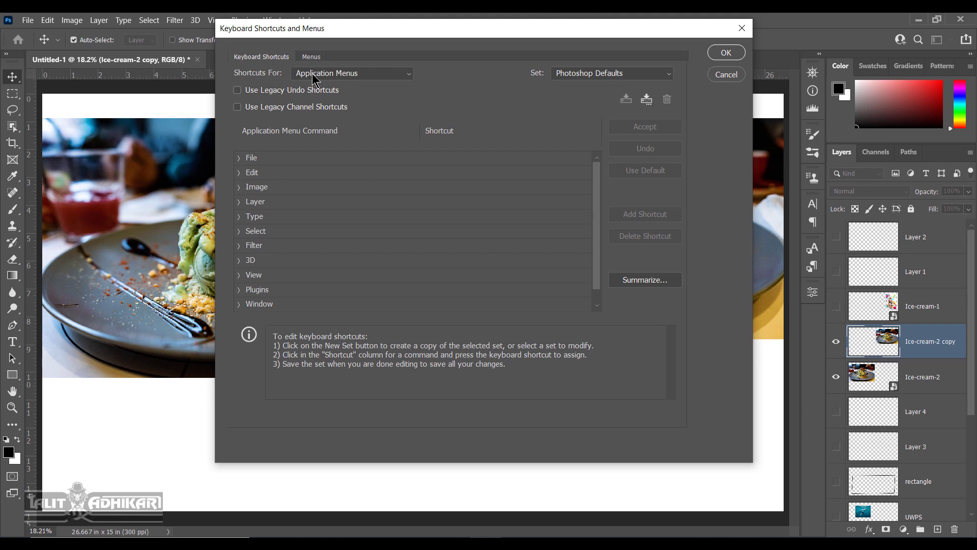
pyautogui.moveTo(384, 29); pyautogui.dragTo(385, 50)
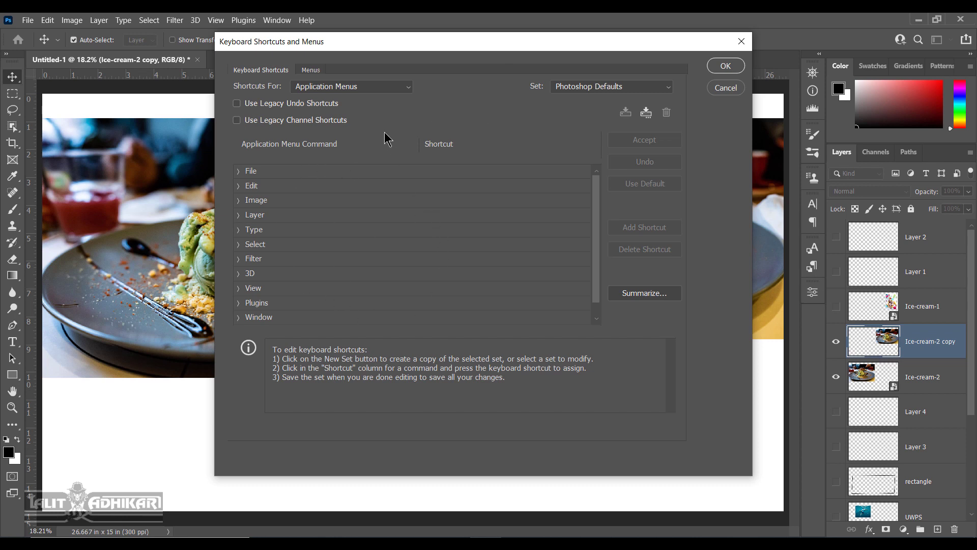
pyautogui.click(409, 88)
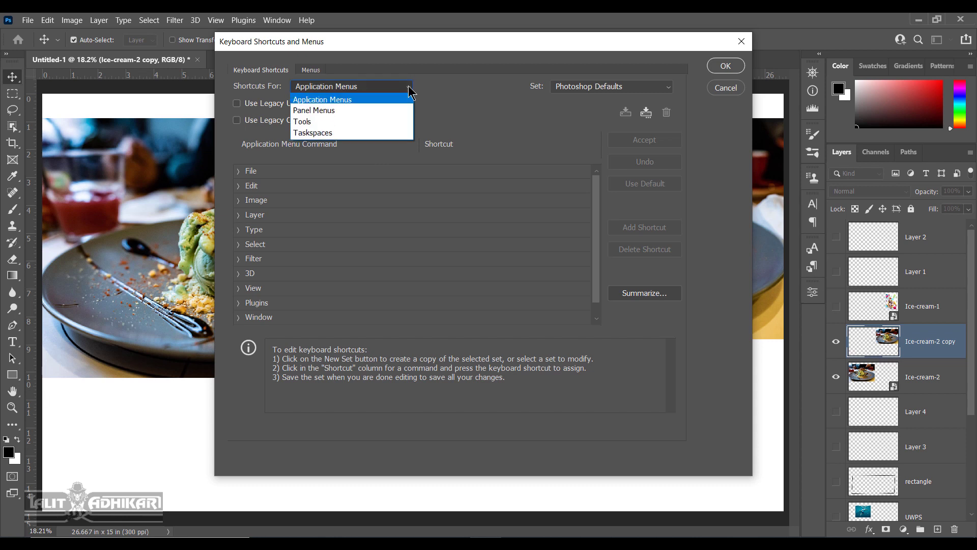
pyautogui.click(360, 112)
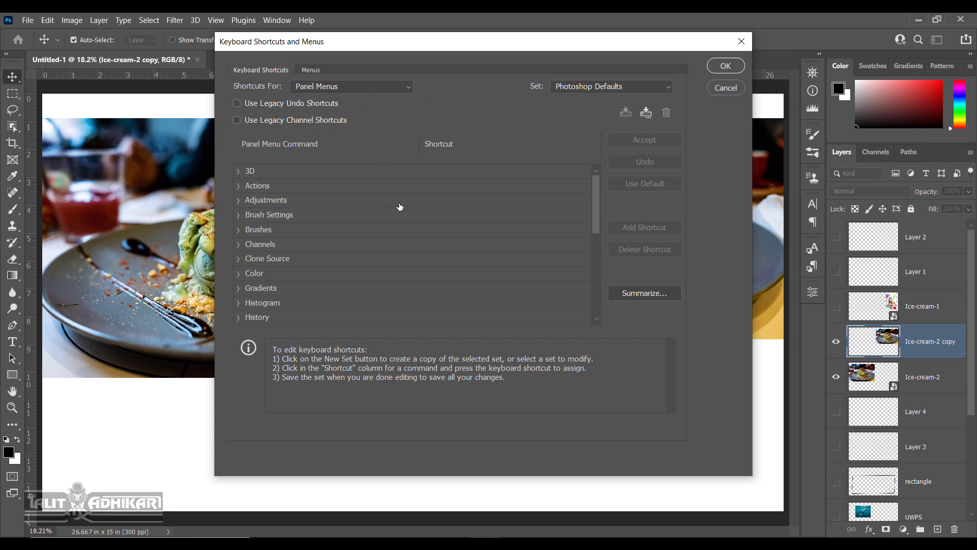
pyautogui.scroll(-1, 283, 278)
pyautogui.scroll(-4, 283, 277)
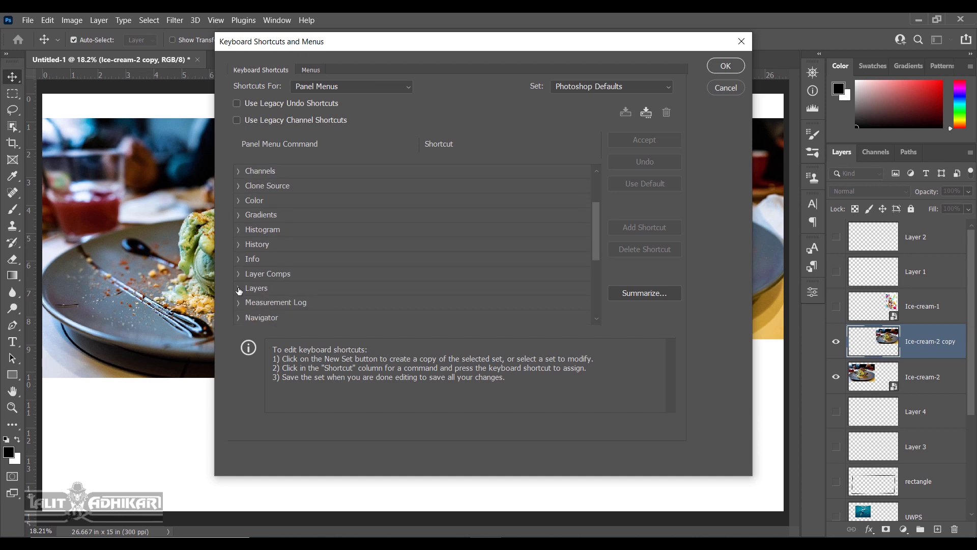
pyautogui.click(239, 289)
pyautogui.scroll(-3, 477, 260)
pyautogui.scroll(-10, 477, 260)
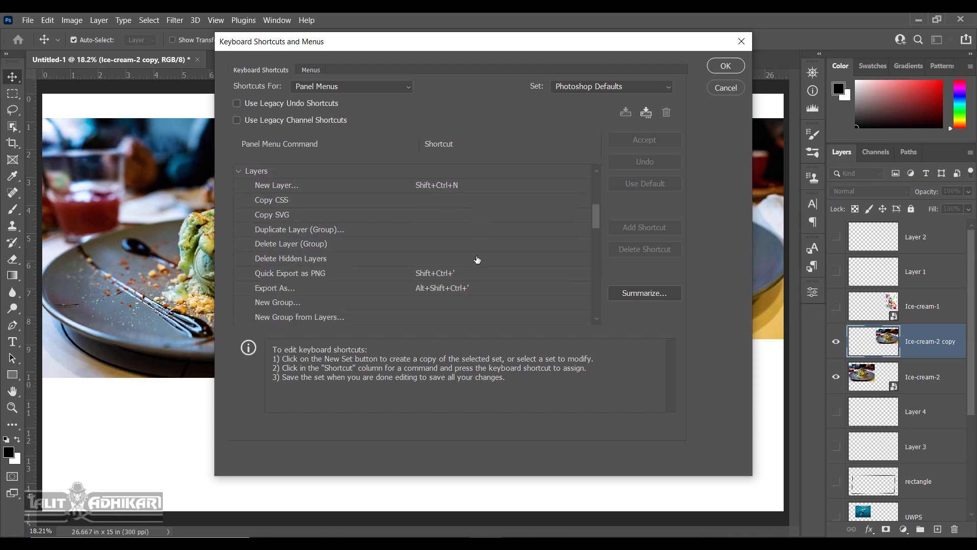
pyautogui.scroll(-4, 477, 259)
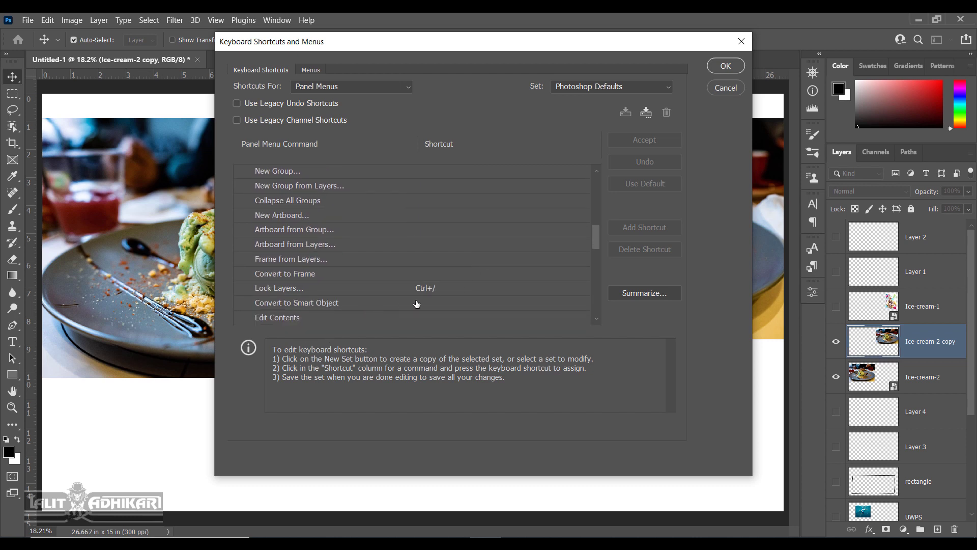
# Assign Shift+Ctrl+O to Convert to Smart Object, accept the Browse in Bridge conflict, and save.
pyautogui.click(305, 306)
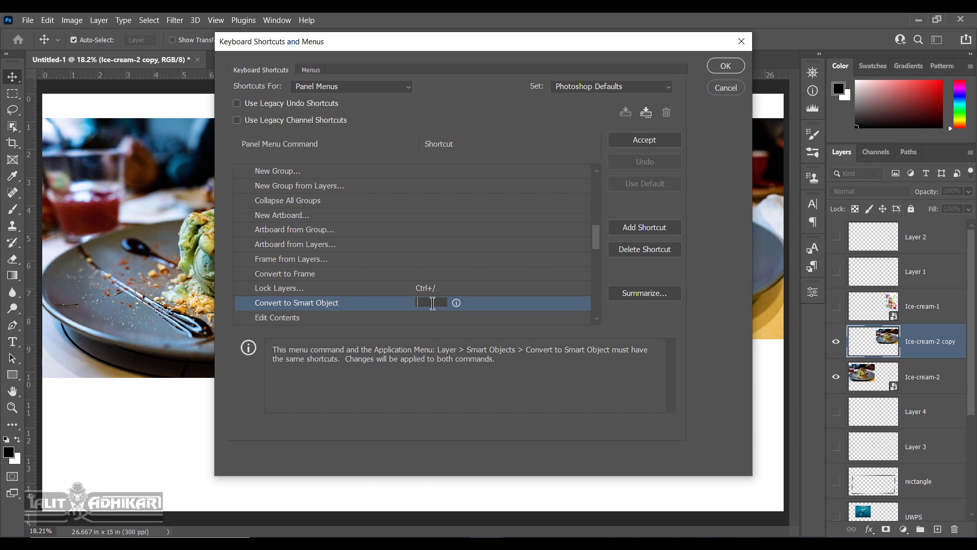
pyautogui.hotkey('ctrl', 'shift', 'o')
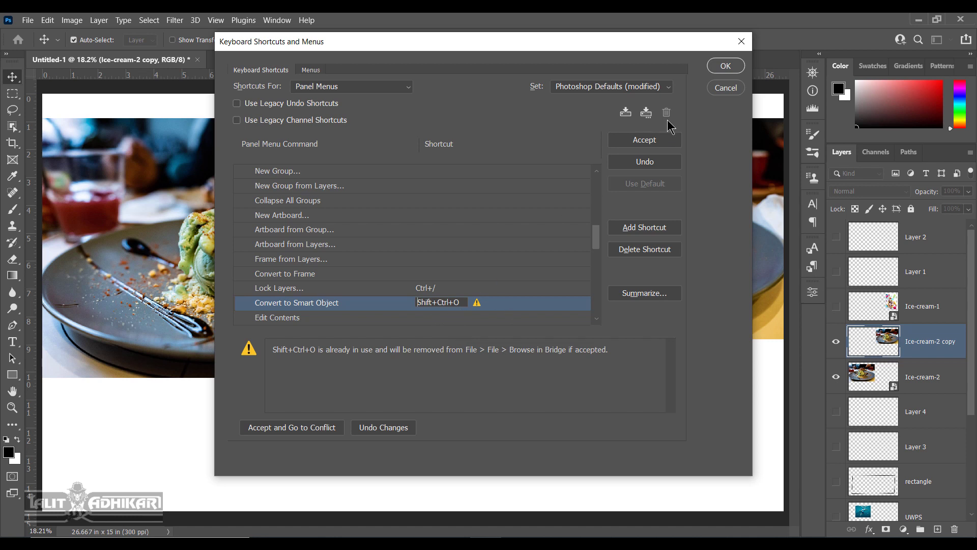
pyautogui.click(733, 71)
pyautogui.click(731, 67)
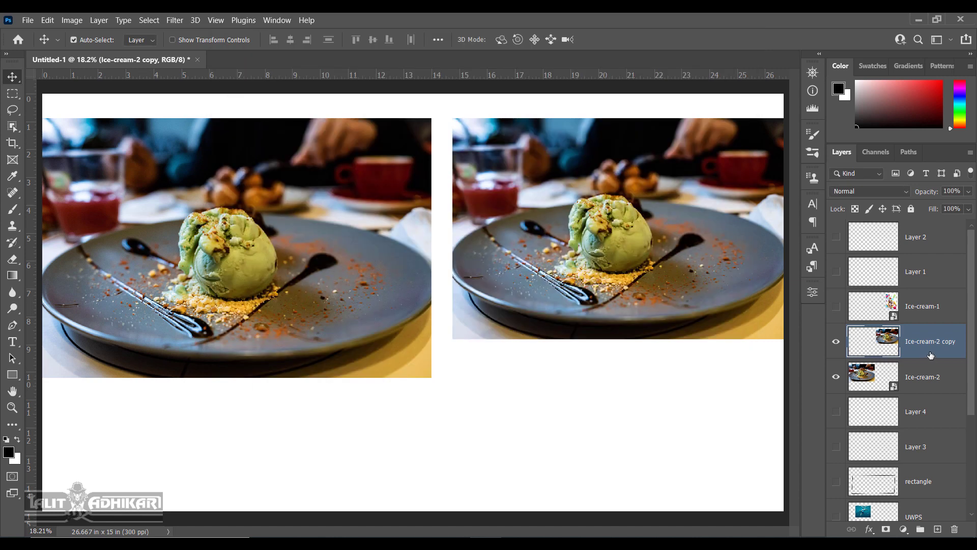
# Convert Ice-cream-2 copy to a smart object with Shift+Ctrl+O, then select top layer Layer 2.
pyautogui.hotkey('ctrl', 'shift', 'o')
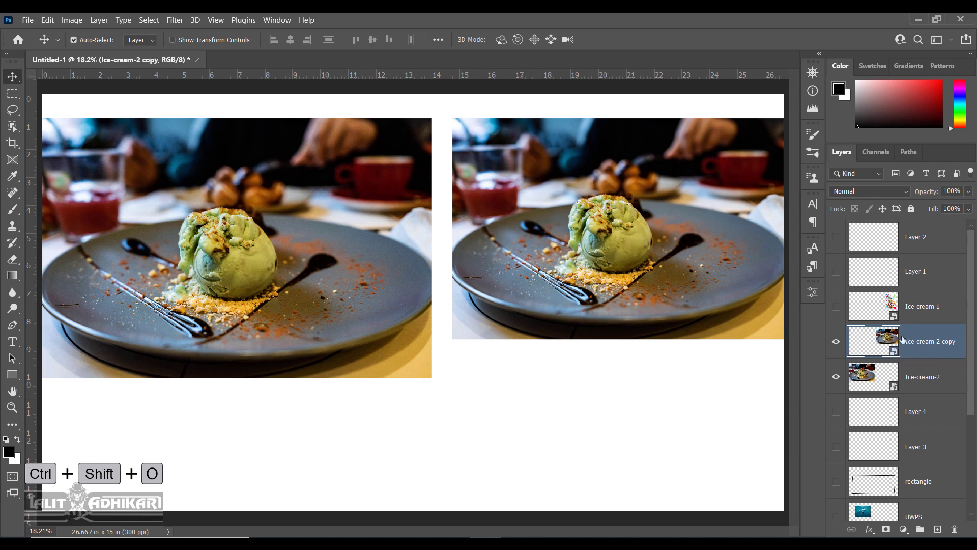
pyautogui.hotkey('ctrl', 'shift', 'o')
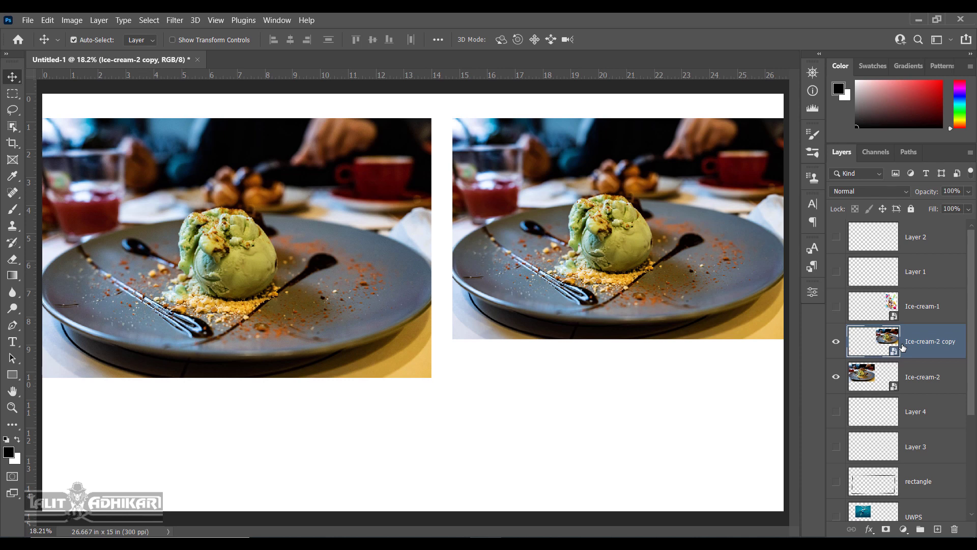
pyautogui.hotkey('alt', '.')
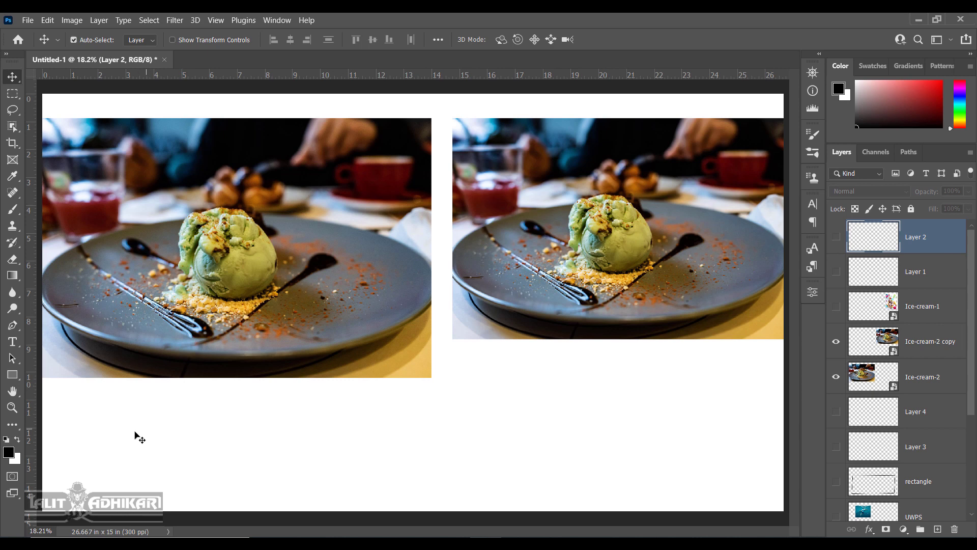
# Open the foreground Color Picker from the toolbox swatch, currently black (000000).
pyautogui.click(10, 453)
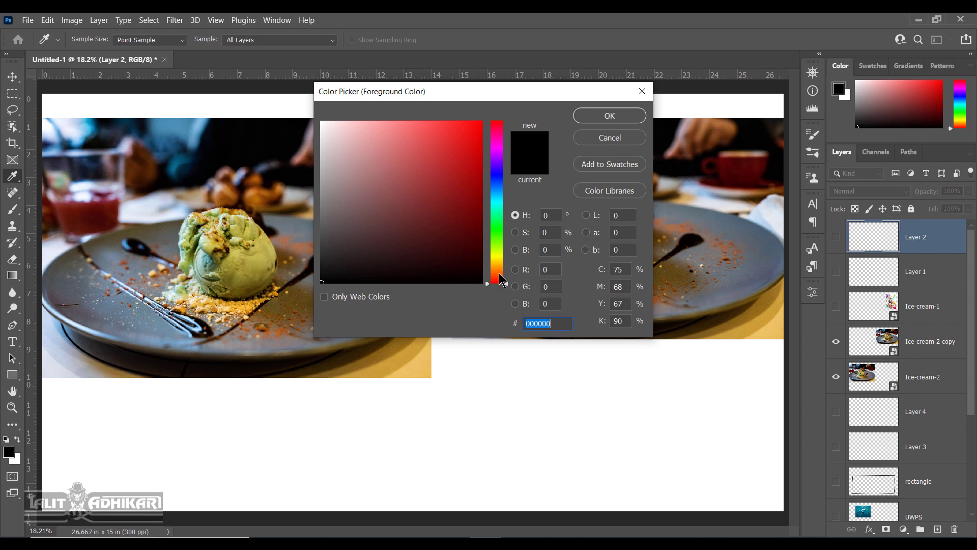
# Set the foreground colour to light cyan #b1f2f8.
pyautogui.moveTo(499, 282); pyautogui.dragTo(503, 152)
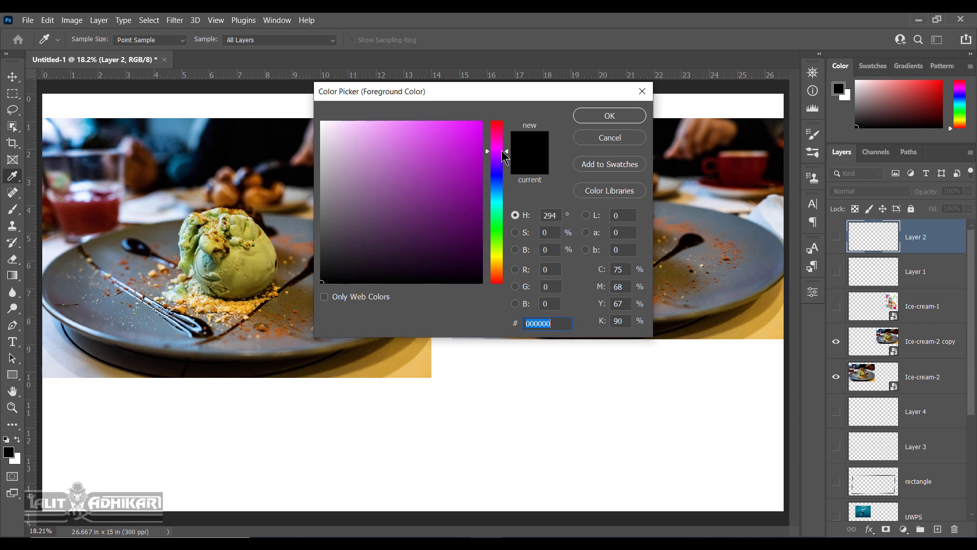
pyautogui.click(389, 143)
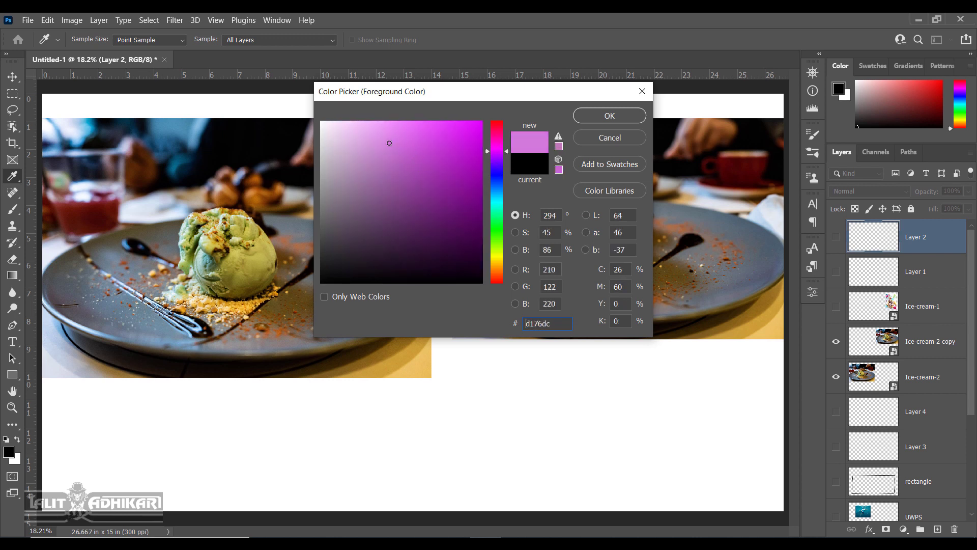
pyautogui.moveTo(389, 143)
pyautogui.mouseDown()
pyautogui.moveTo(397, 131)
pyautogui.moveTo(438, 132)
pyautogui.moveTo(414, 136)
pyautogui.moveTo(427, 249)
pyautogui.moveTo(391, 255)
pyautogui.moveTo(395, 153)
pyautogui.moveTo(450, 144)
pyautogui.moveTo(471, 215)
pyautogui.moveTo(427, 262)
pyautogui.moveTo(391, 246)
pyautogui.mouseUp()
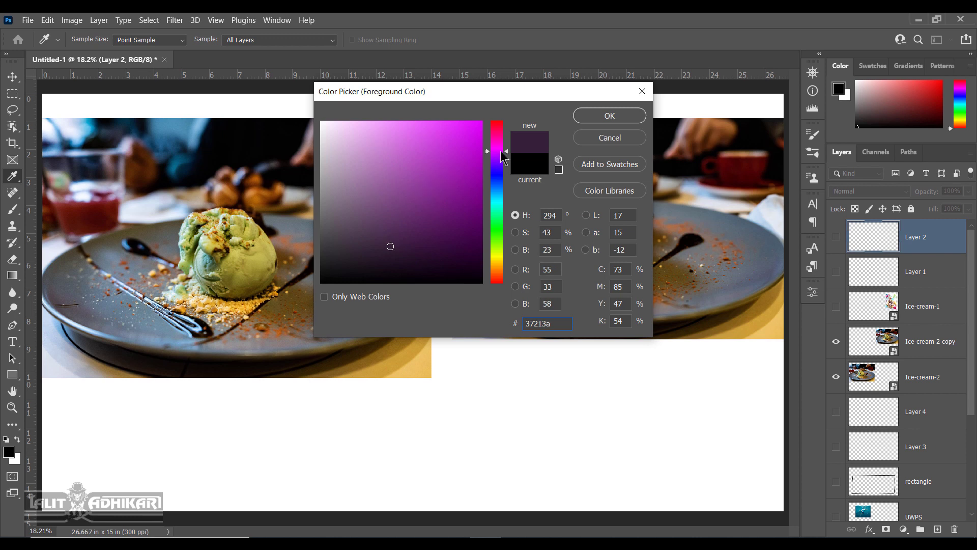
pyautogui.moveTo(501, 152); pyautogui.dragTo(500, 200)
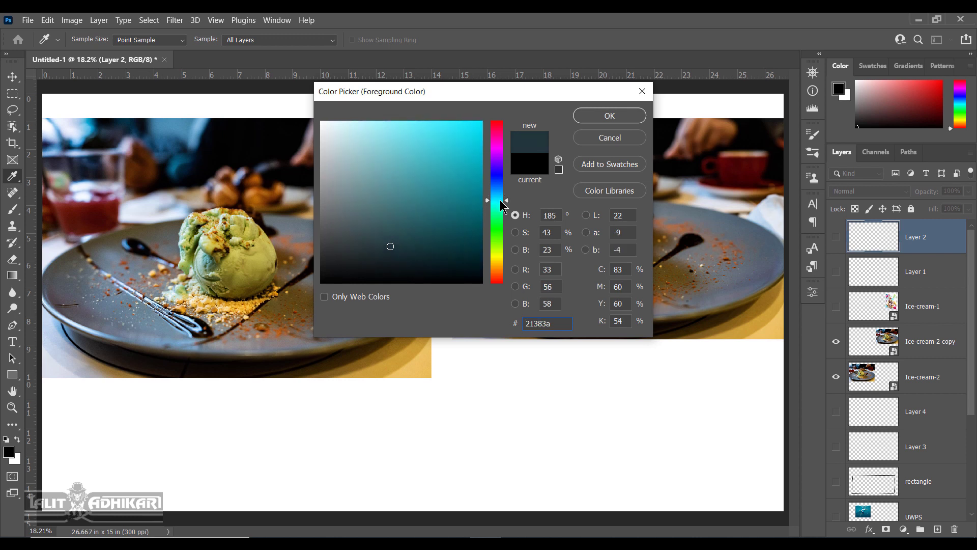
pyautogui.moveTo(413, 163)
pyautogui.mouseDown()
pyautogui.moveTo(436, 130)
pyautogui.moveTo(367, 126)
pyautogui.mouseUp()
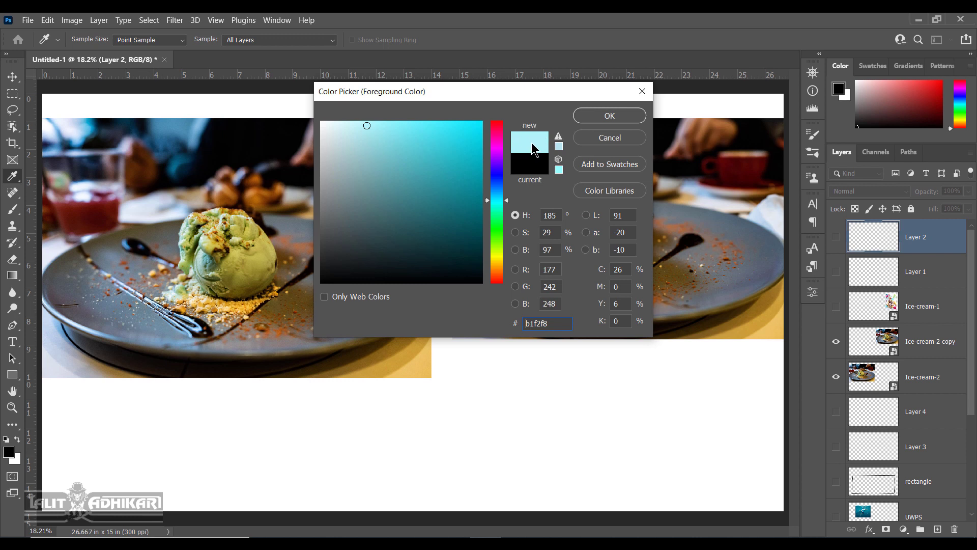
pyautogui.click(610, 116)
pyautogui.press('v')
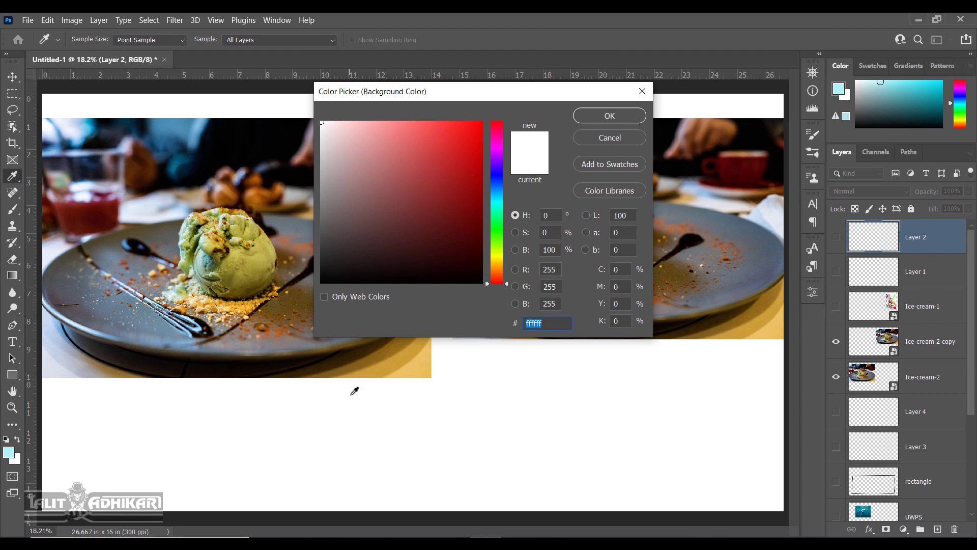
# Set the background colour to an orange shade.
pyautogui.moveTo(503, 276)
pyautogui.mouseDown()
pyautogui.moveTo(503, 255)
pyautogui.moveTo(504, 268)
pyautogui.mouseUp()
pyautogui.click(460, 148)
pyautogui.click(611, 118)
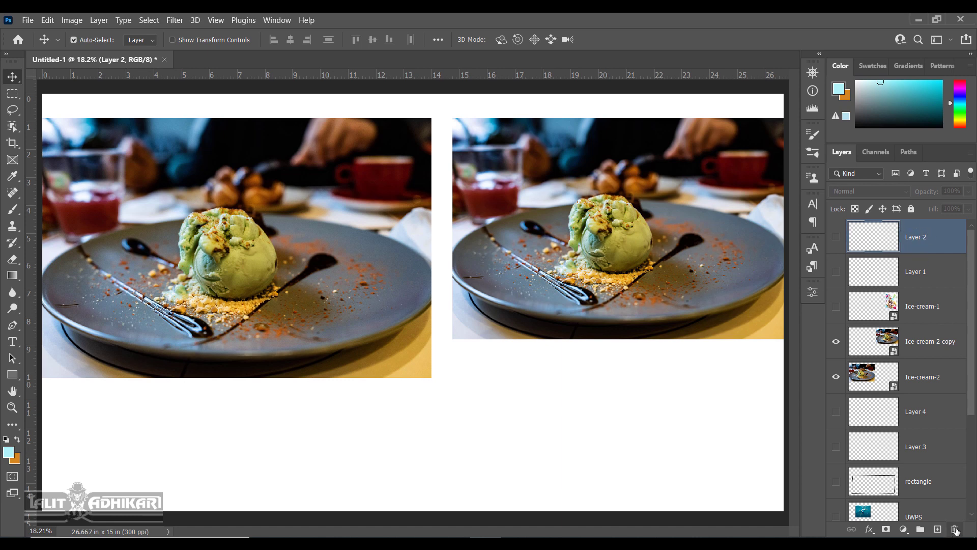
# Delete Layer 2, the Layer 1–Leaves-1 group, Leaves-3 and Leaves-2, keeping only Layer 0.
pyautogui.click(955, 529)
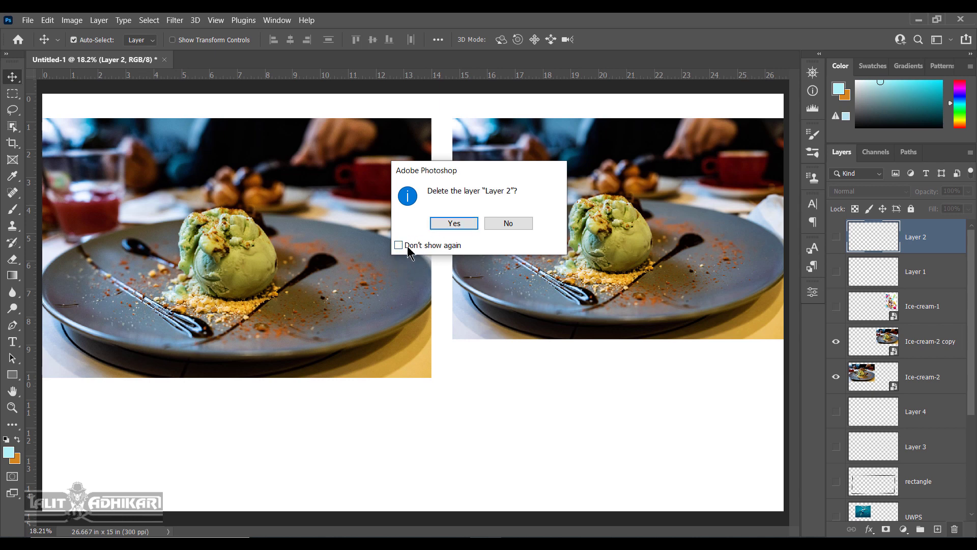
pyautogui.click(453, 224)
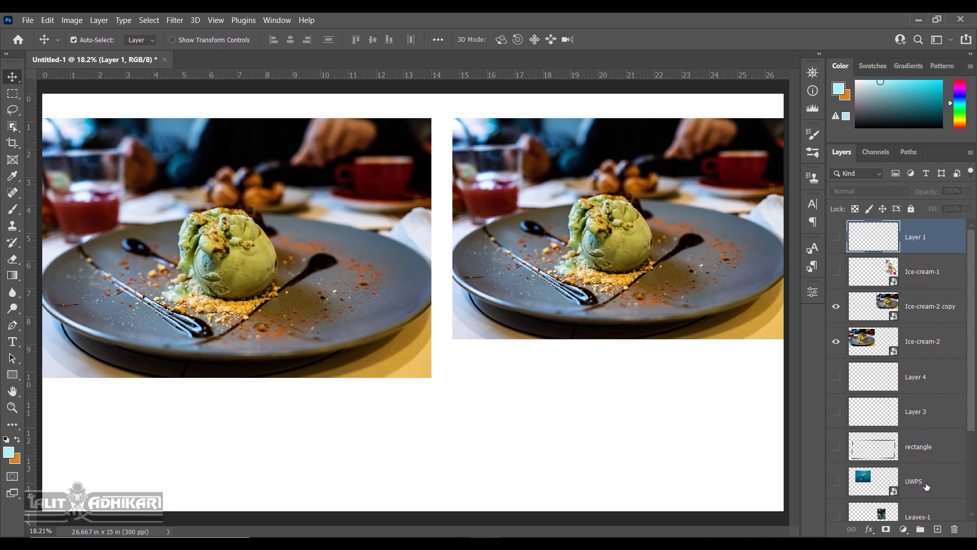
pyautogui.keyDown('shift'); pyautogui.click(924, 513); pyautogui.keyUp('shift')
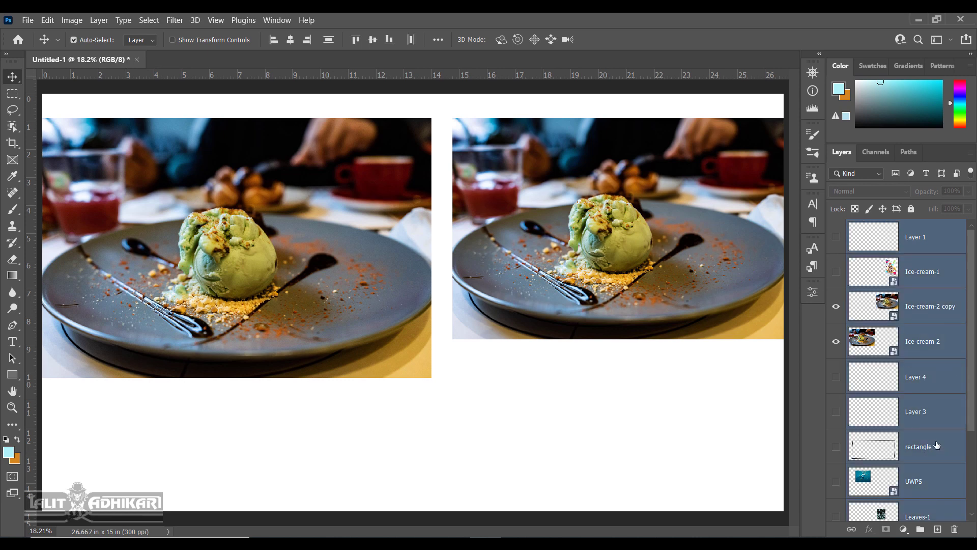
pyautogui.moveTo(937, 442); pyautogui.dragTo(955, 530)
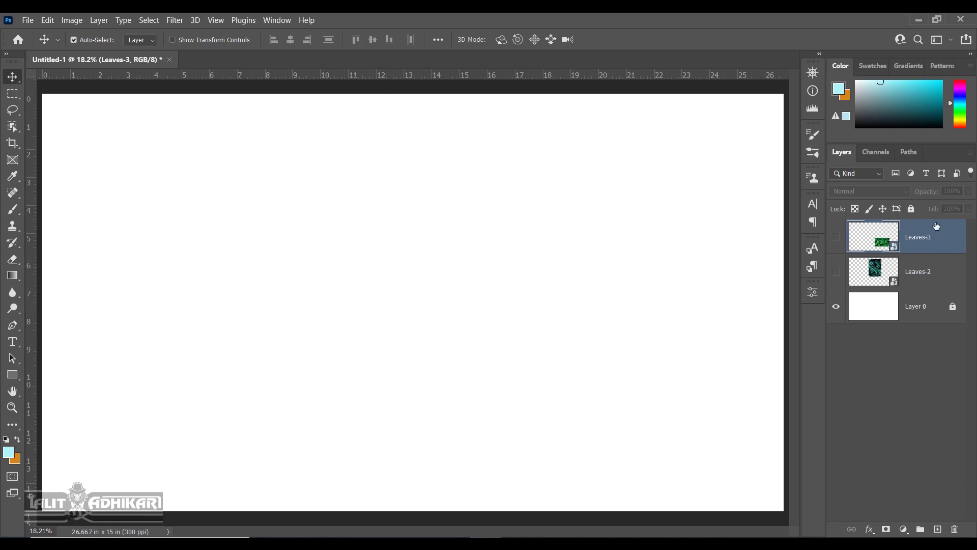
pyautogui.moveTo(935, 237); pyautogui.dragTo(956, 532)
pyautogui.press('Delete')
pyautogui.press('Delete')
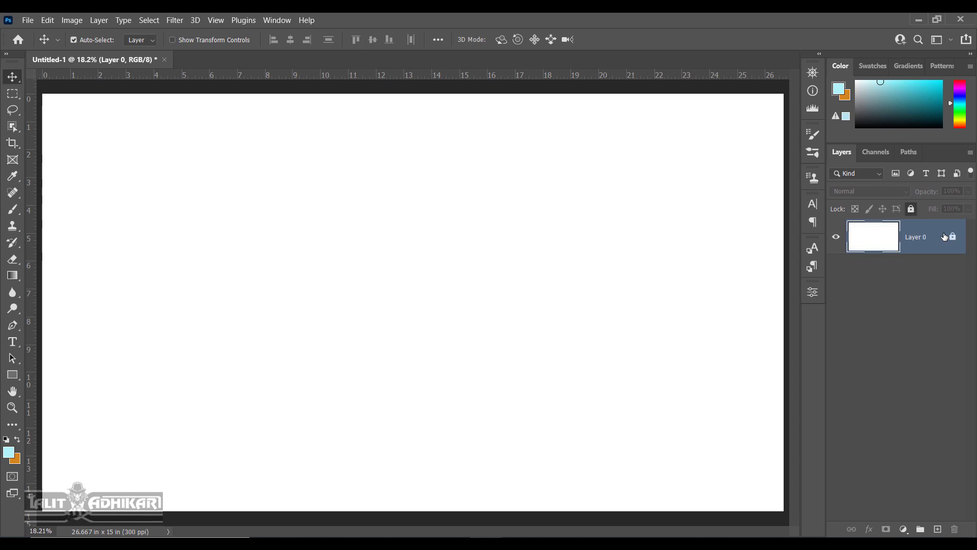
# Add a new Layer 1 and set up the Brush tool at 291 px.
pyautogui.click(938, 528)
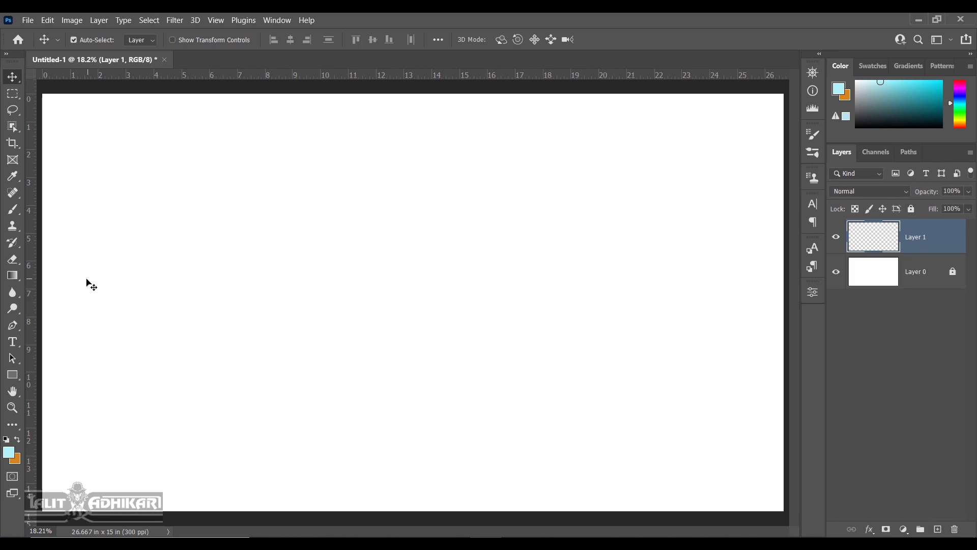
pyautogui.click(13, 210)
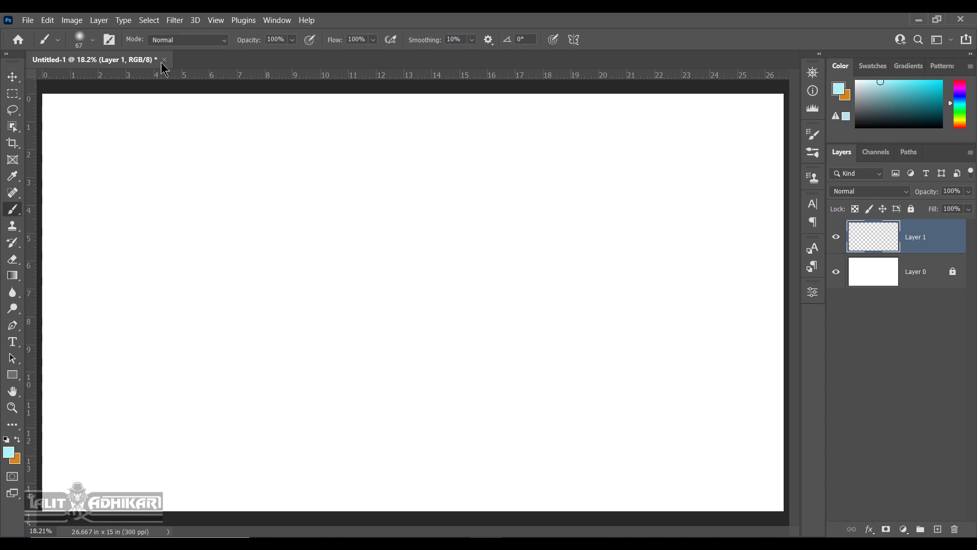
pyautogui.click(84, 39)
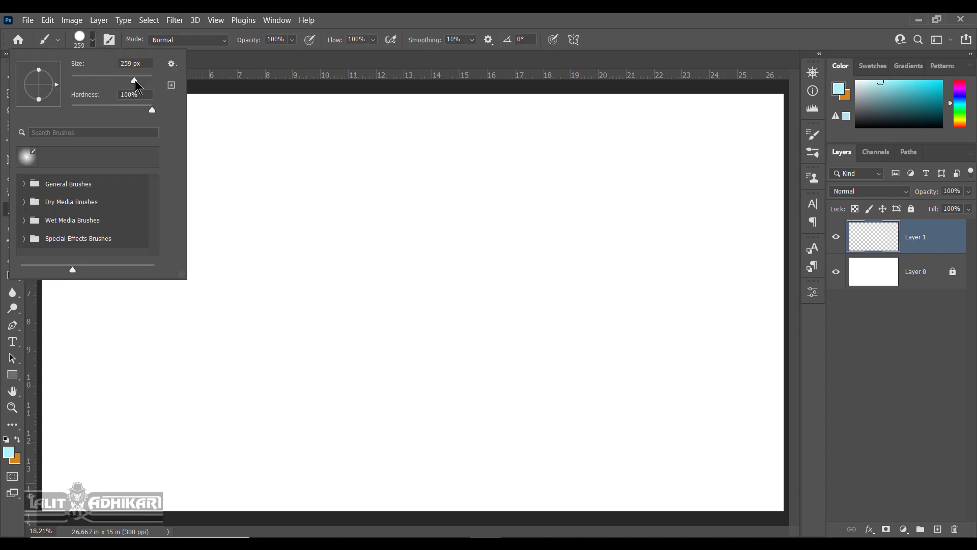
pyautogui.moveTo(135, 80); pyautogui.dragTo(137, 80)
pyautogui.click(548, 50)
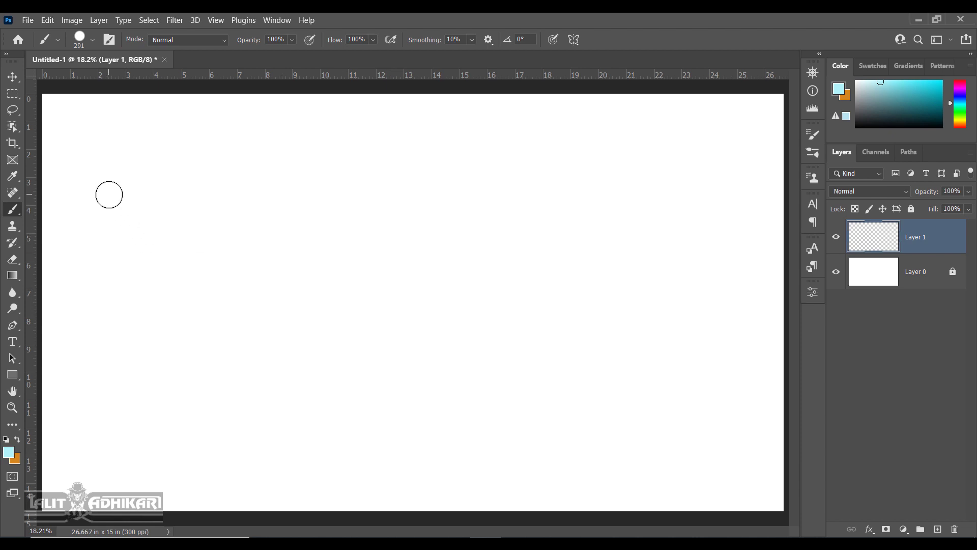
# Paint thick light-blue strokes across the upper canvas, then add an empty Layer 2.
pyautogui.moveTo(96, 213)
pyautogui.mouseDown()
pyautogui.moveTo(193, 180)
pyautogui.moveTo(503, 198)
pyautogui.mouseUp()
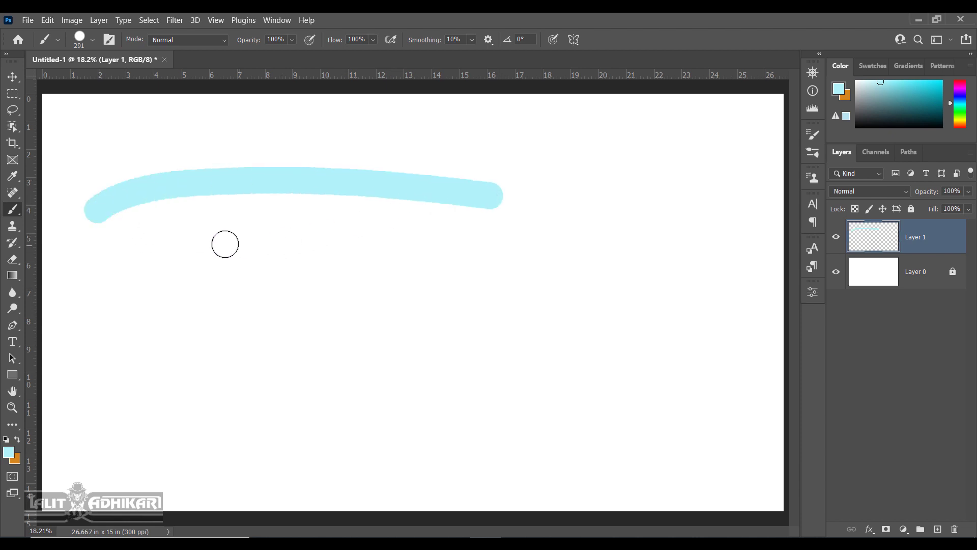
pyautogui.moveTo(191, 224); pyautogui.dragTo(573, 220)
pyautogui.moveTo(689, 147); pyautogui.dragTo(661, 148)
pyautogui.moveTo(491, 143); pyautogui.dragTo(266, 146)
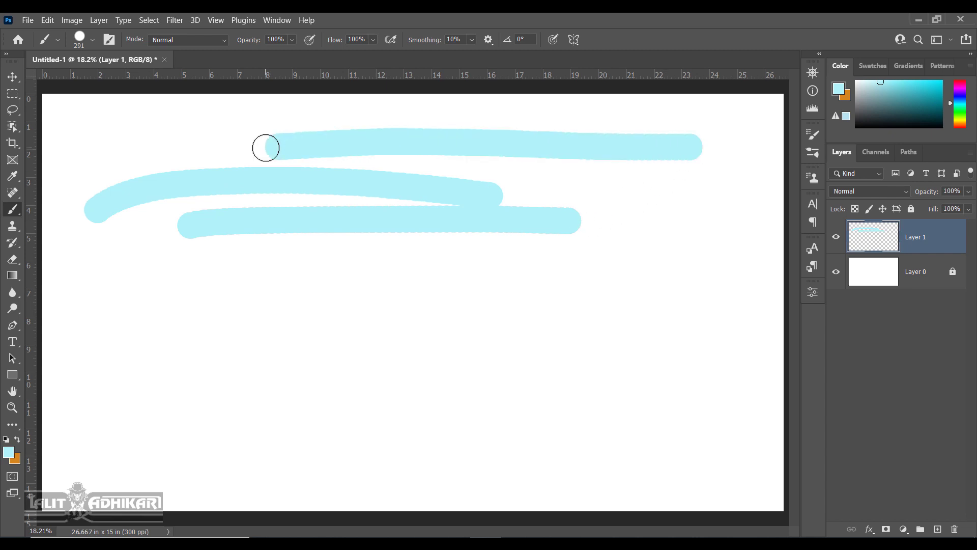
pyautogui.moveTo(432, 144); pyautogui.dragTo(388, 229)
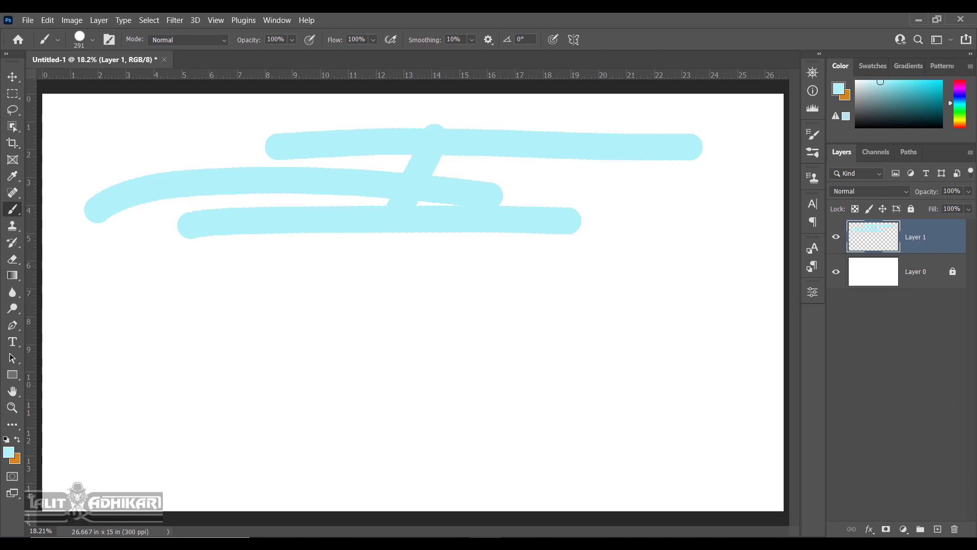
pyautogui.click(938, 529)
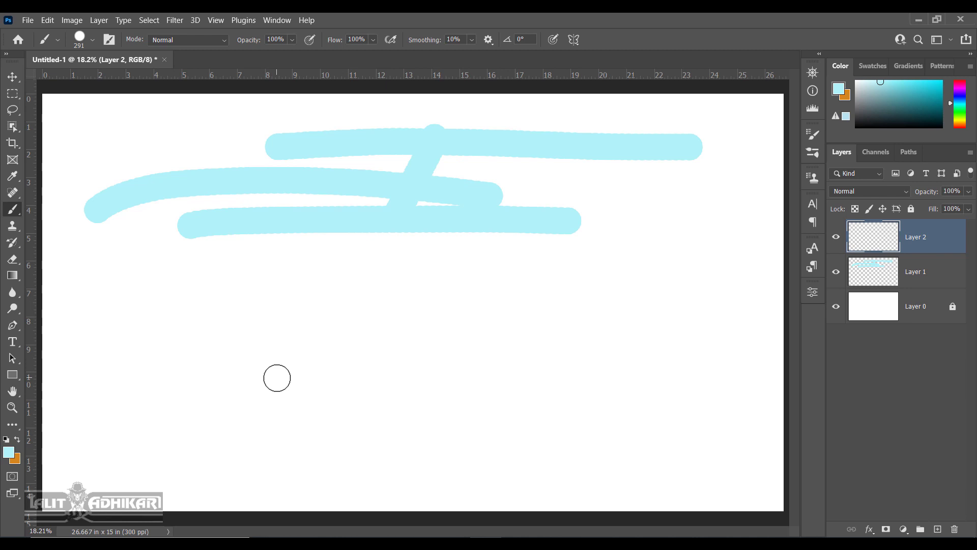
# Swap to orange and paint thick strokes across the lower canvas on Layer 2, then swap back.
pyautogui.press('x')
pyautogui.press('x')
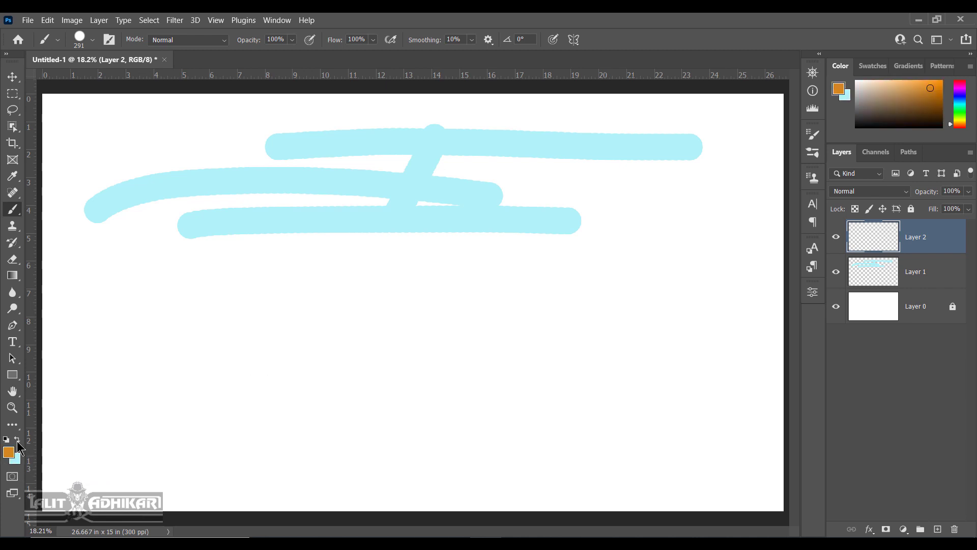
pyautogui.moveTo(172, 415)
pyautogui.mouseDown()
pyautogui.moveTo(428, 367)
pyautogui.moveTo(562, 376)
pyautogui.mouseUp()
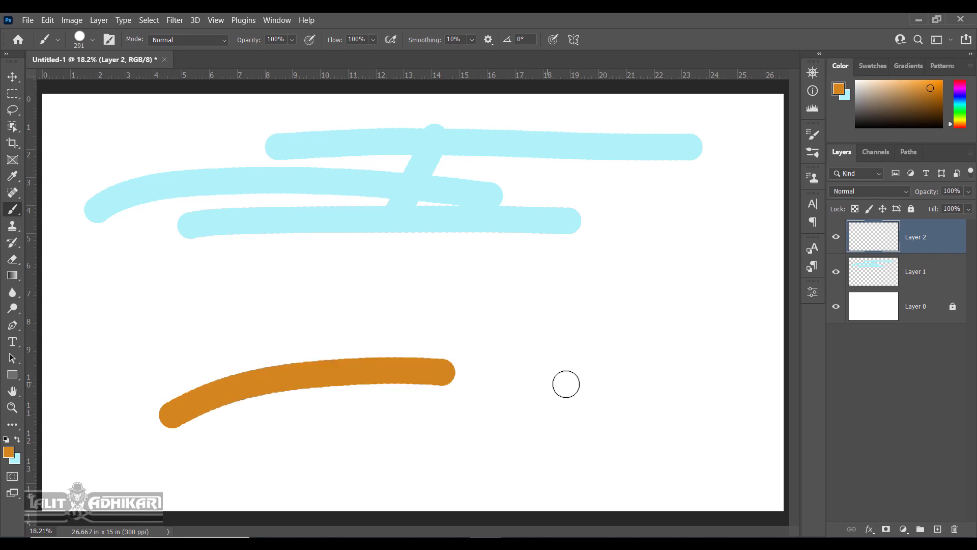
pyautogui.moveTo(725, 284); pyautogui.dragTo(308, 426)
pyautogui.moveTo(239, 297); pyautogui.dragTo(470, 426)
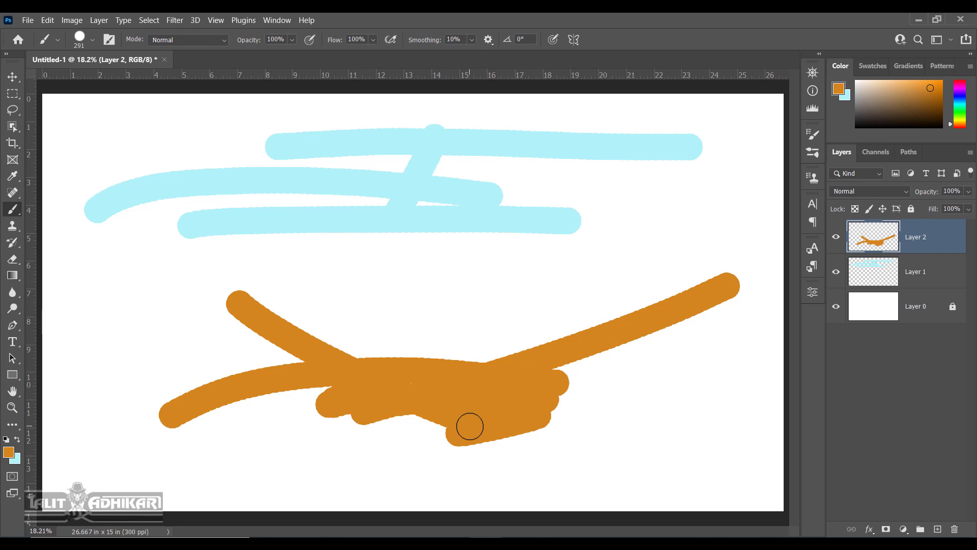
pyautogui.press('x')
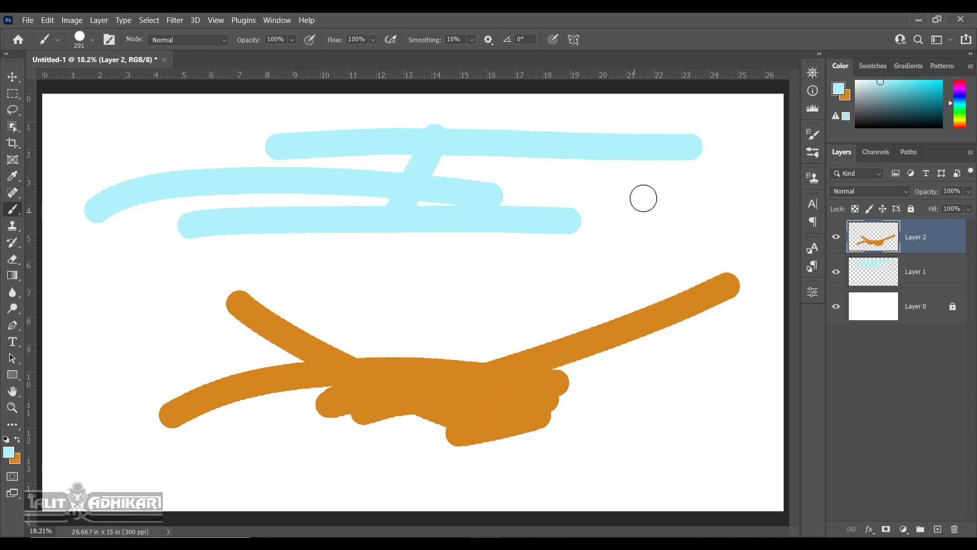
# On Layer 1, add light-blue paint at the strokes' right end, then reset colours to black/white.
pyautogui.click(904, 270)
pyautogui.moveTo(501, 220)
pyautogui.mouseDown()
pyautogui.moveTo(594, 201)
pyautogui.moveTo(599, 175)
pyautogui.moveTo(484, 197)
pyautogui.moveTo(465, 160)
pyautogui.moveTo(583, 148)
pyautogui.moveTo(581, 171)
pyautogui.moveTo(612, 207)
pyautogui.moveTo(585, 226)
pyautogui.mouseUp()
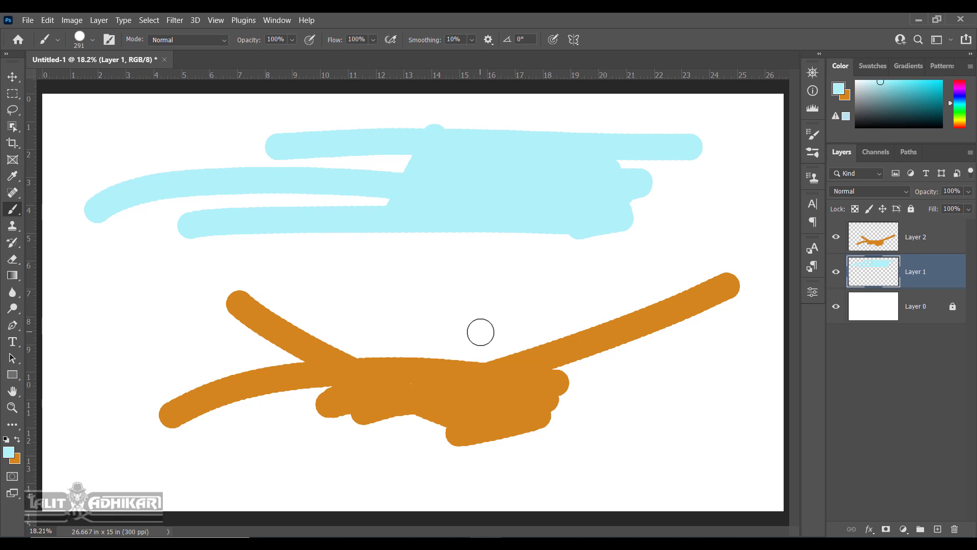
pyautogui.press('d')
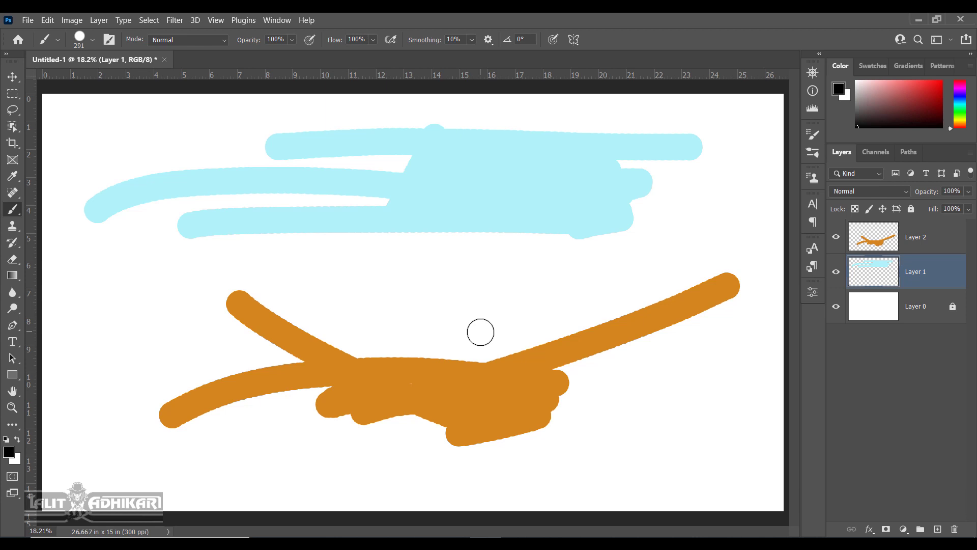
# On Layer 1, draw a straight black line and paint white strokes over the blue area.
pyautogui.click(257, 264)
pyautogui.keyDown('shift'); pyautogui.click(520, 264); pyautogui.keyUp('shift')
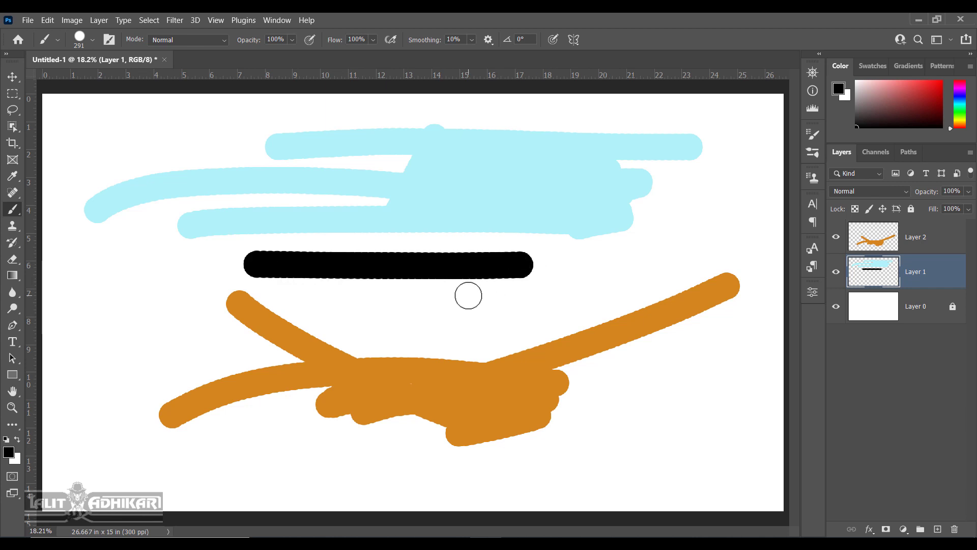
pyautogui.press('x')
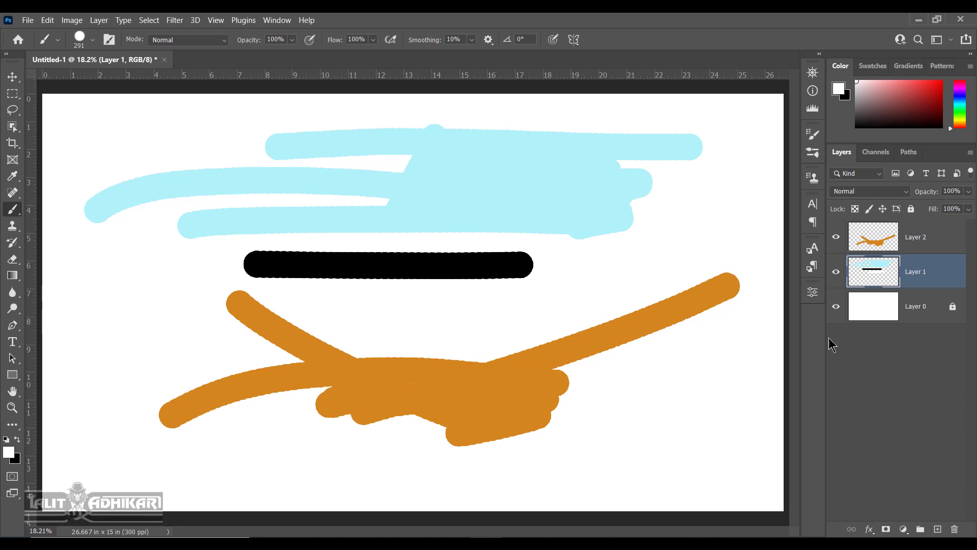
pyautogui.click(835, 307)
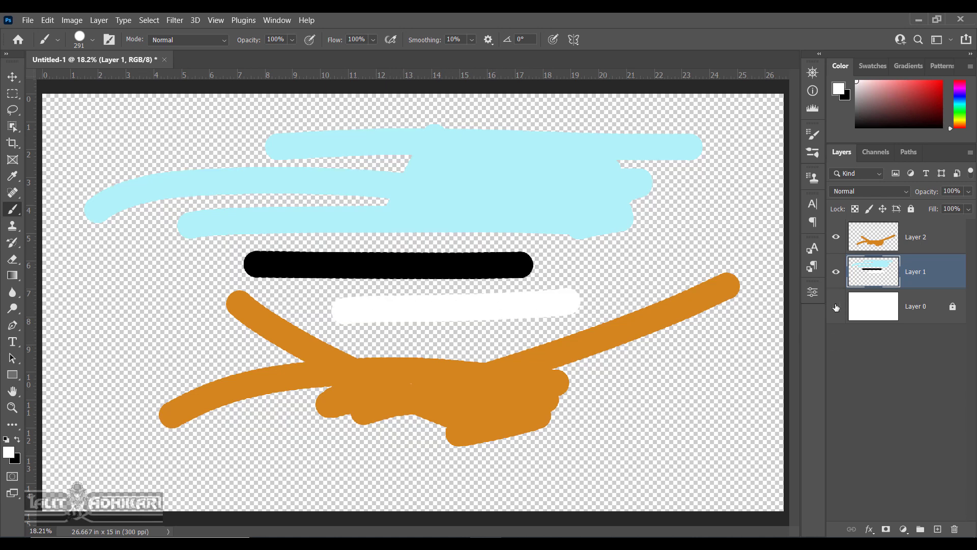
pyautogui.moveTo(336, 303)
pyautogui.mouseDown()
pyautogui.moveTo(593, 292)
pyautogui.moveTo(348, 318)
pyautogui.moveTo(500, 337)
pyautogui.moveTo(549, 329)
pyautogui.moveTo(457, 345)
pyautogui.mouseUp()
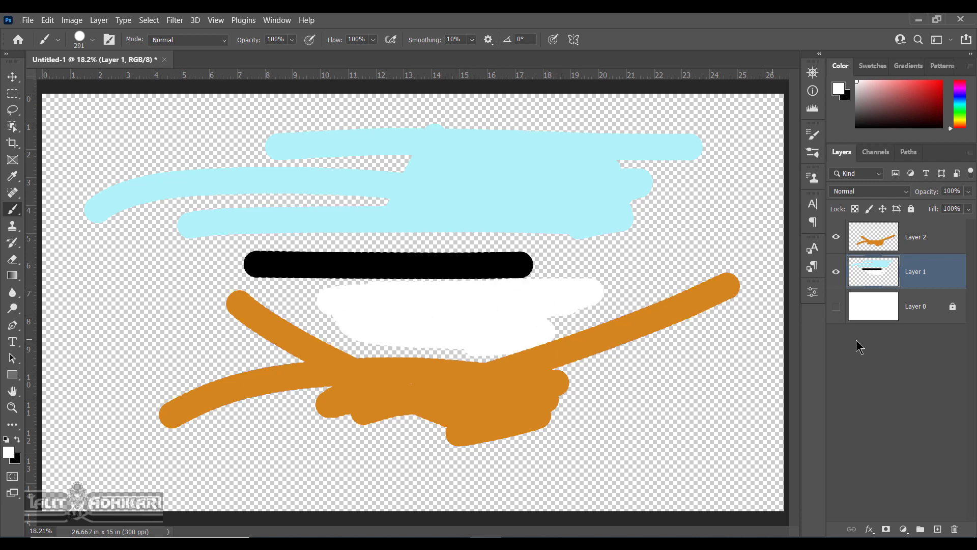
pyautogui.click(836, 306)
pyautogui.moveTo(582, 184)
pyautogui.mouseDown()
pyautogui.moveTo(361, 184)
pyautogui.moveTo(480, 186)
pyautogui.moveTo(439, 210)
pyautogui.moveTo(517, 203)
pyautogui.moveTo(521, 173)
pyautogui.moveTo(486, 163)
pyautogui.mouseUp()
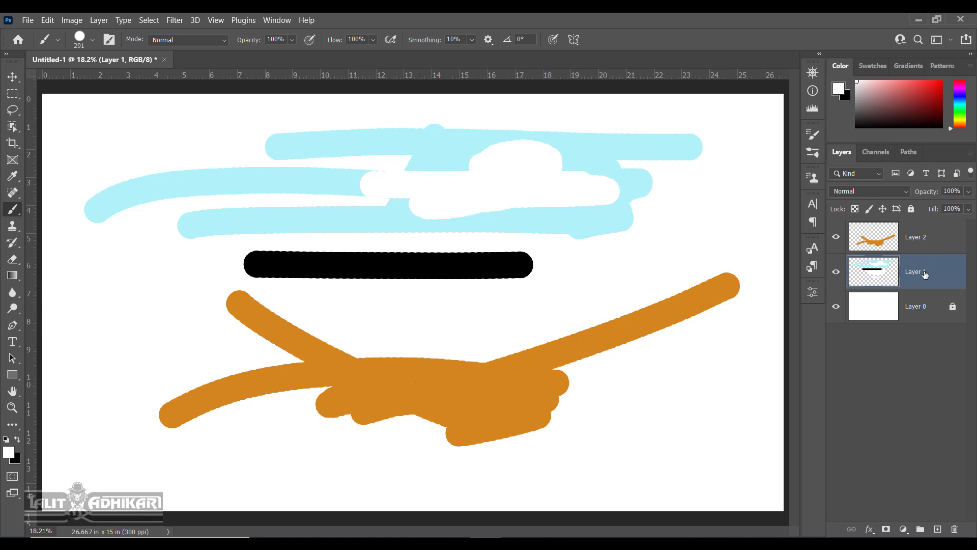
# On Layer 2, paint white across the orange strokes, then open the foreground picker.
pyautogui.click(944, 234)
pyautogui.moveTo(410, 398)
pyautogui.mouseDown()
pyautogui.moveTo(441, 393)
pyautogui.moveTo(340, 383)
pyautogui.moveTo(493, 387)
pyautogui.moveTo(495, 402)
pyautogui.moveTo(471, 409)
pyautogui.mouseUp()
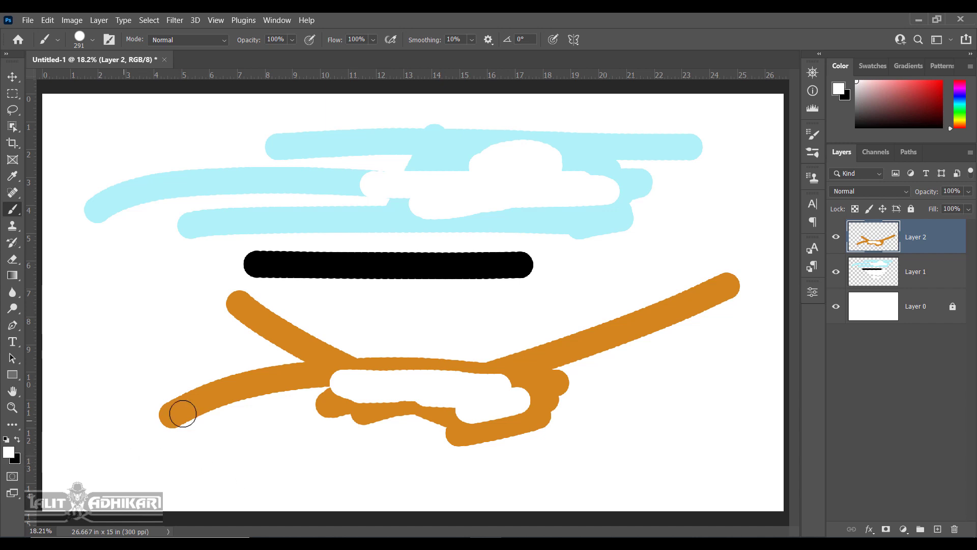
pyautogui.click(9, 452)
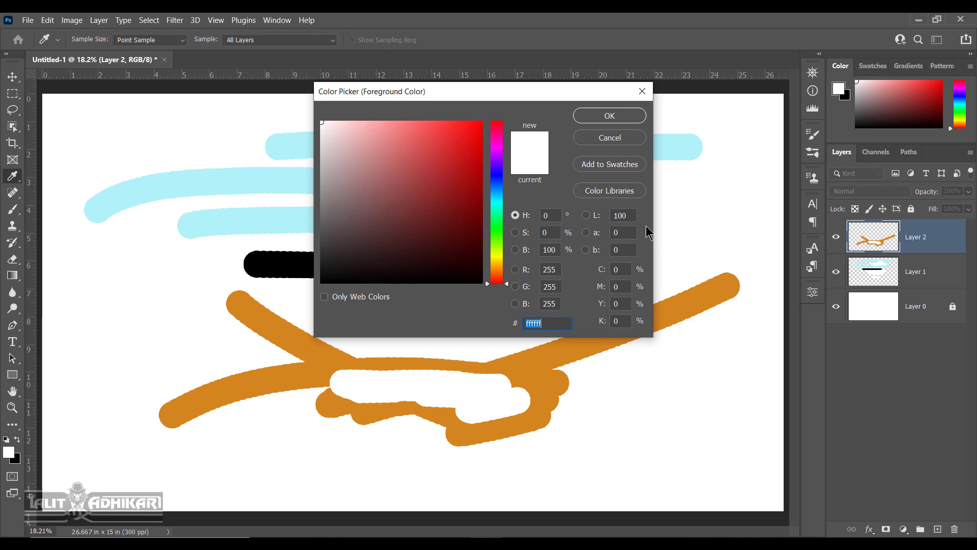
# Cancel the picker, switch to the Move tool, and open Keyboard Shortcuts for Tools.
pyautogui.click(610, 137)
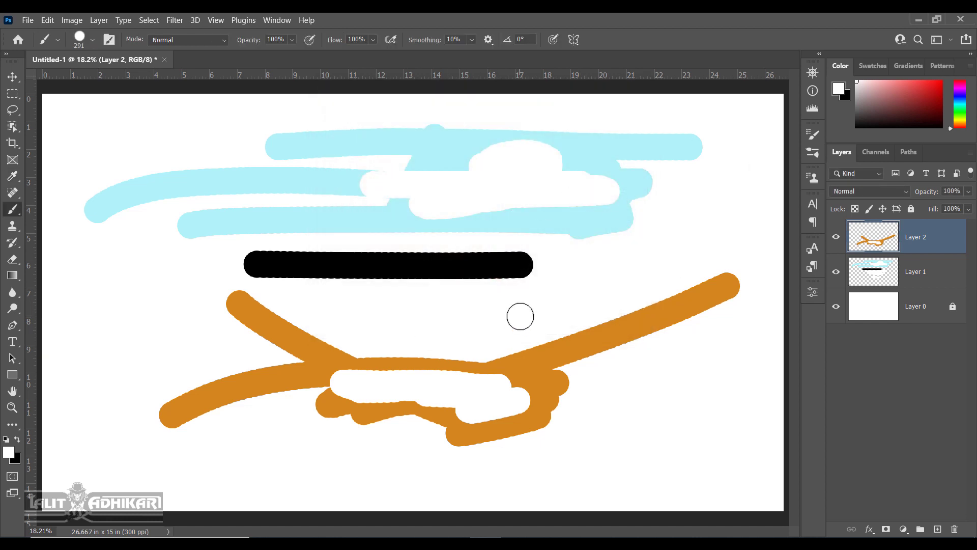
pyautogui.press('v')
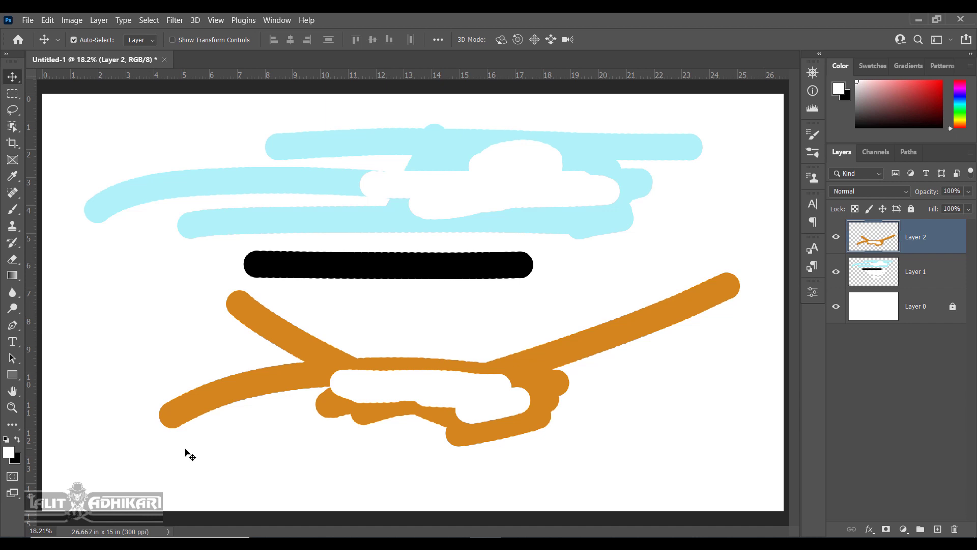
pyautogui.click(47, 20)
pyautogui.click(103, 486)
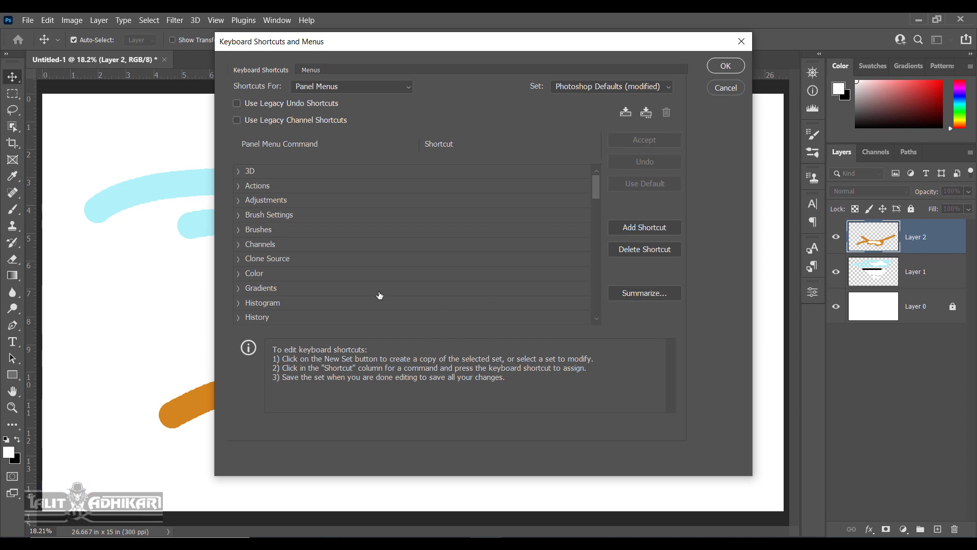
pyautogui.click(390, 91)
pyautogui.click(320, 125)
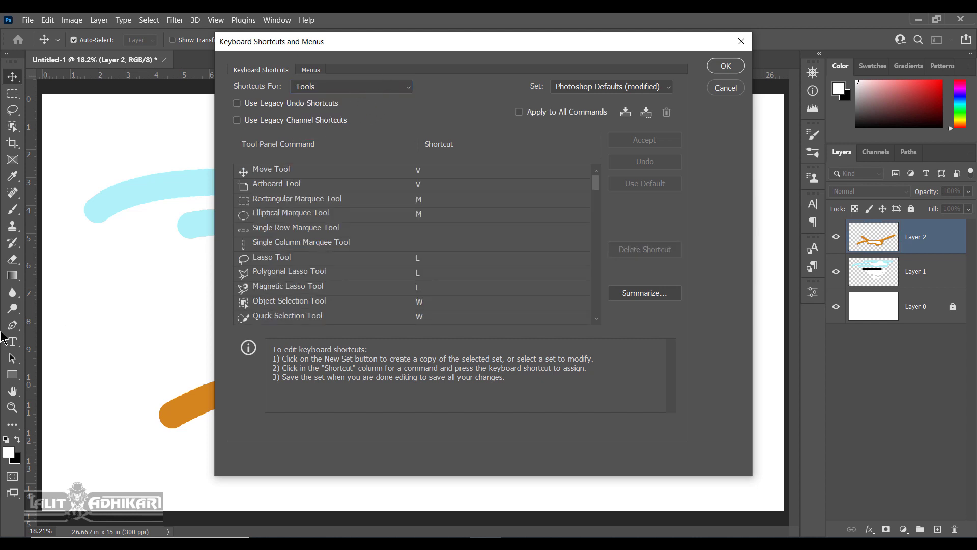
# Assign N to Foreground Color Picker, accept it, and save the shortcuts.
pyautogui.scroll(-1, 431, 267)
pyautogui.scroll(-7, 431, 267)
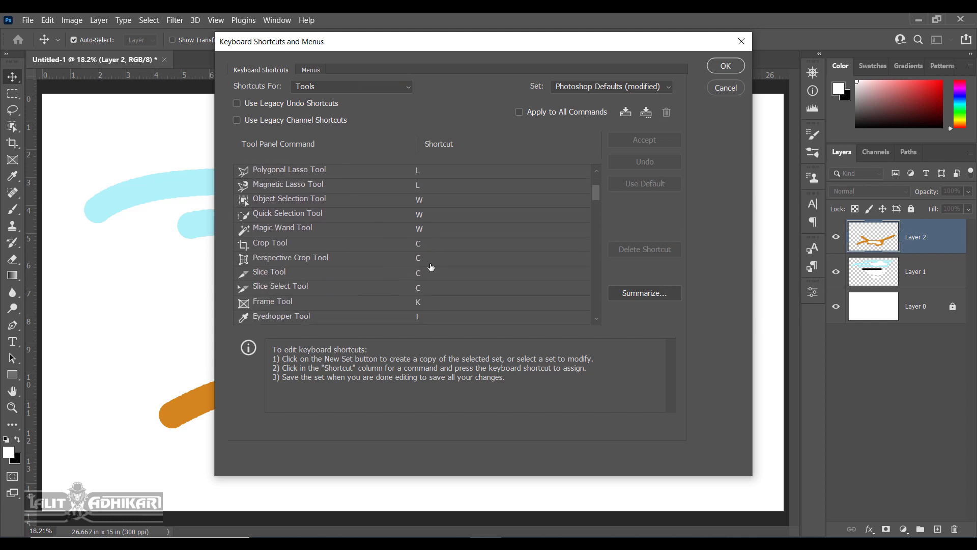
pyautogui.moveTo(593, 218); pyautogui.dragTo(588, 317)
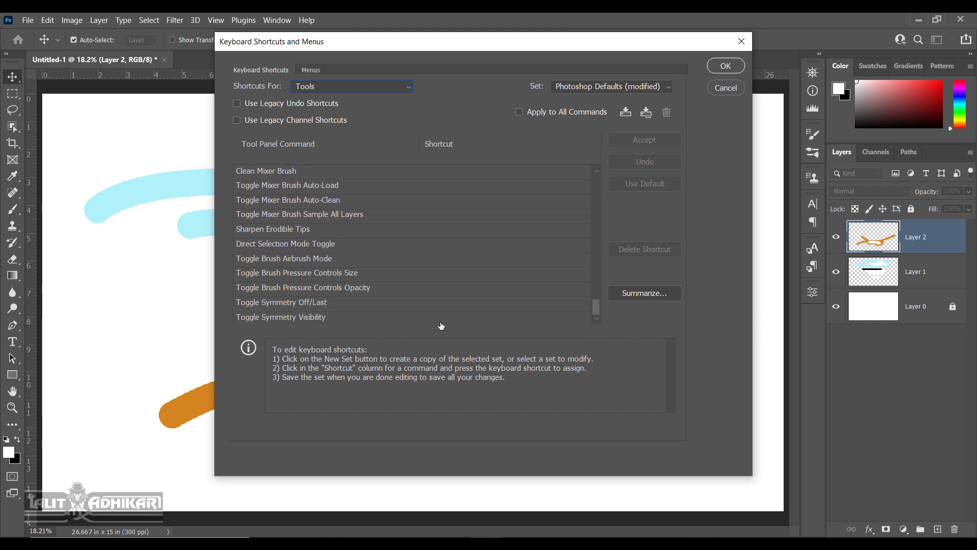
pyautogui.scroll(2, 501, 294)
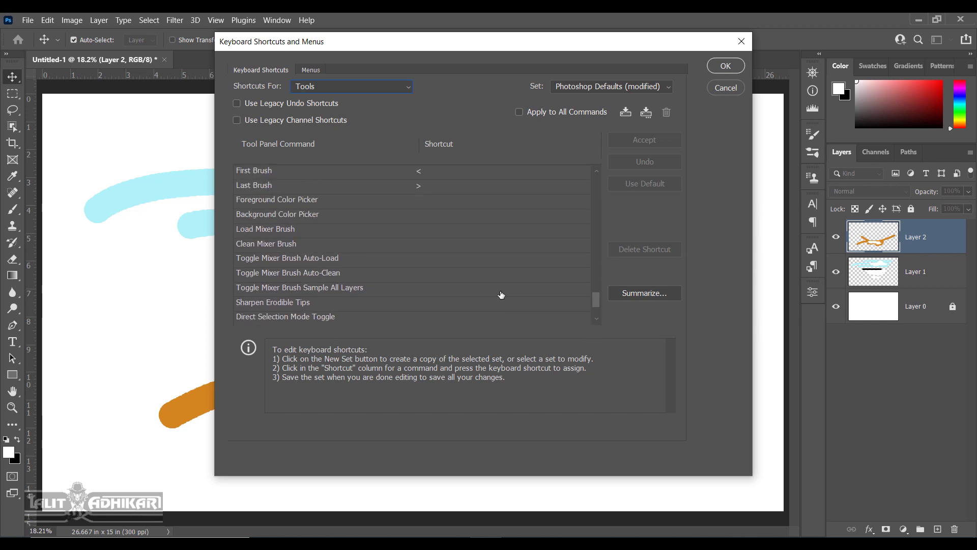
pyautogui.scroll(1, 418, 252)
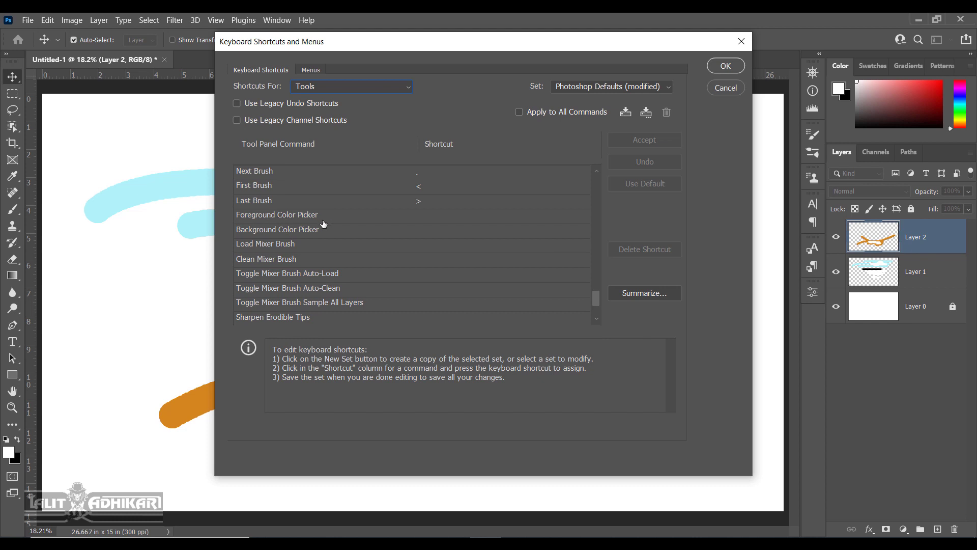
pyautogui.click(421, 216)
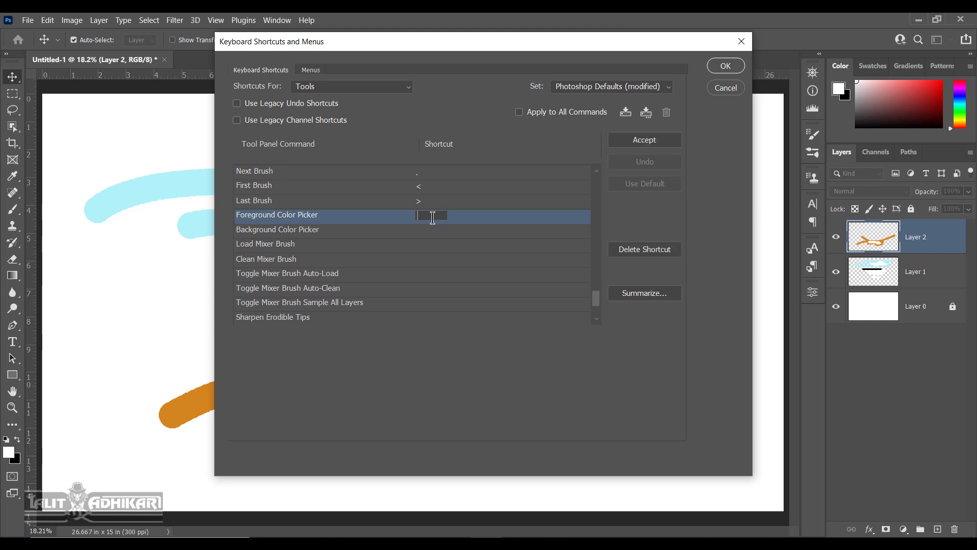
pyautogui.press('n')
pyautogui.click(670, 139)
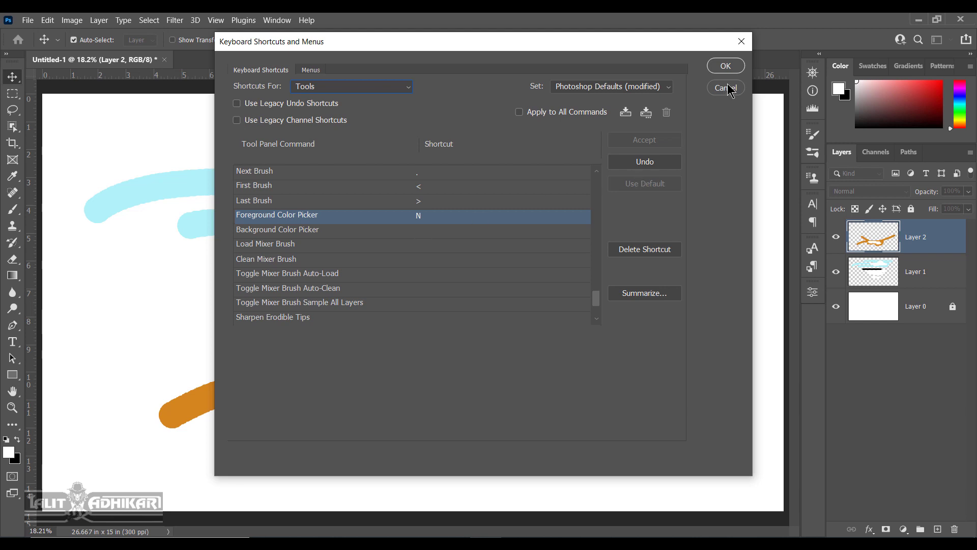
pyautogui.click(726, 65)
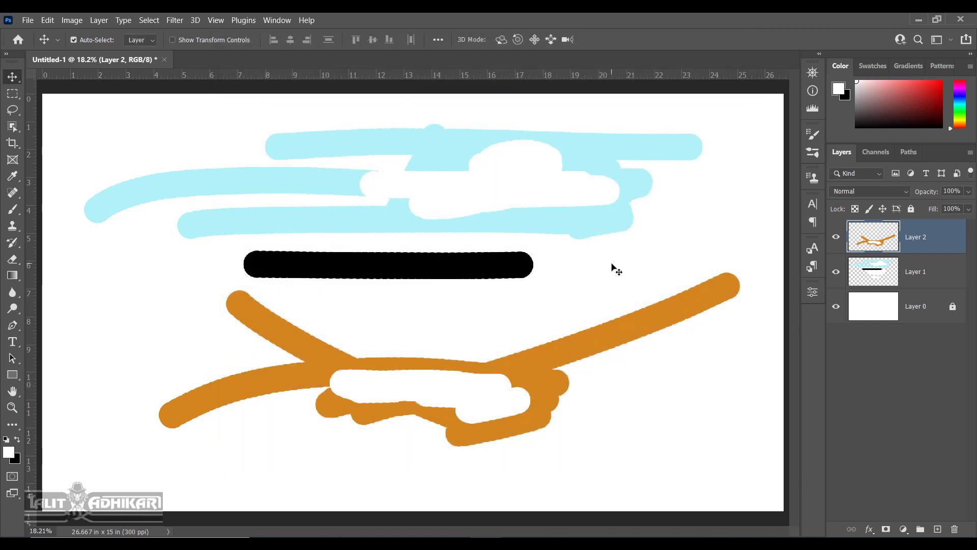
# Test the N shortcut to open the foreground Color Picker, then cancel it.
pyautogui.press('n')
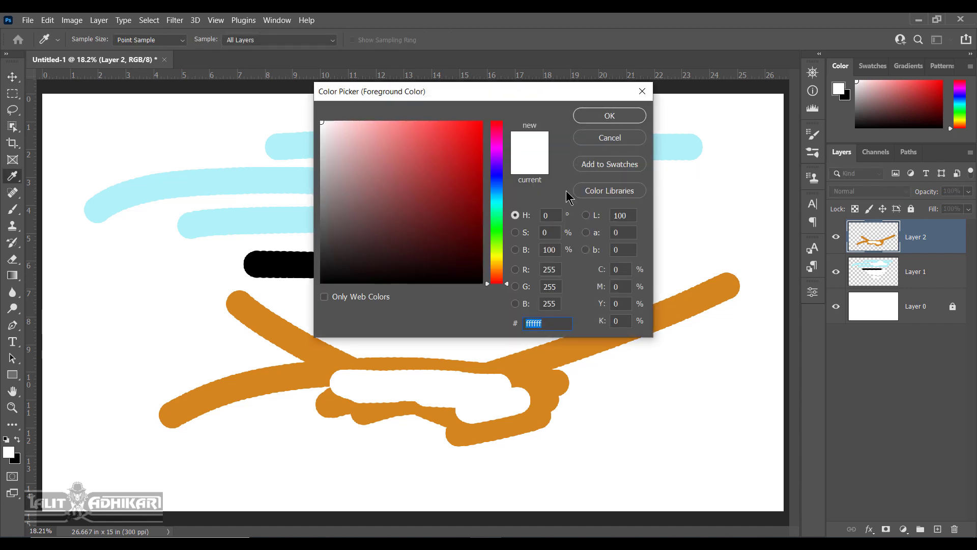
pyautogui.click(621, 142)
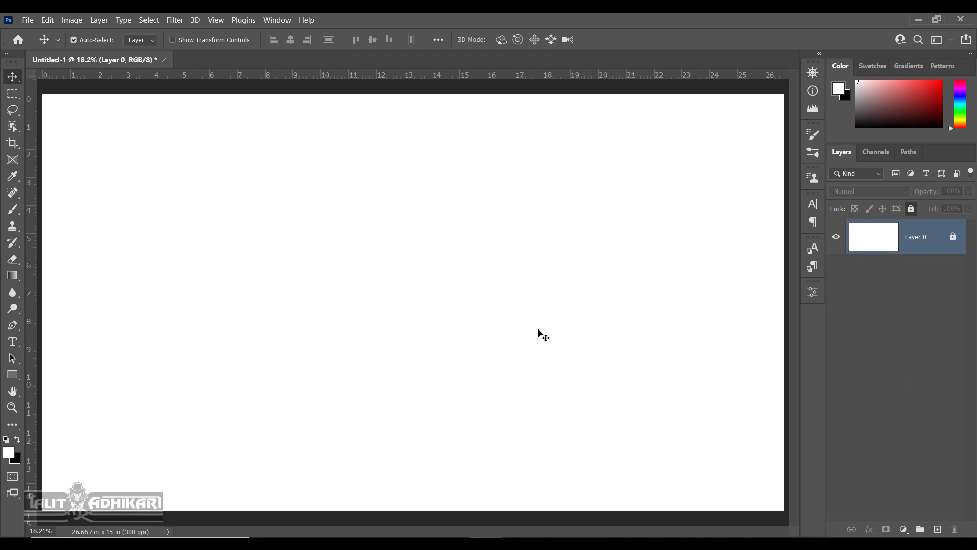
# Choose a mint green foreground with N and fill Layer 1 with it using Alt+Backspace.
pyautogui.press('n')
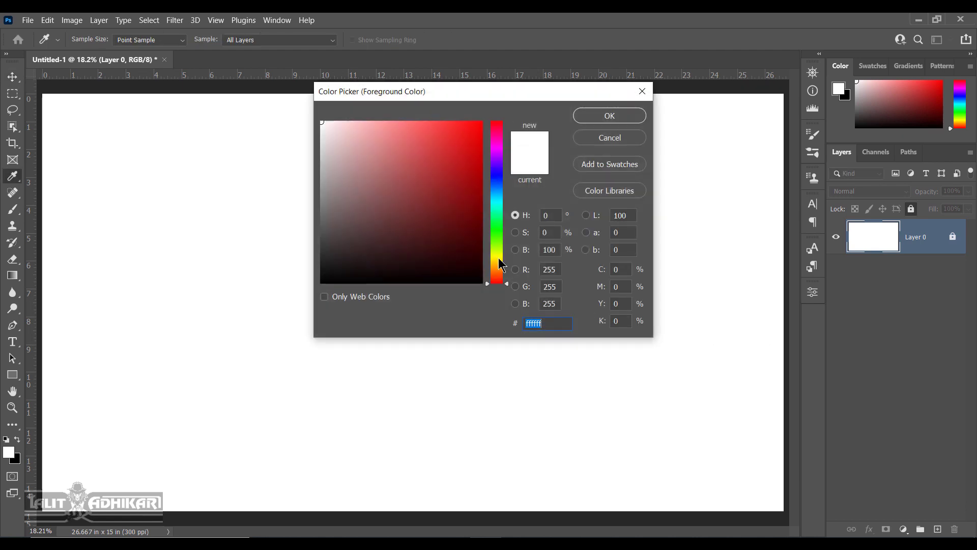
pyautogui.moveTo(501, 265); pyautogui.dragTo(503, 214)
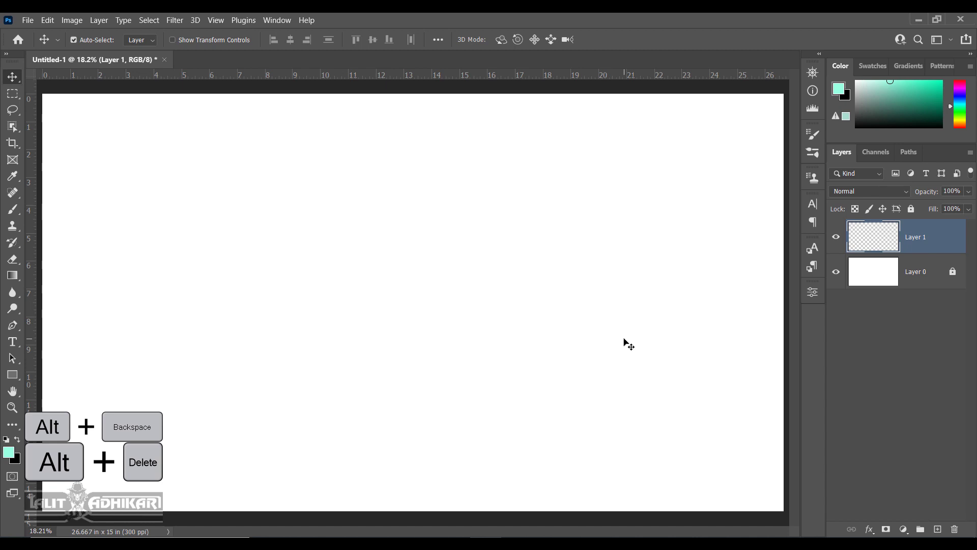
pyautogui.hotkey('alt', 'BackSpace')
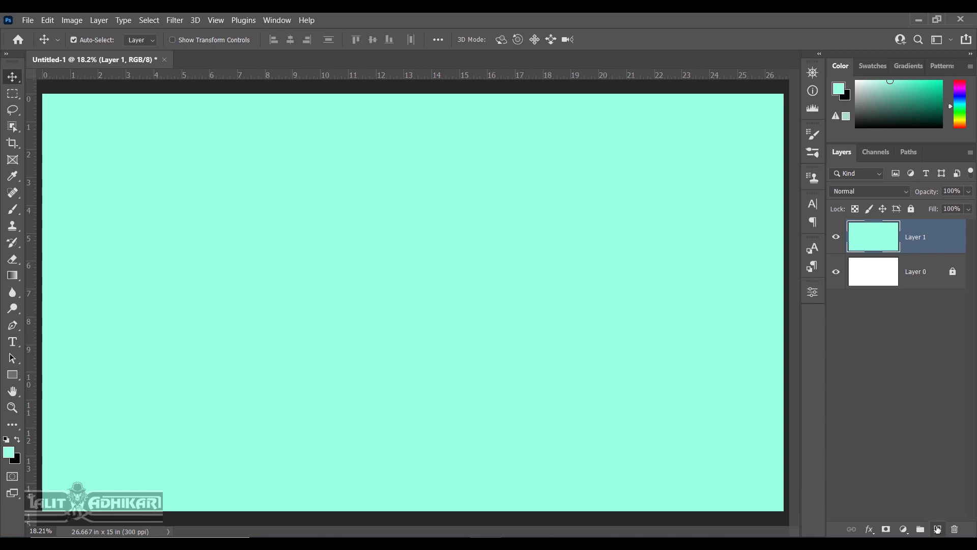
# Add Layer 2 and fill it solid black with Ctrl+Backspace.
pyautogui.click(937, 530)
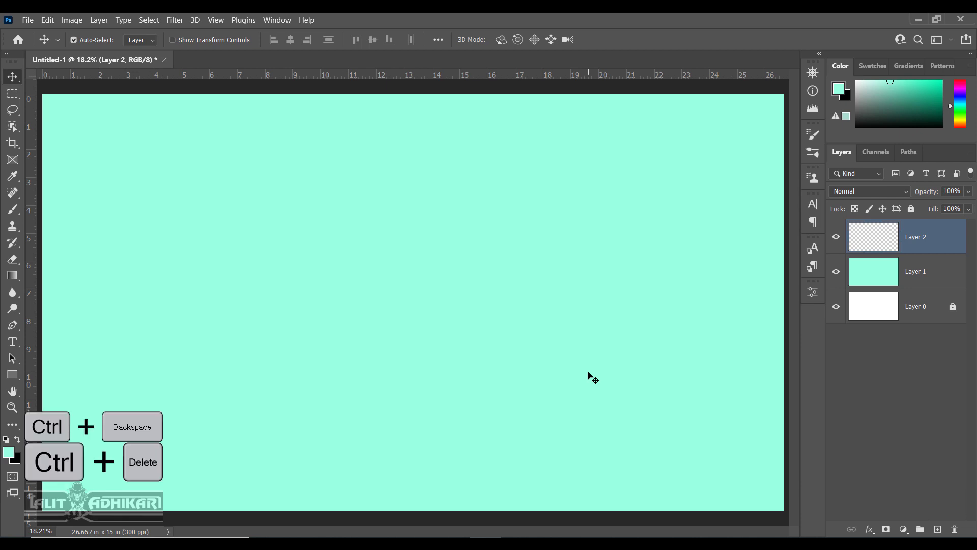
pyautogui.press('ctrl')
pyautogui.hotkey('ctrl', 'BackSpace')
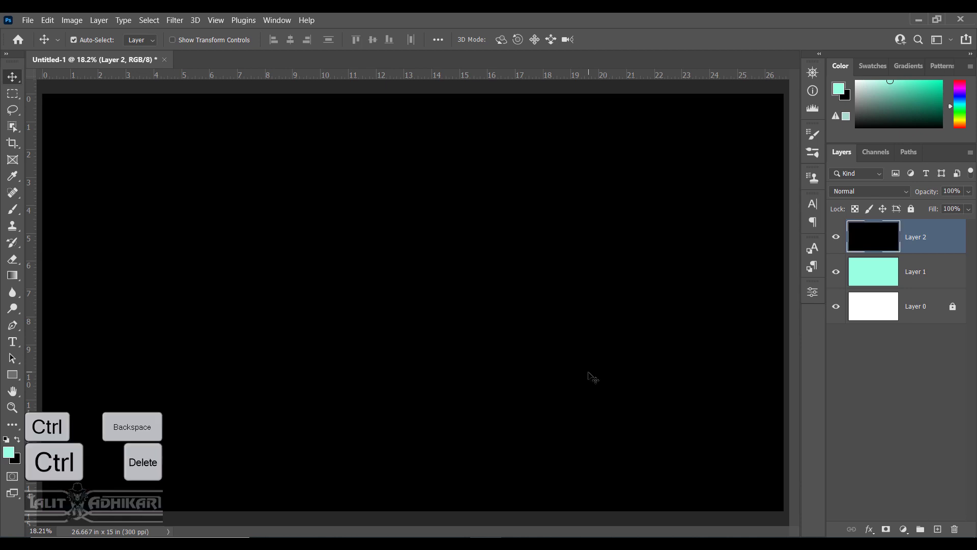